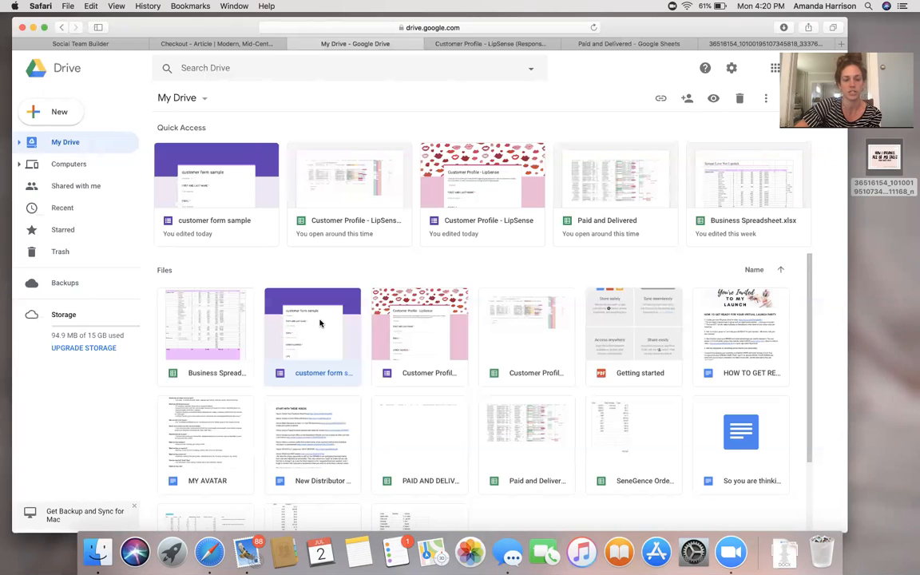
In the customer form sample, replace the first question's title with FIRST AND LAST NAME.
double_click(320, 323)
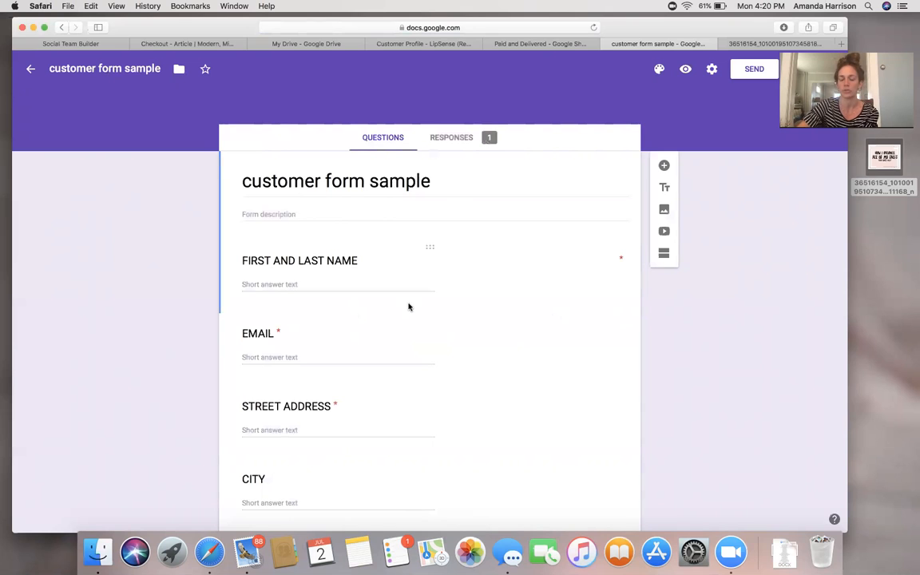
scroll(408, 307, down, 2)
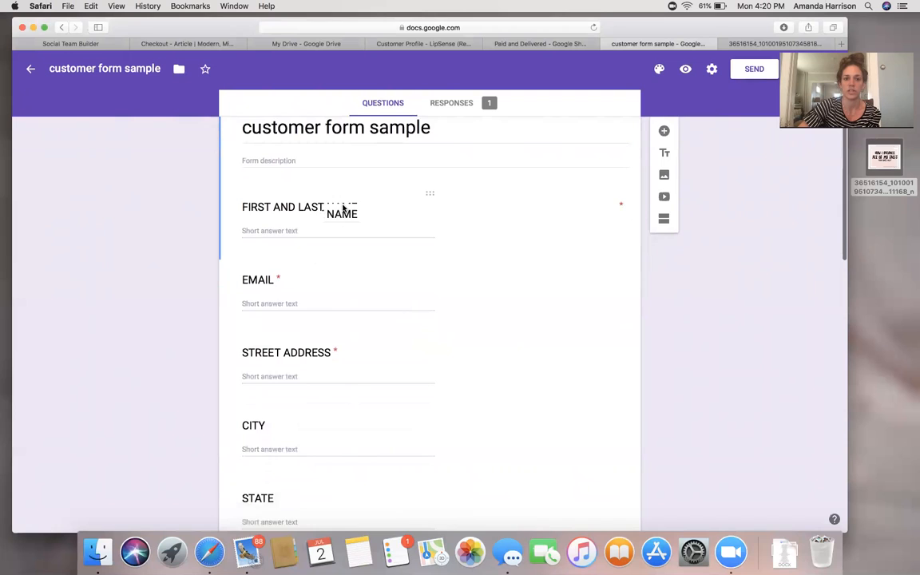
click(342, 209)
key(BackSpace)
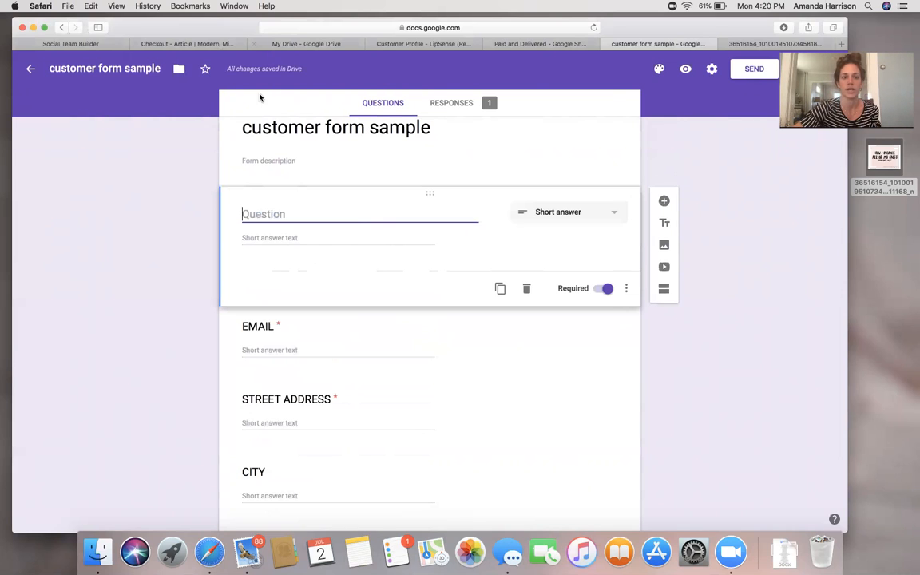
text(Fi)
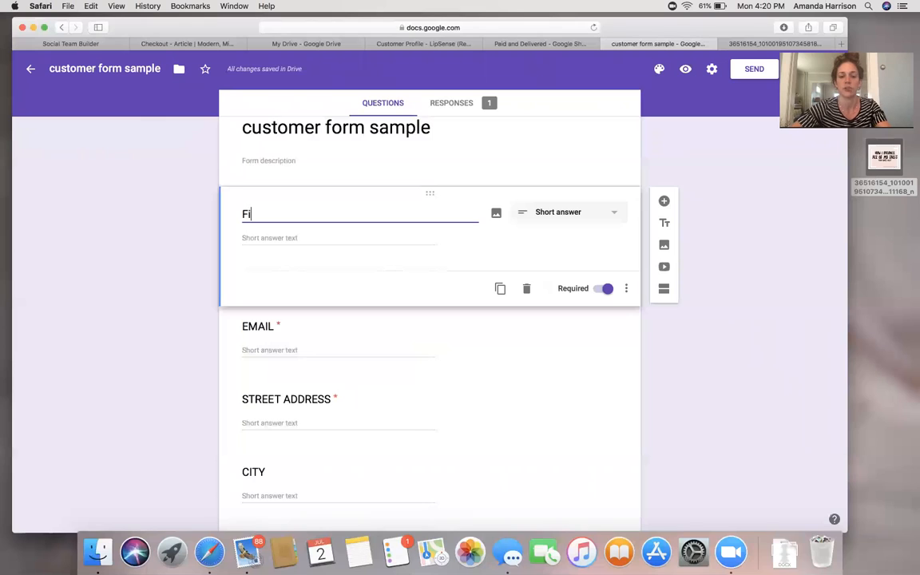
key(BackSpace)
text(IR)
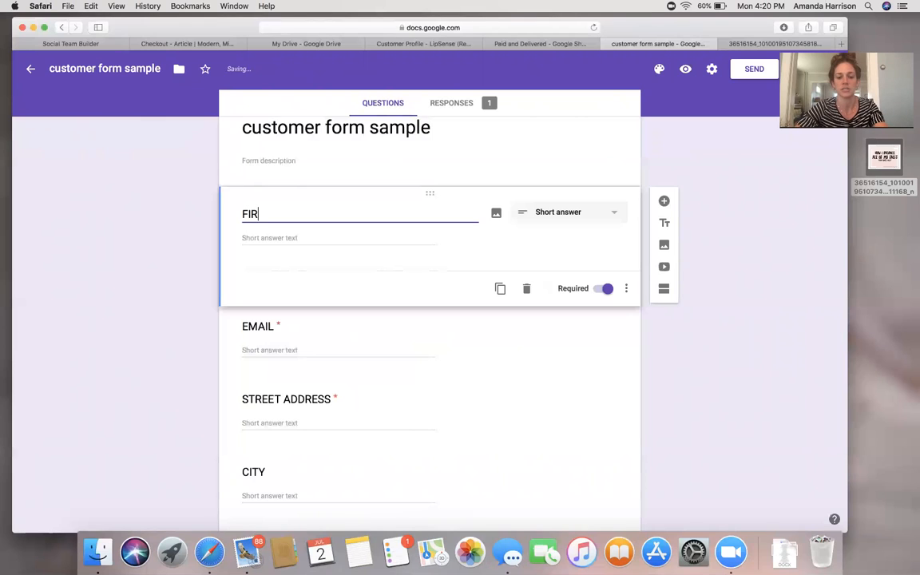
text(ST AND LAST NAME)
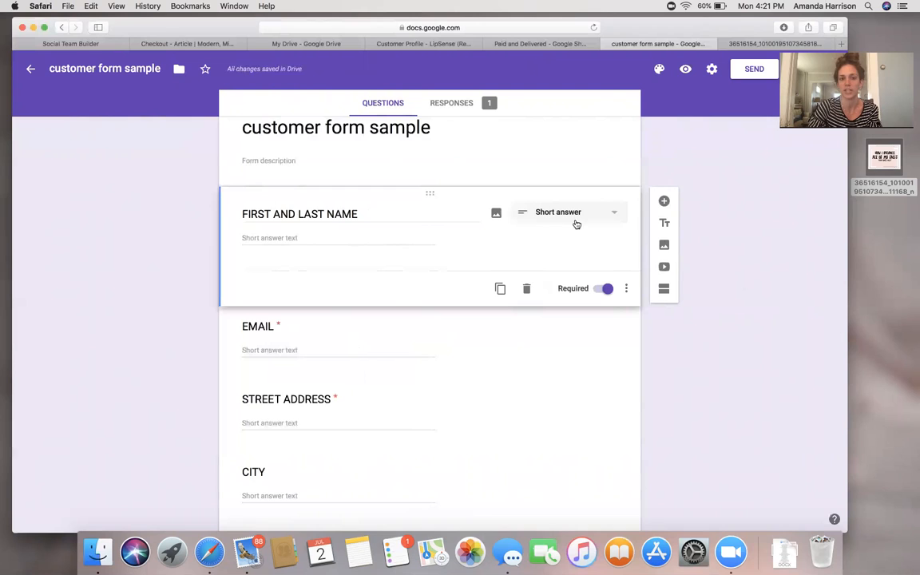
Scroll through the form's address, payment, shipping, party, membership and comment questions.
scroll(741, 245, down, 10)
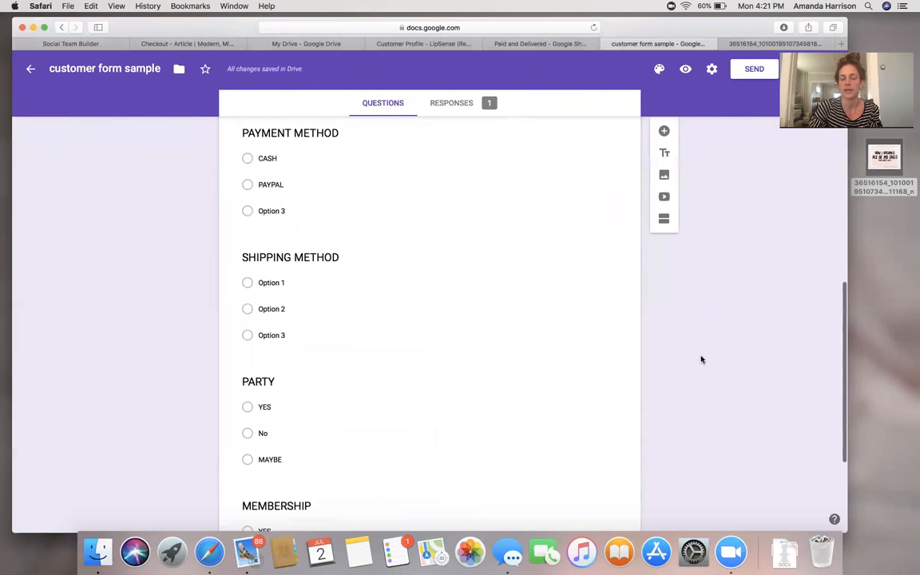
scroll(701, 360, up, 5)
scroll(741, 289, up, 1)
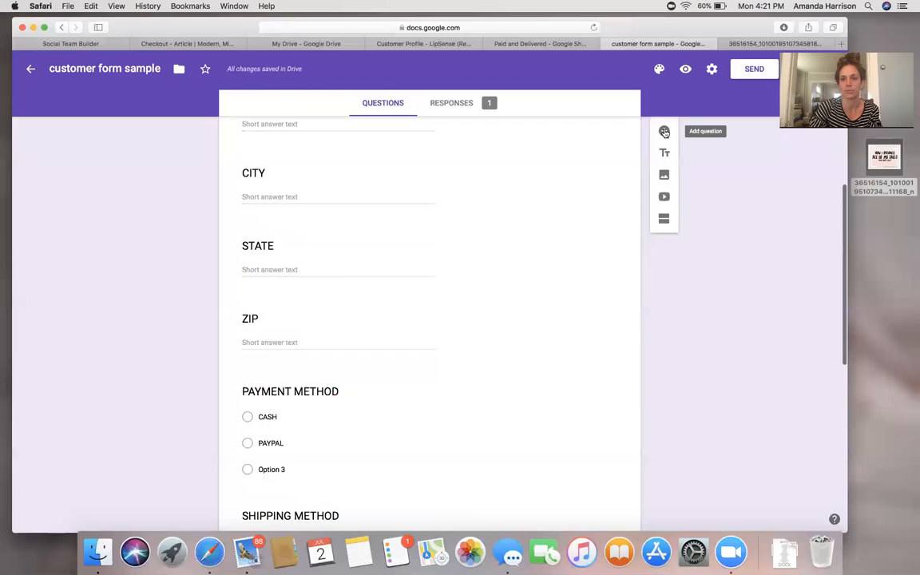
scroll(752, 283, down, 10)
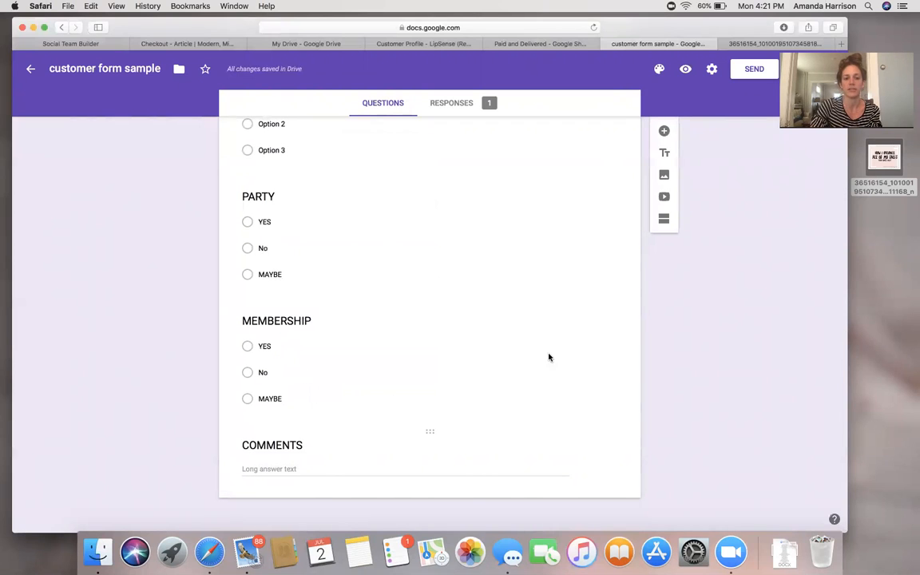
scroll(731, 366, up, 1)
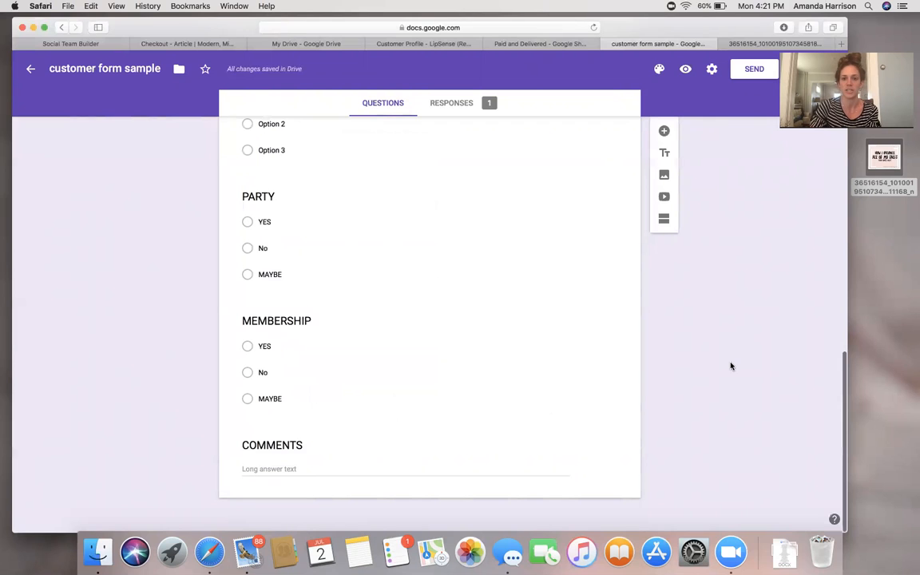
click(413, 449)
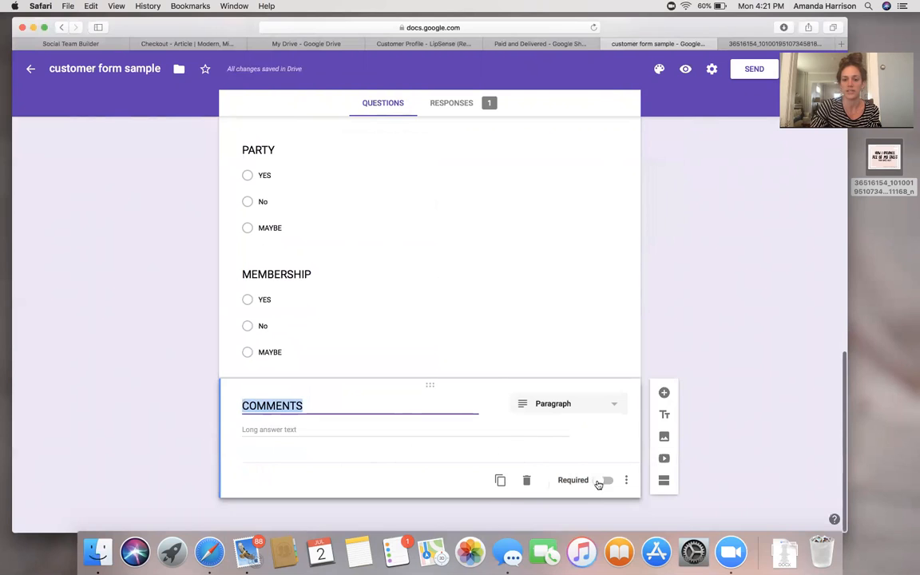
click(603, 482)
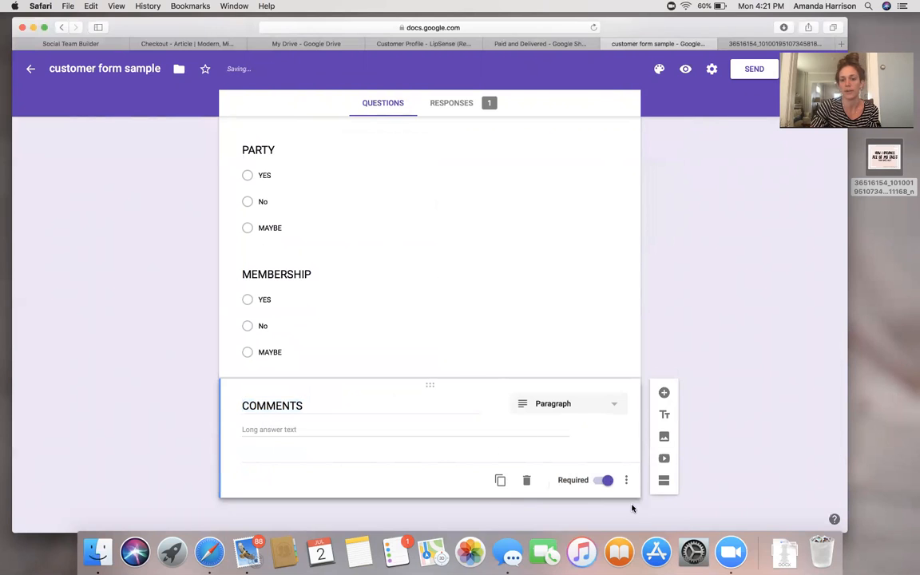
click(607, 482)
scroll(733, 413, up, 6)
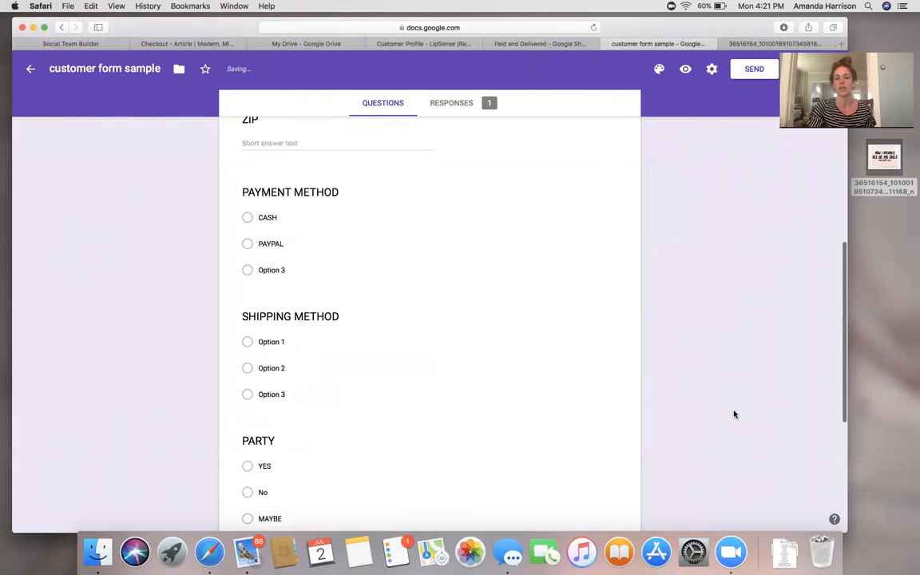
scroll(706, 390, up, 5)
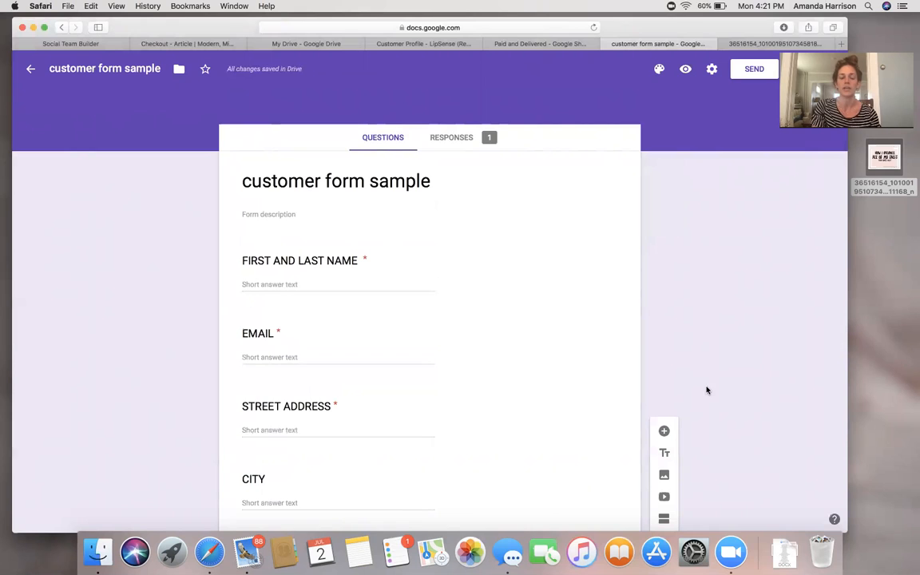
click(286, 282)
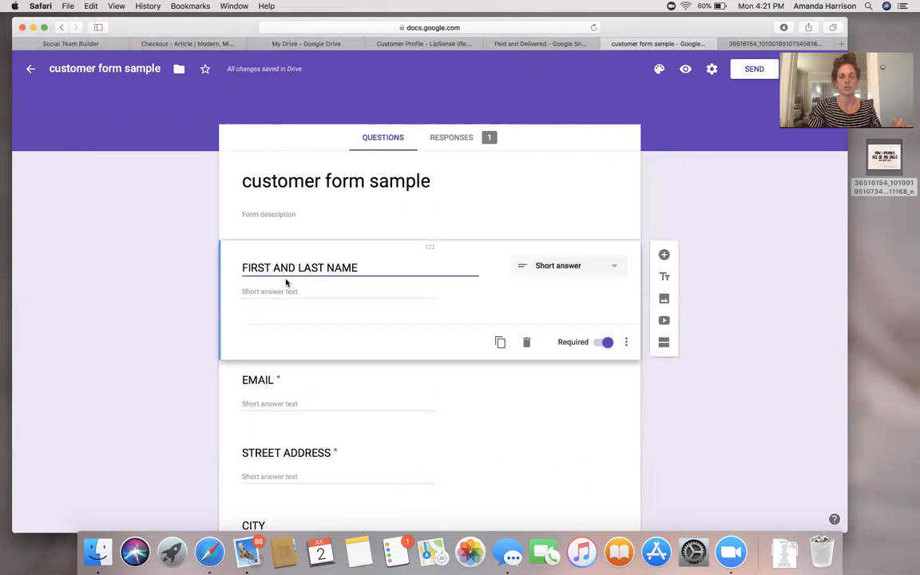
click(275, 292)
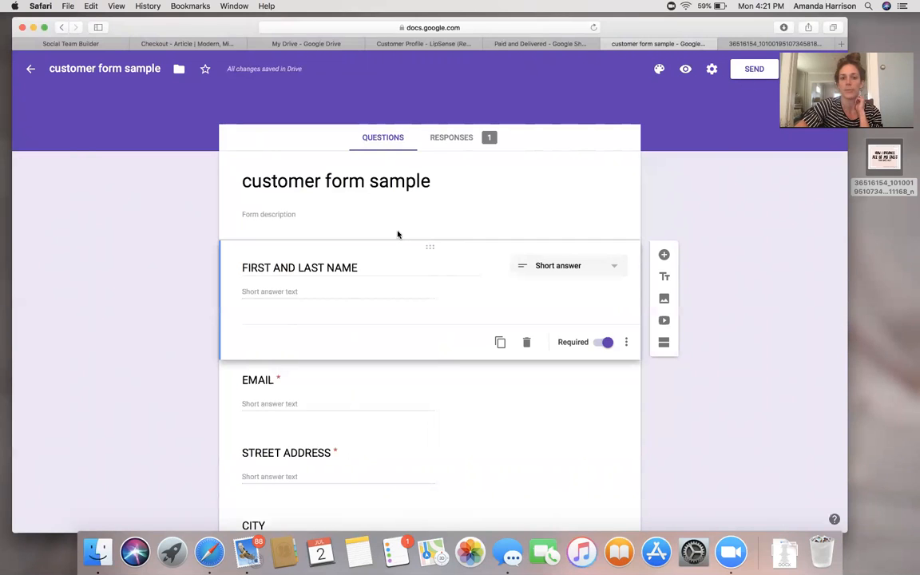
Copy a shortened share link for the form, then replace the image tab with a new tab.
click(748, 70)
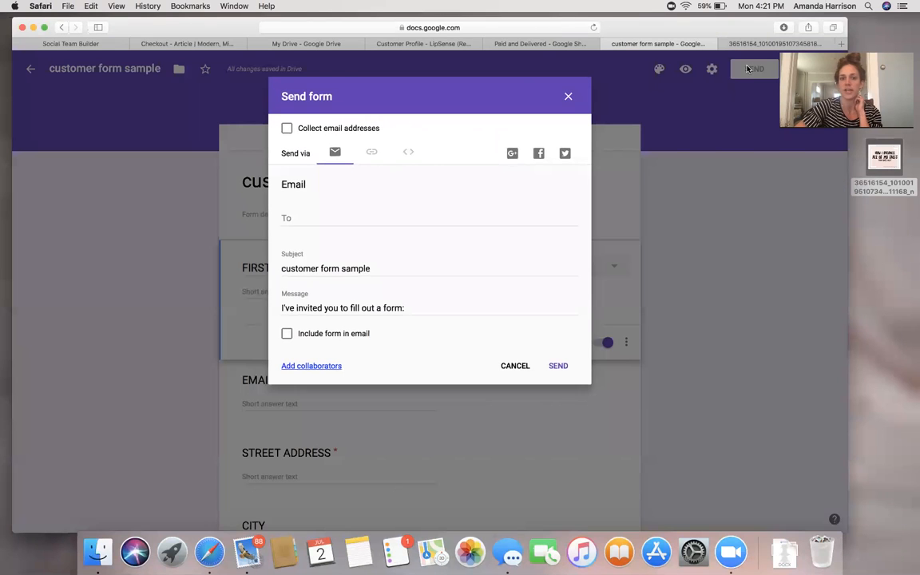
click(373, 153)
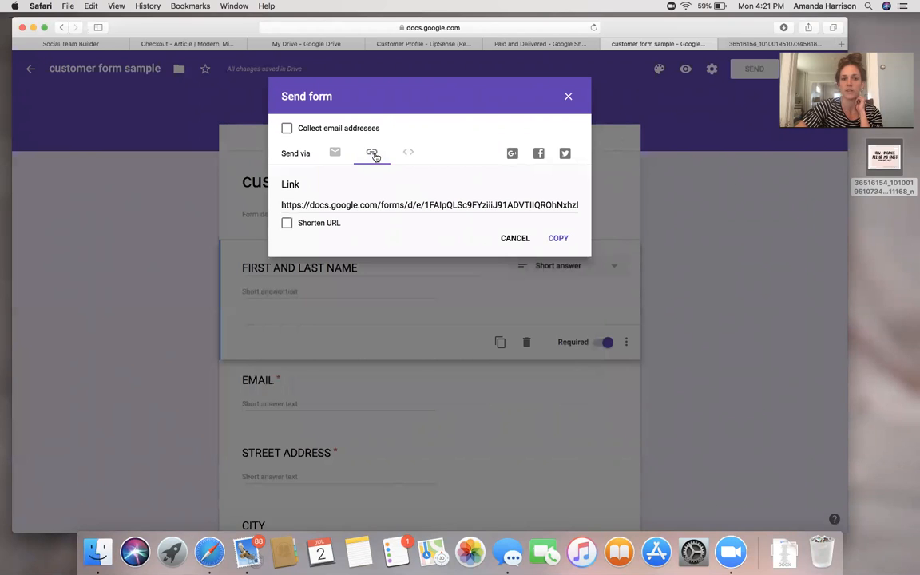
click(287, 224)
key(super+c)
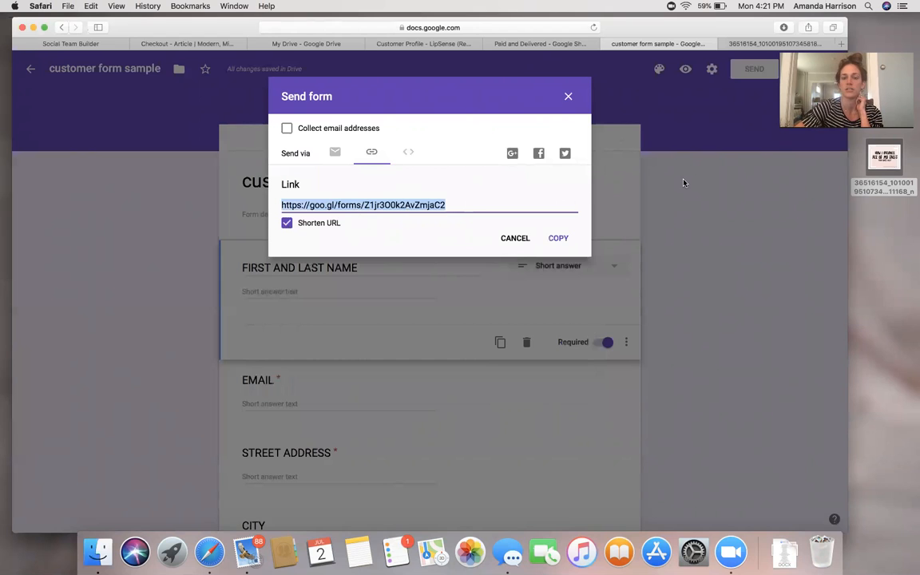
click(569, 95)
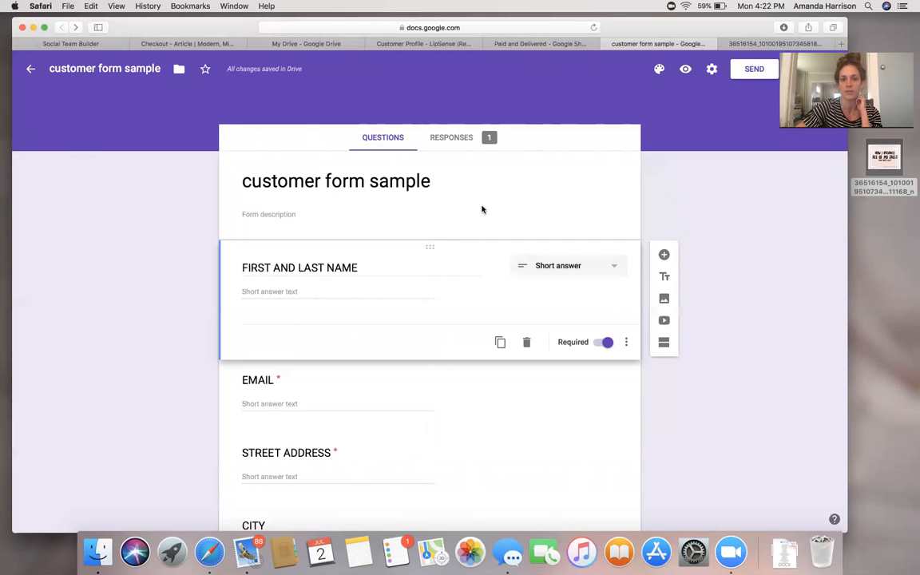
click(724, 44)
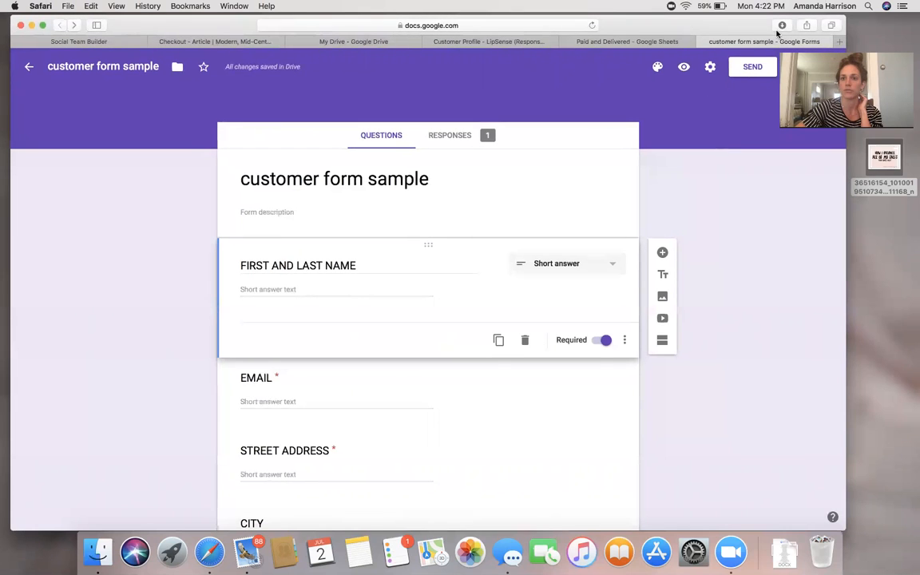
click(840, 43)
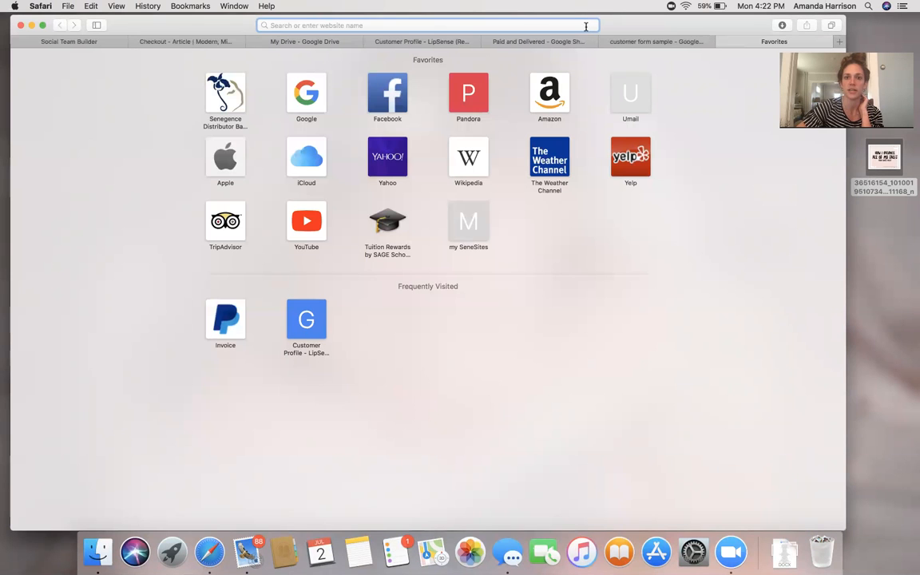
Load the live form from the pasted short link and enter a name, e-mail and address.
key(super+v)
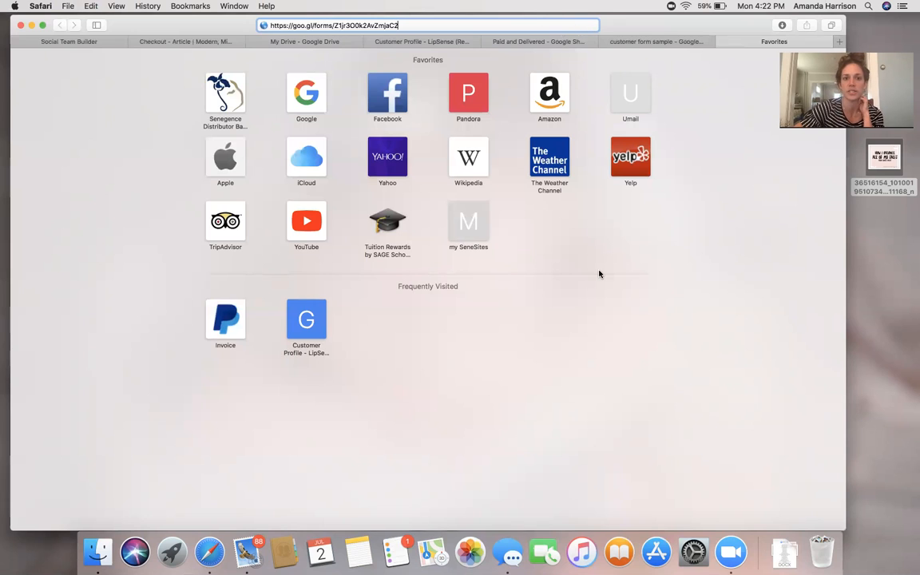
key(Return)
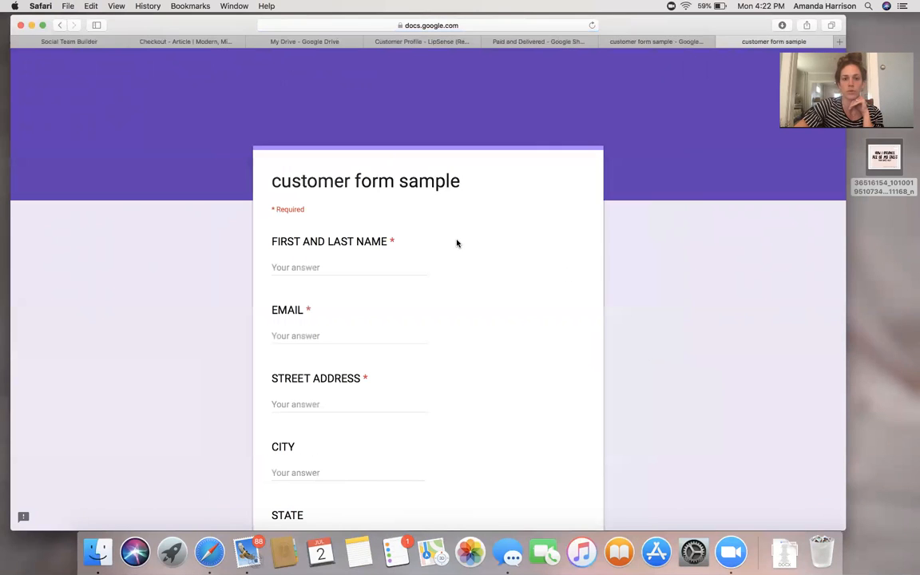
click(352, 262)
text(AMANDA)
key(Tab)
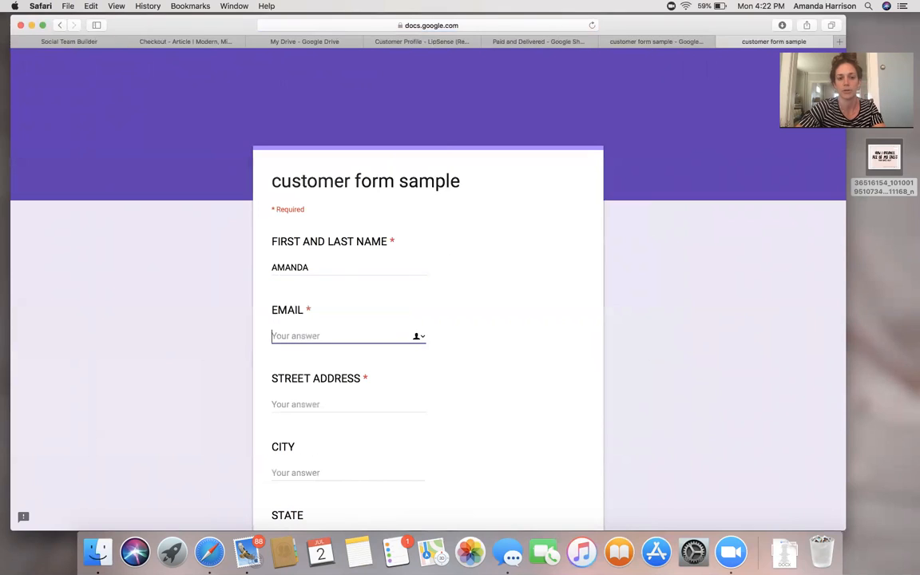
key(Tab)
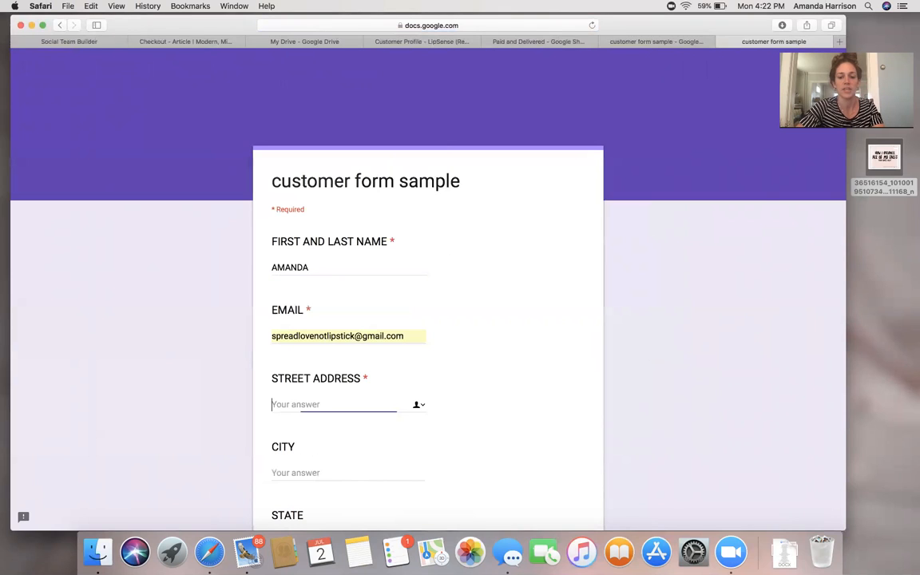
text(dsfndslg)
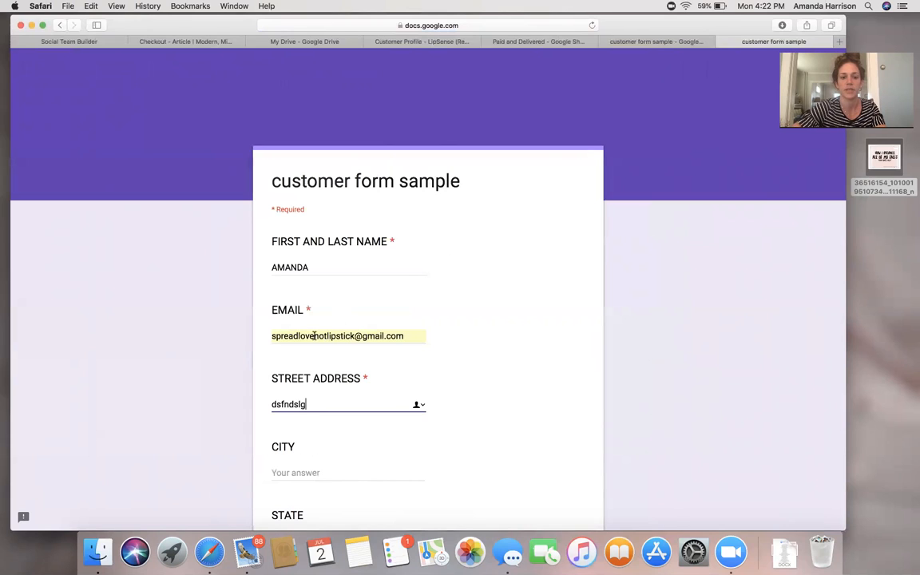
Fill in placeholder answers for CITY (fdsf), STATE (fds) and ZIP (f).
click(293, 472)
text(fdsf)
scroll(428, 319, down, 1)
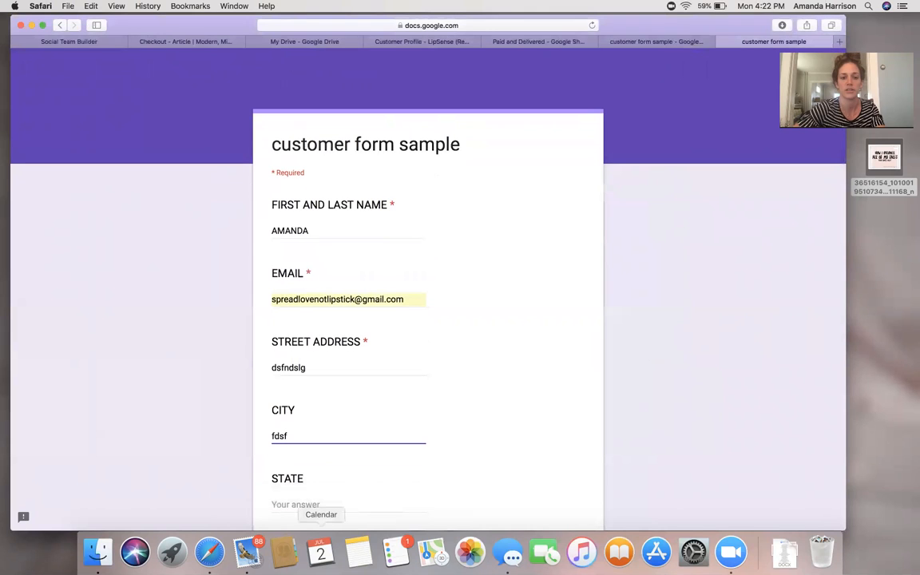
click(294, 505)
text(fdsf)
scroll(315, 475, down, 3)
click(313, 475)
text(f)
scroll(428, 320, down, 4)
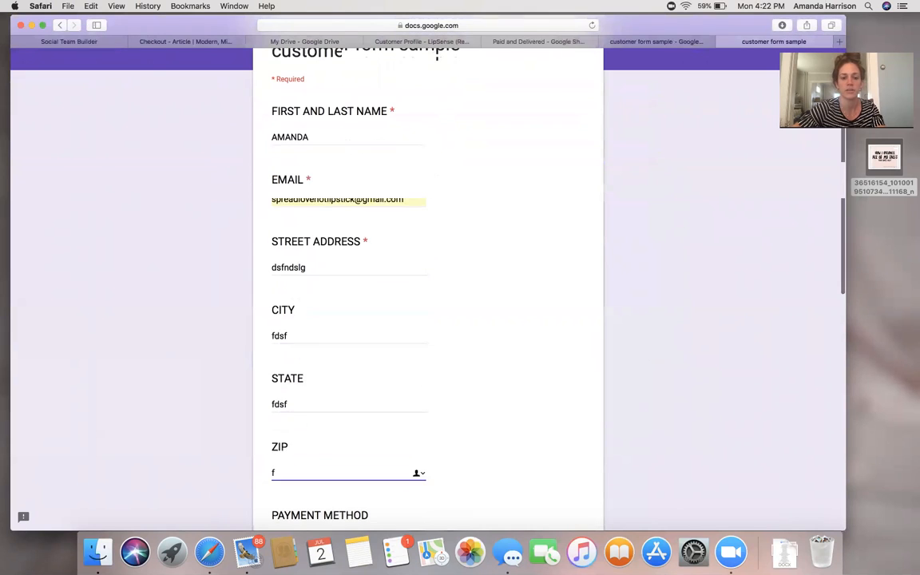
Choose CASH, Option 1, YES for party and membership, add comment 'dzfdsf' and submit.
click(277, 408)
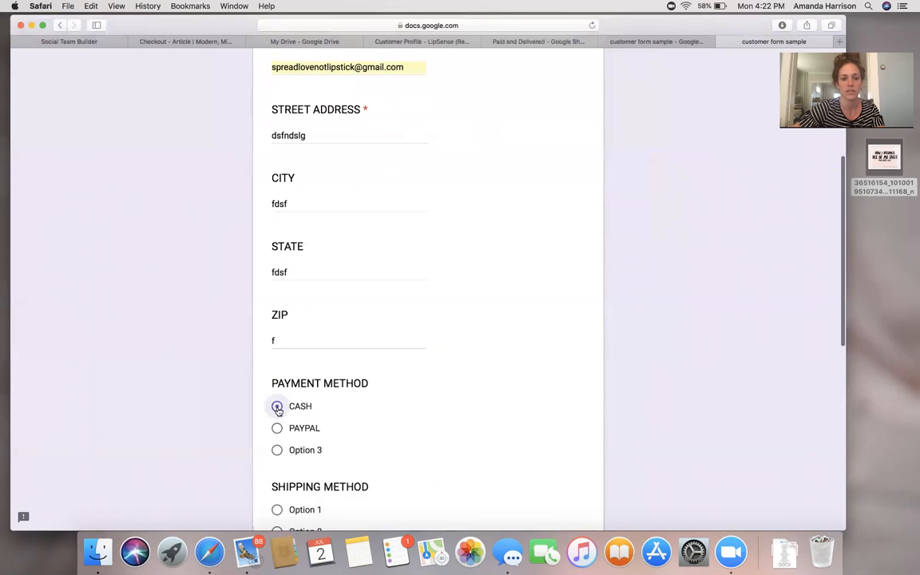
scroll(277, 409, down, 2)
click(277, 434)
scroll(278, 436, down, 3)
click(277, 439)
scroll(278, 439, down, 4)
click(277, 401)
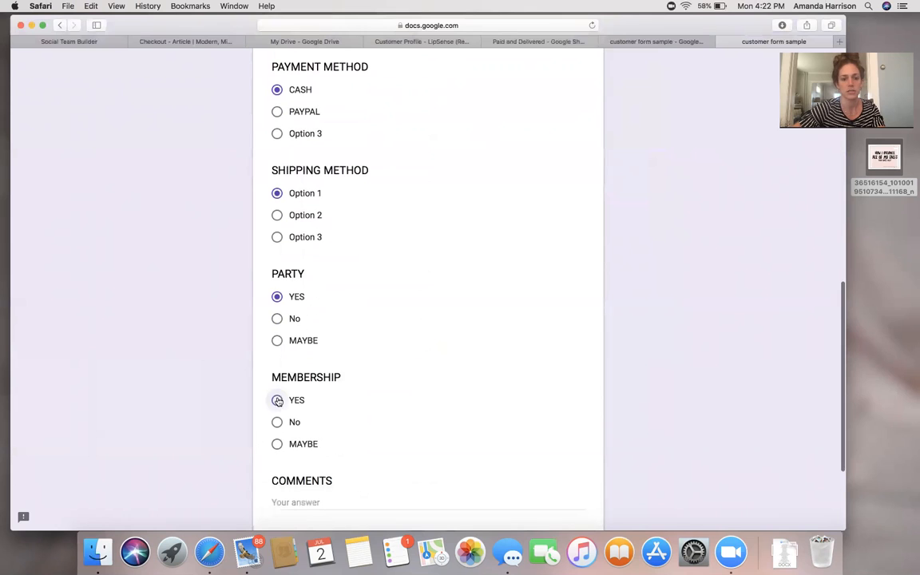
click(290, 500)
text(dzfdsf)
scroll(304, 499, down, 4)
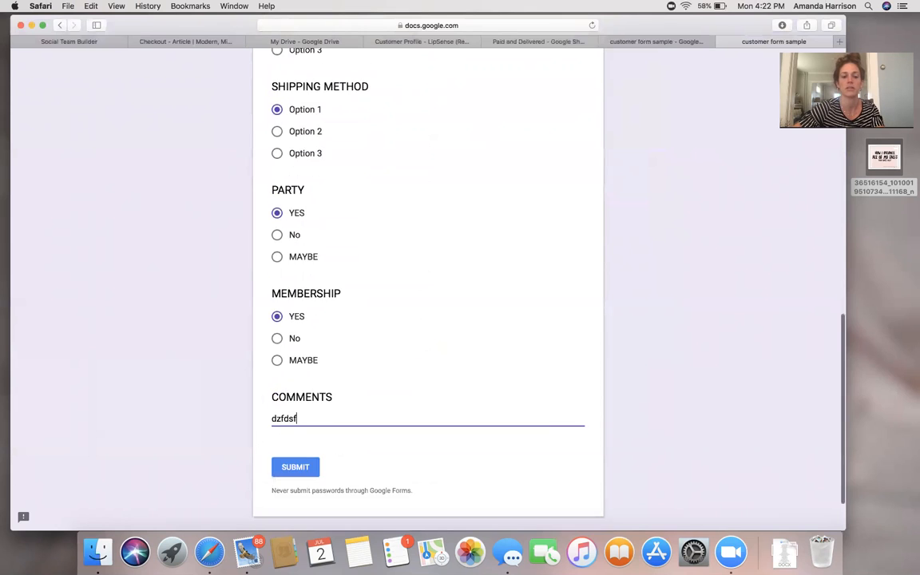
click(294, 415)
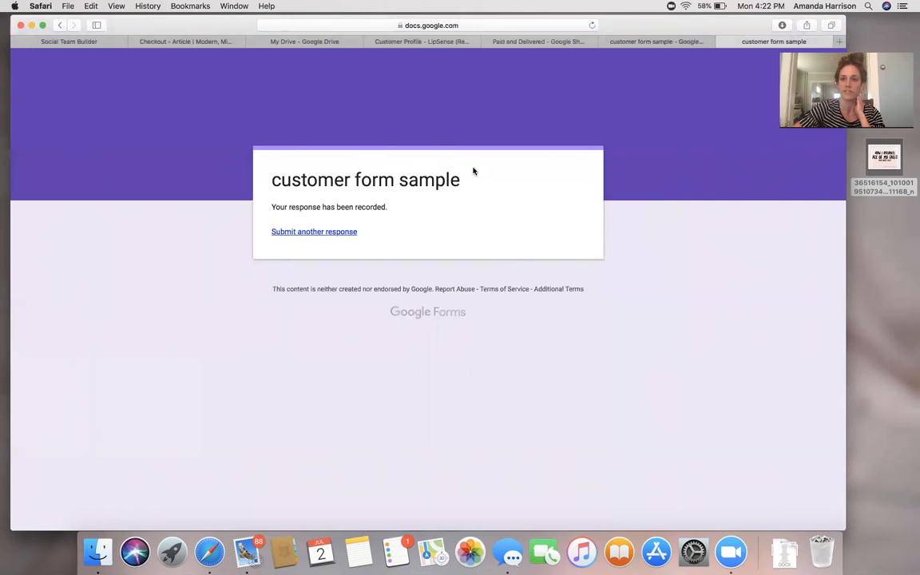
Back in the form editor, review the RESPONSES summary charts and open the responses in Sheets.
click(723, 42)
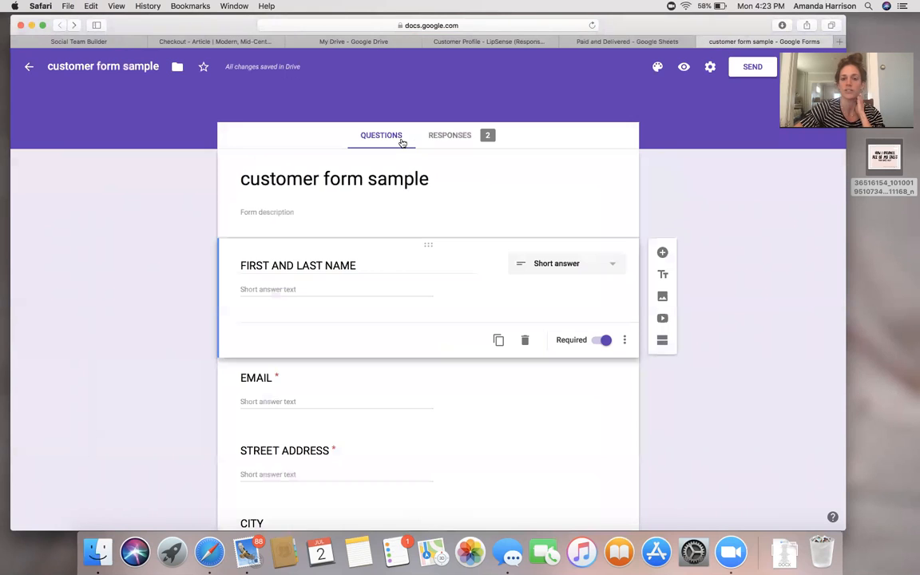
click(480, 144)
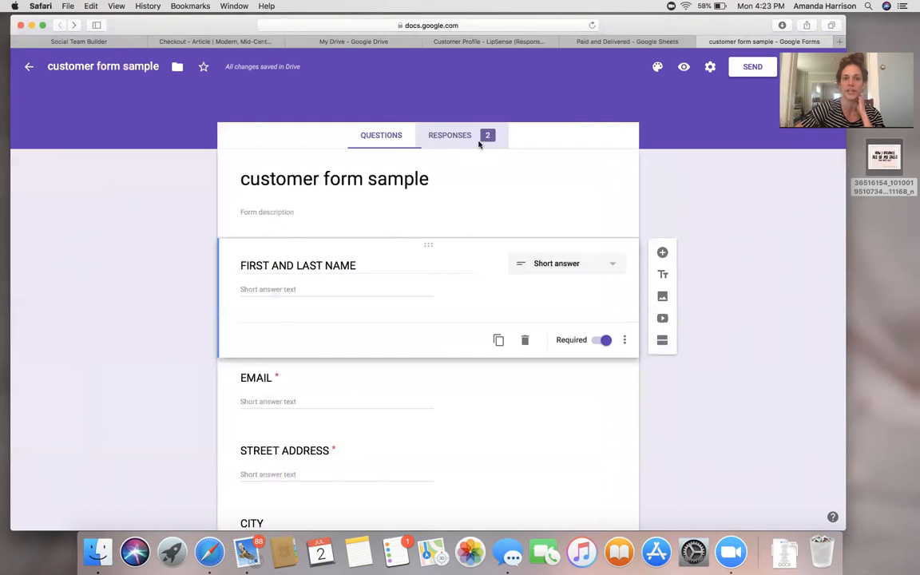
mouse_move(435, 293)
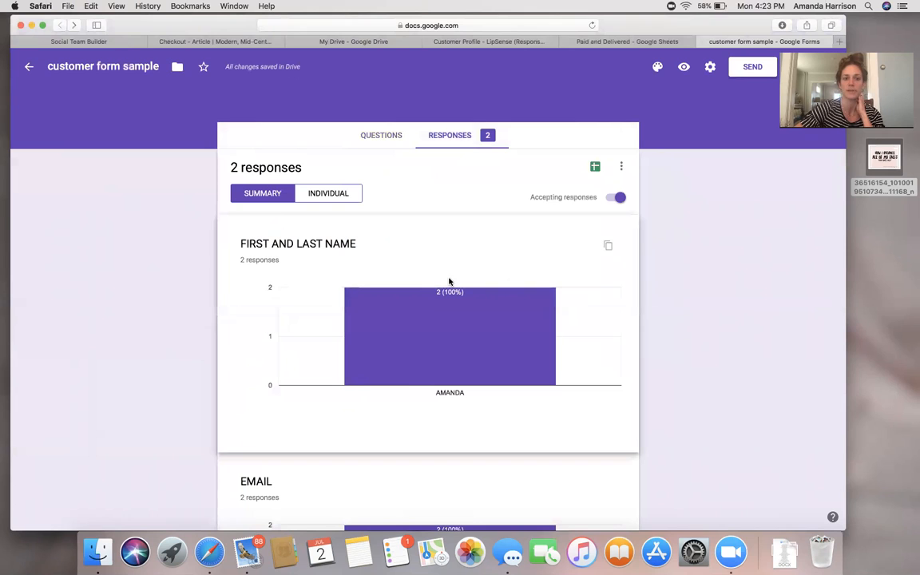
scroll(493, 337, down, 5)
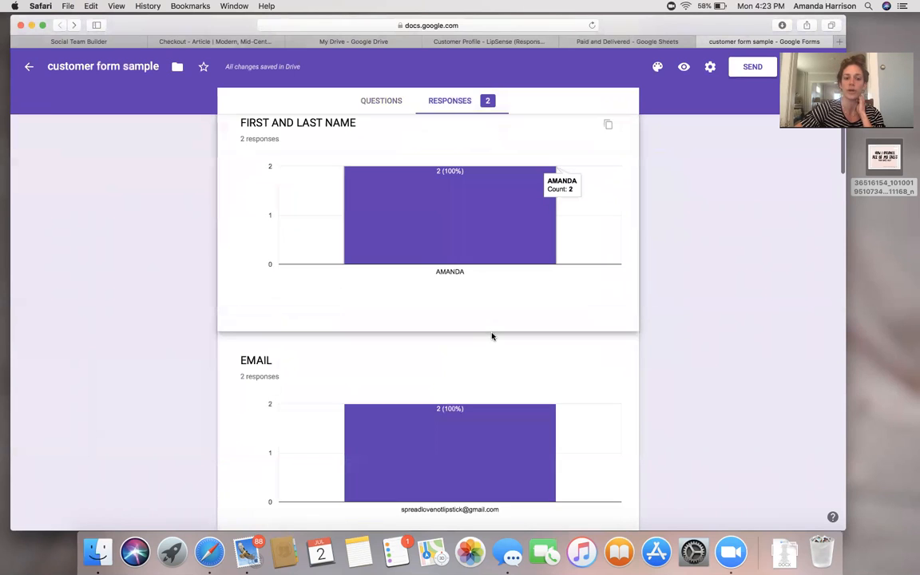
scroll(704, 330, up, 1)
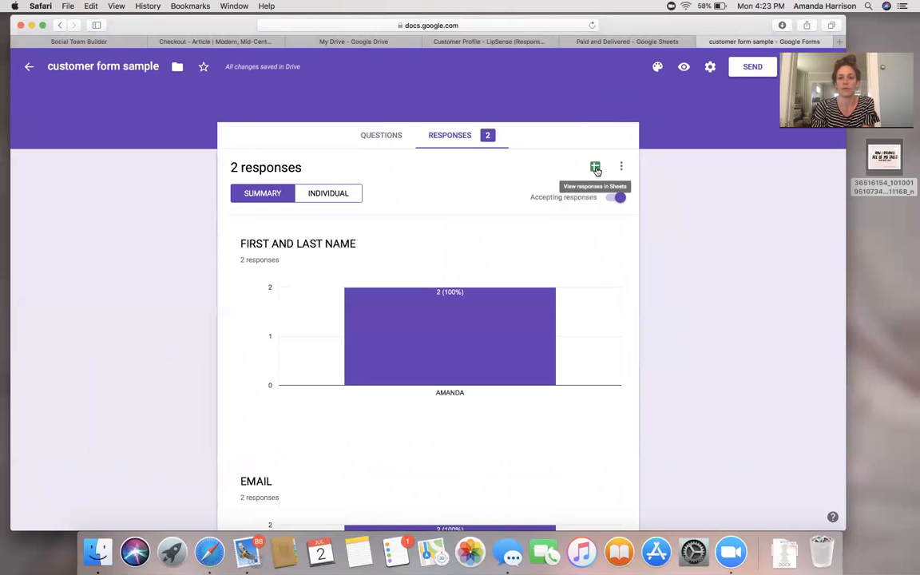
click(595, 169)
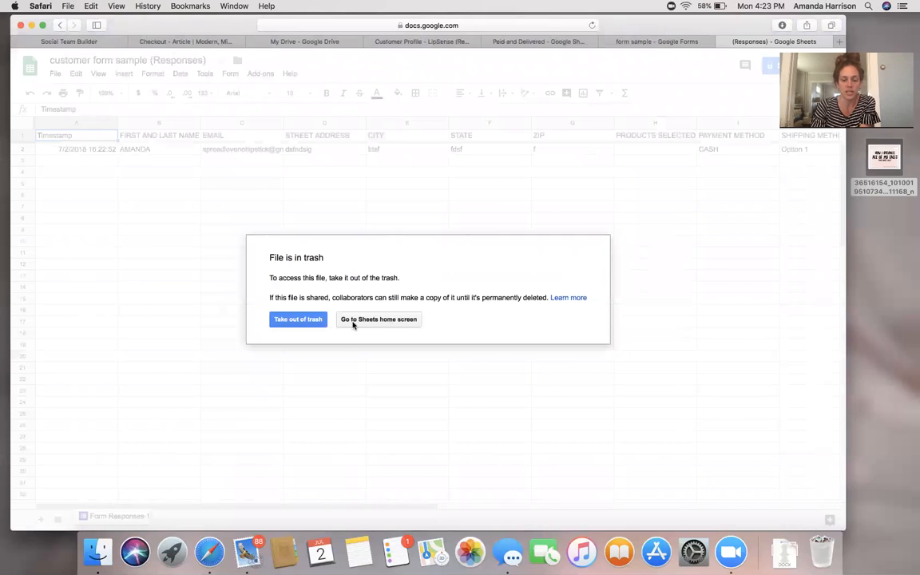
Take the responses sheet out of the trash and check row 2's timestamp, email and city answers.
click(308, 323)
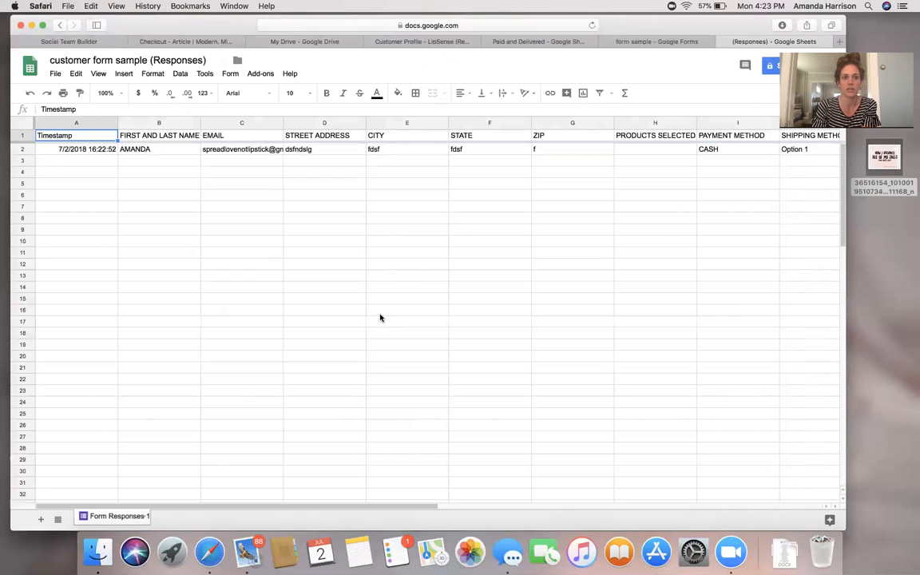
click(416, 150)
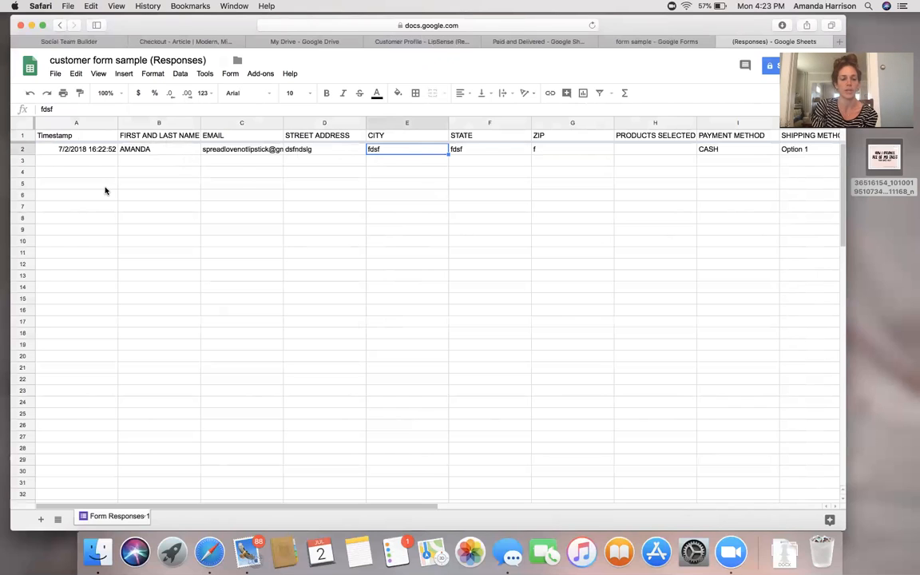
click(86, 151)
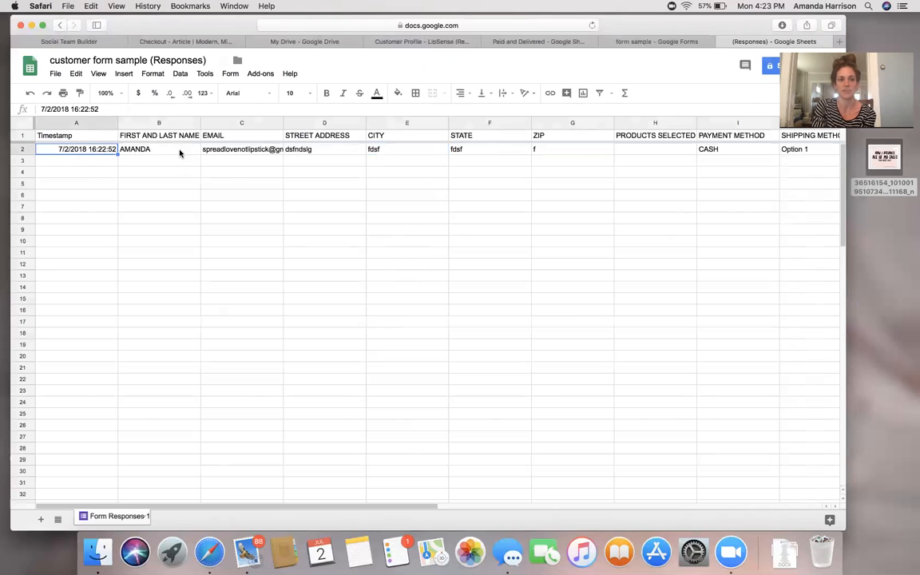
click(261, 151)
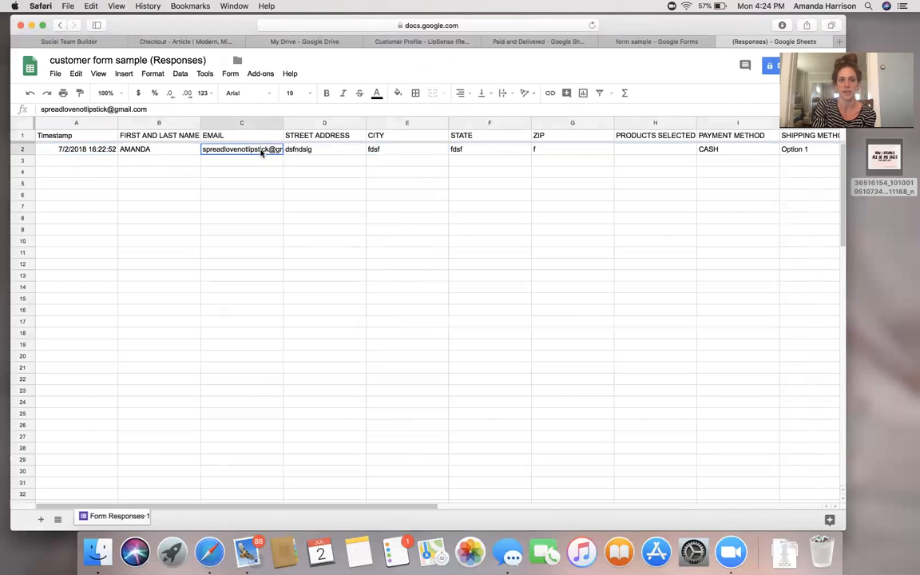
key(Right)
key(Right)
key(Right)
key(Right)
key(Right)
key(Right)
key(Right)
key(Right)
key(Right)
key(Right)
key(Right)
key(Right)
key(Right)
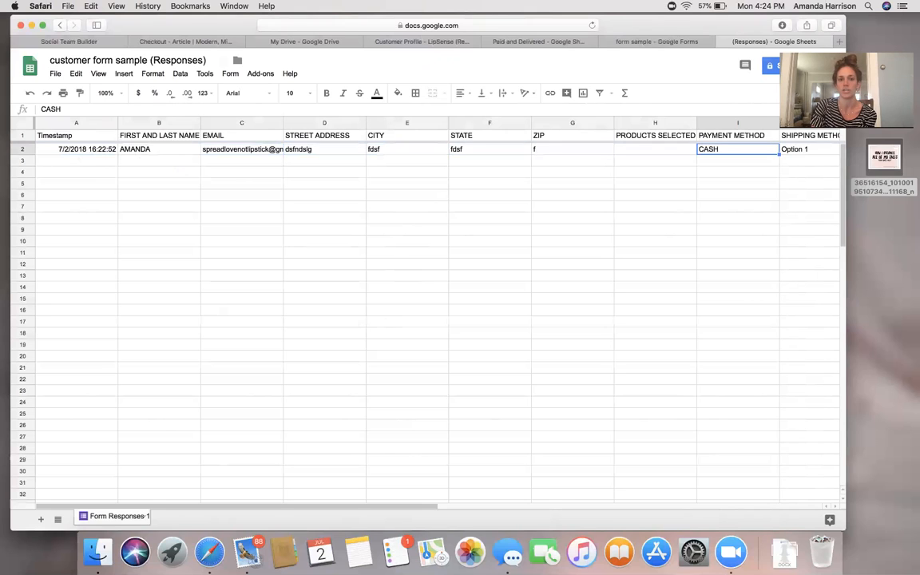
key(Left)
key(Left)
key(Left)
key(Left)
key(Left)
key(Left)
key(Left)
key(Left)
key(Left)
key(Left)
key(Left)
key(Left)
key(Left)
key(Left)
key(Left)
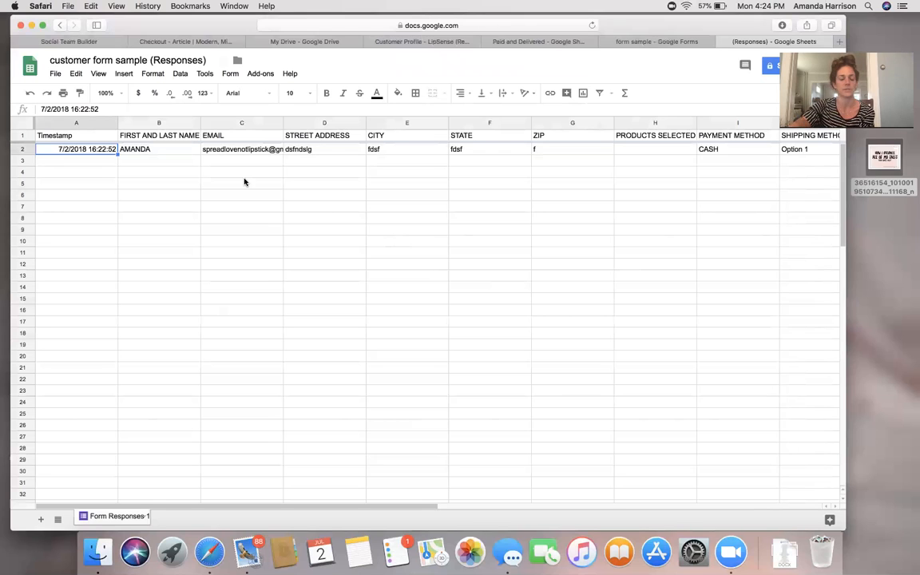
scroll(519, 229, right, 4)
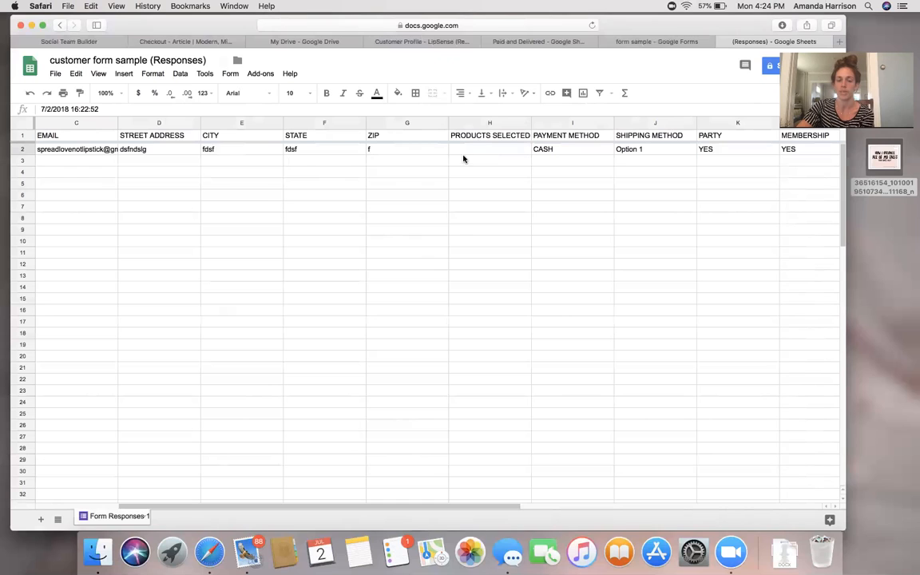
Enter pink champagne in H2 and insert a blank column to the right of column H.
click(528, 151)
text(pink champagne)
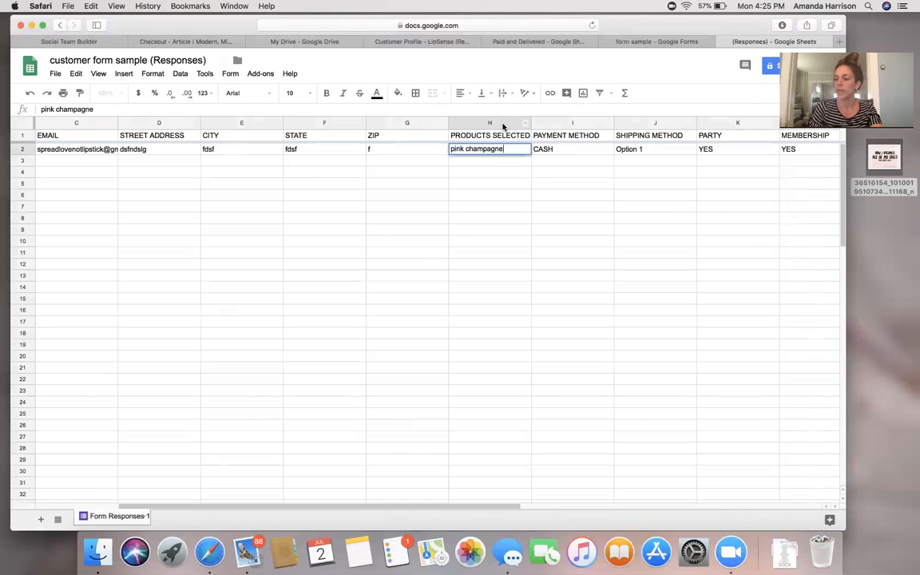
right_click(504, 125)
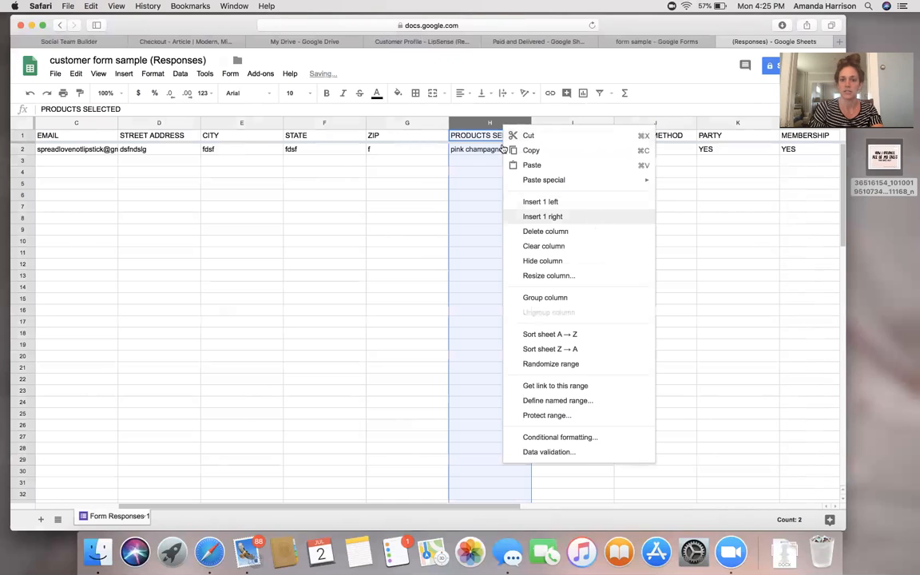
right_click(477, 121)
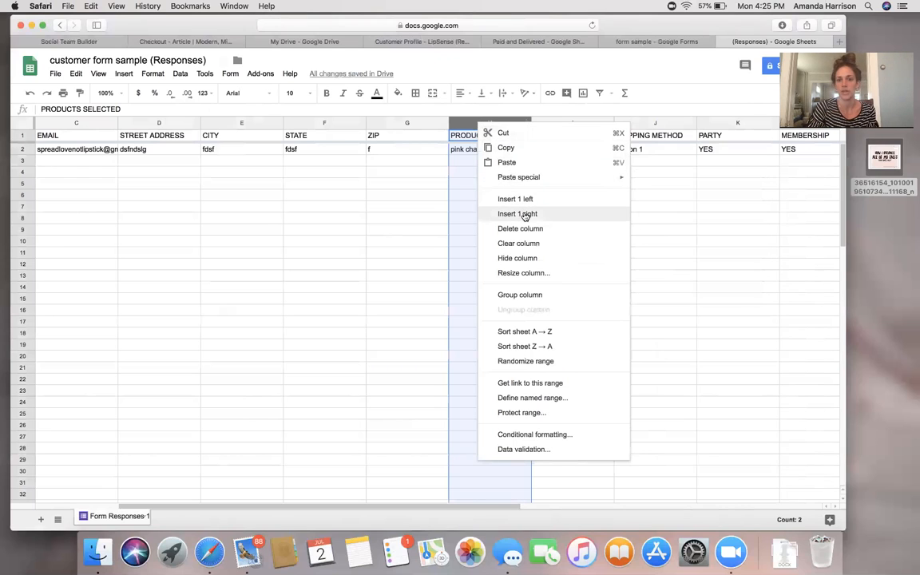
click(526, 214)
Head the new column I 'Discount?' and enter 10% off for the test order.
click(556, 139)
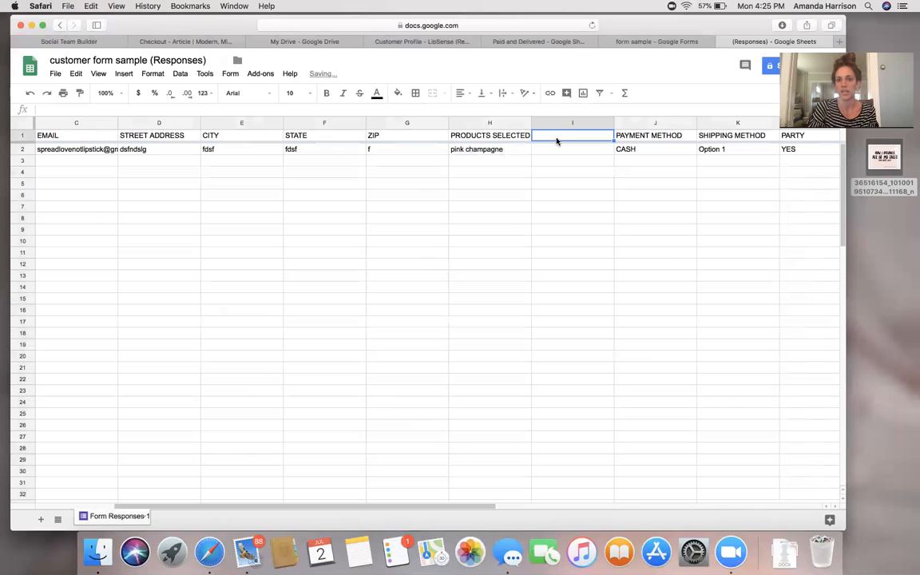
text(Disco)
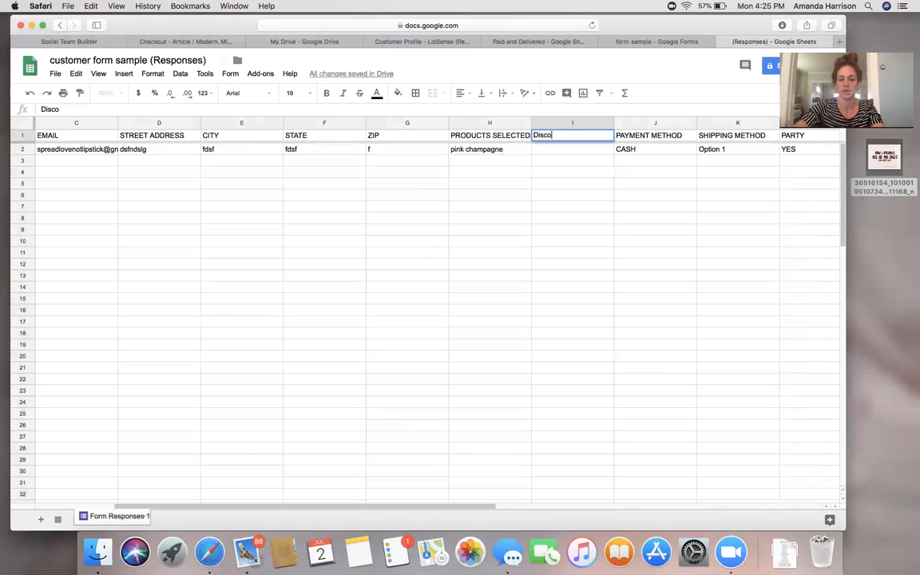
text(unt?)
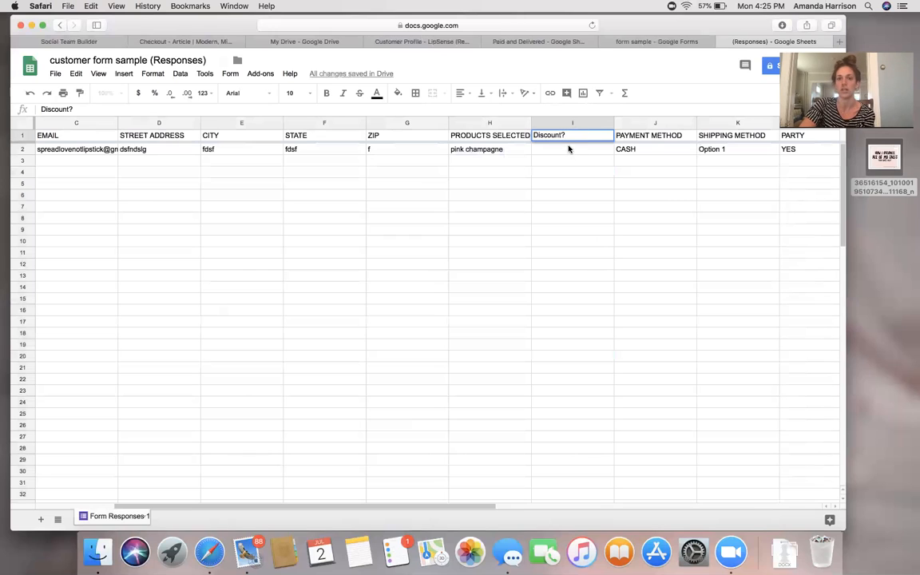
key(Return)
text(10%)
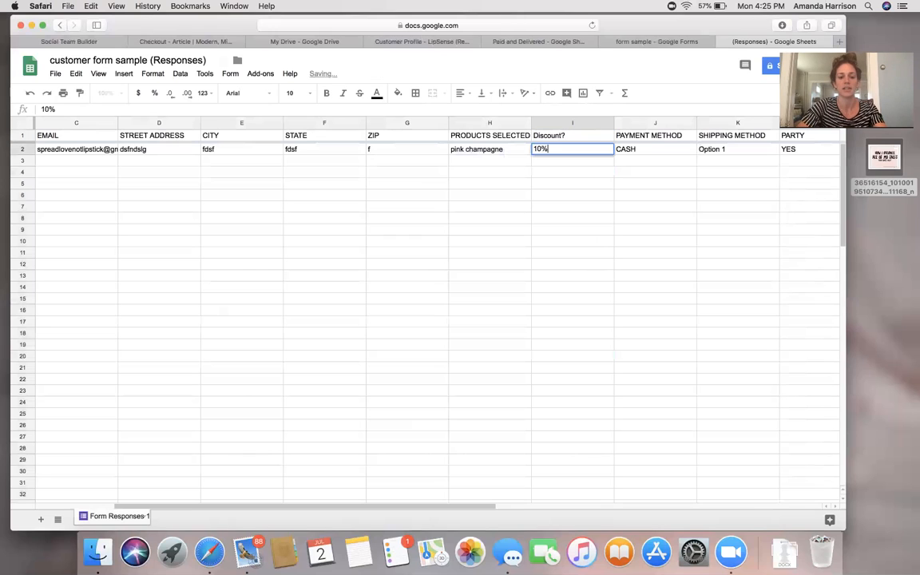
text( off)
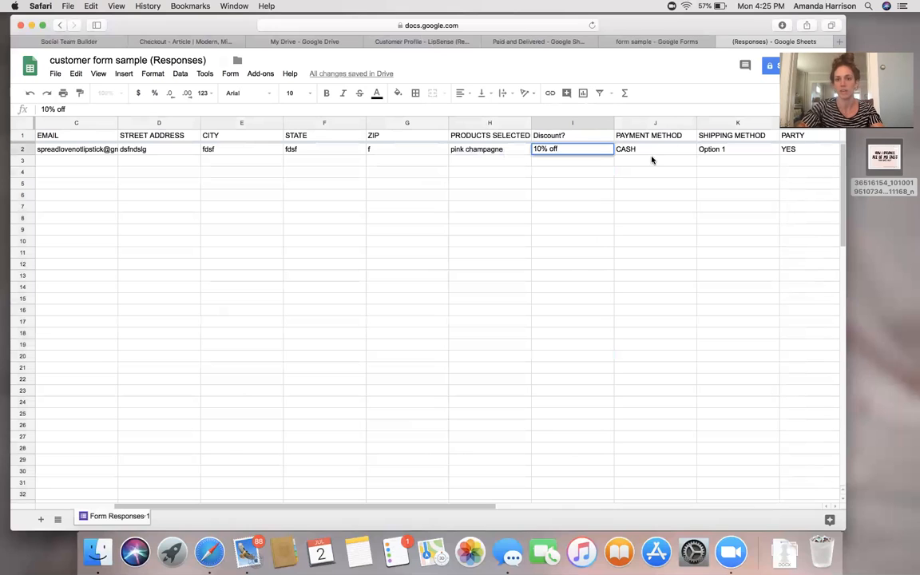
click(598, 124)
Insert a column after Discount? headed Total Cost in J1.
right_click(599, 124)
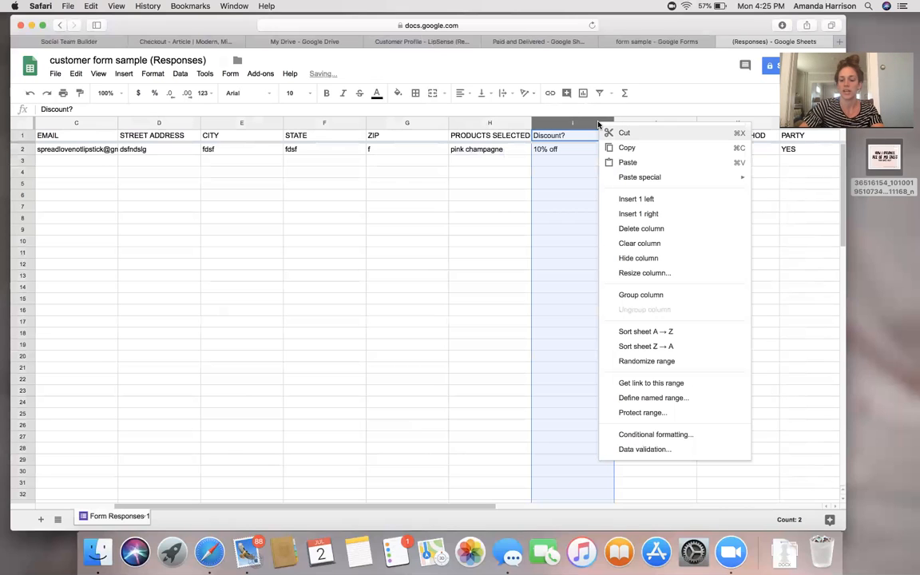
click(637, 213)
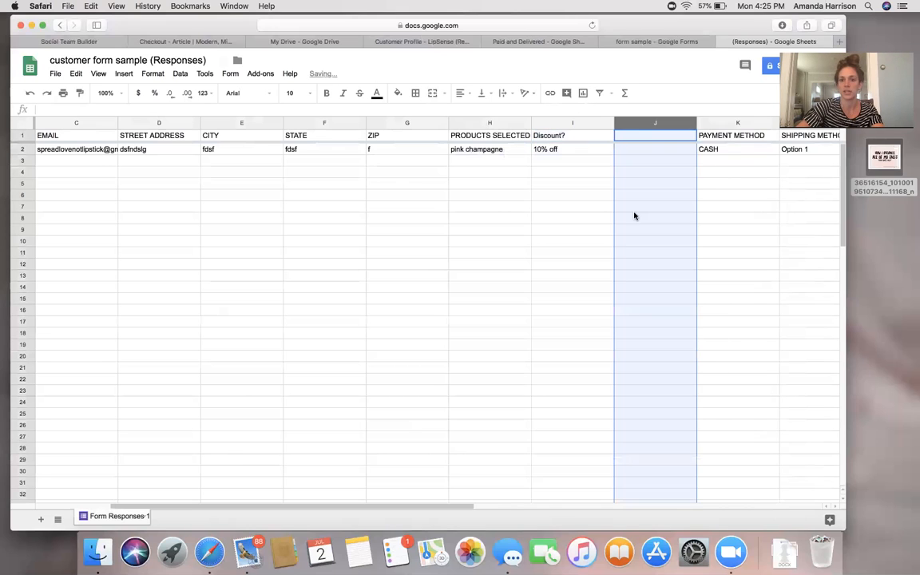
click(631, 139)
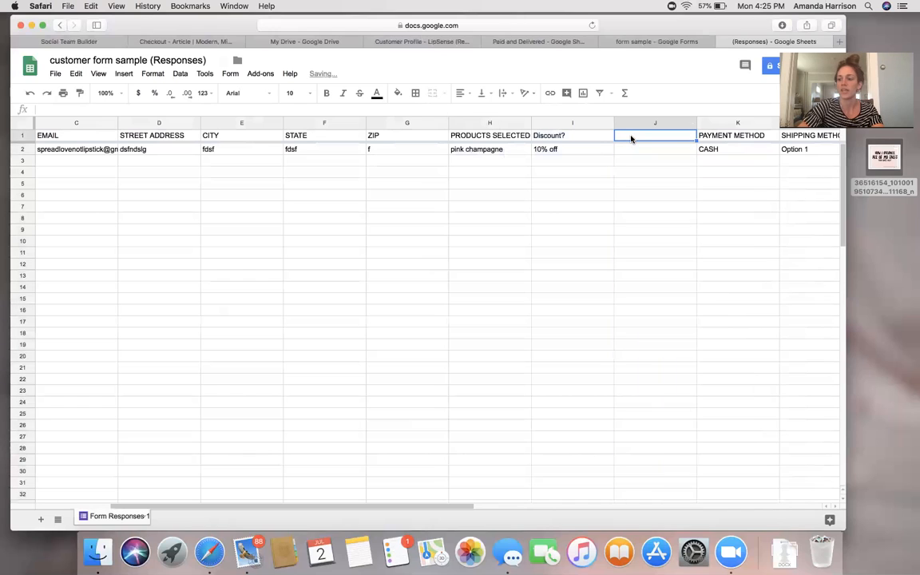
text(Total Cost)
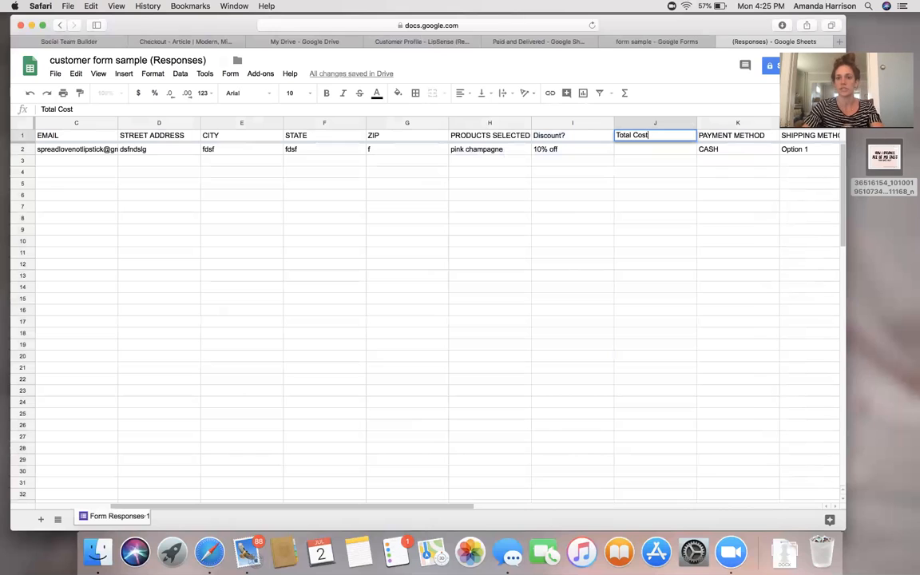
click(493, 152)
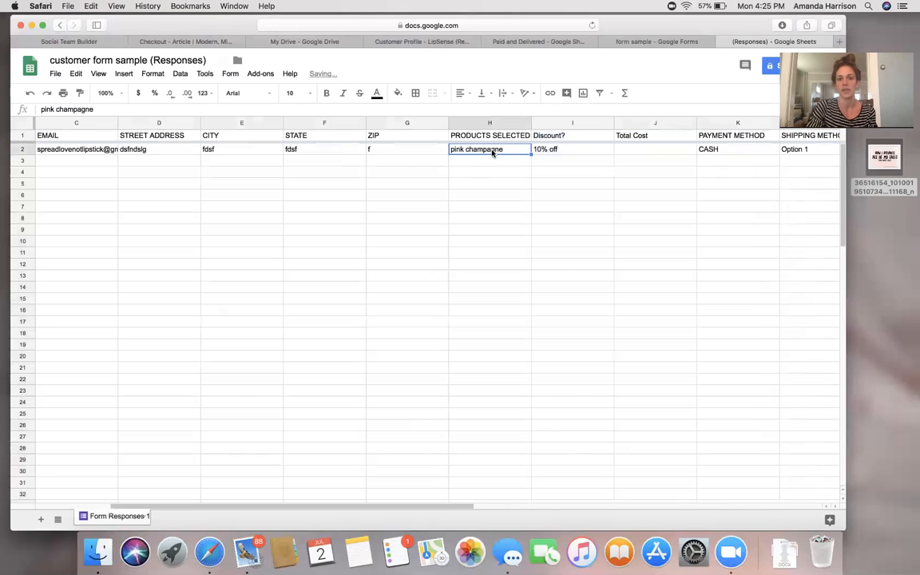
Delete the 10% off in I2 and enter 27 as the Total Cost in J2.
click(561, 154)
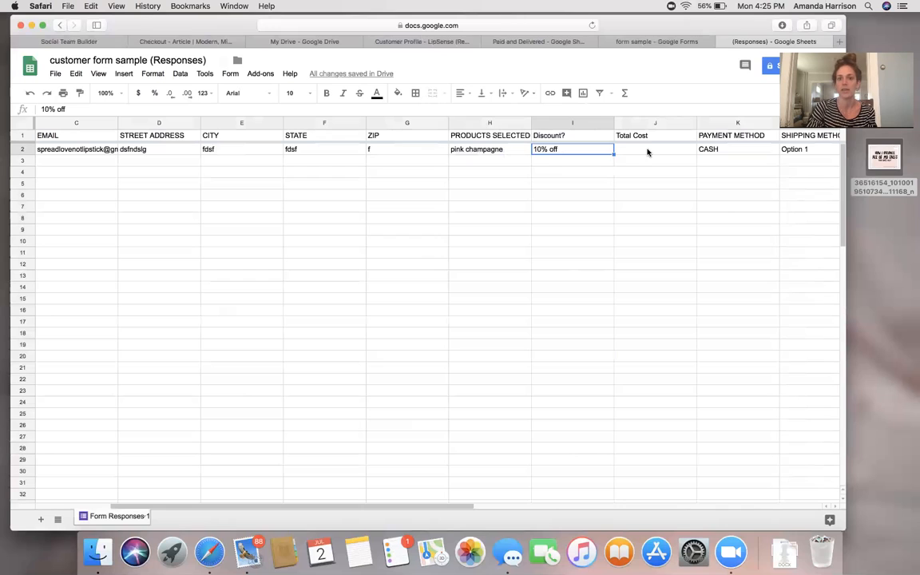
click(648, 151)
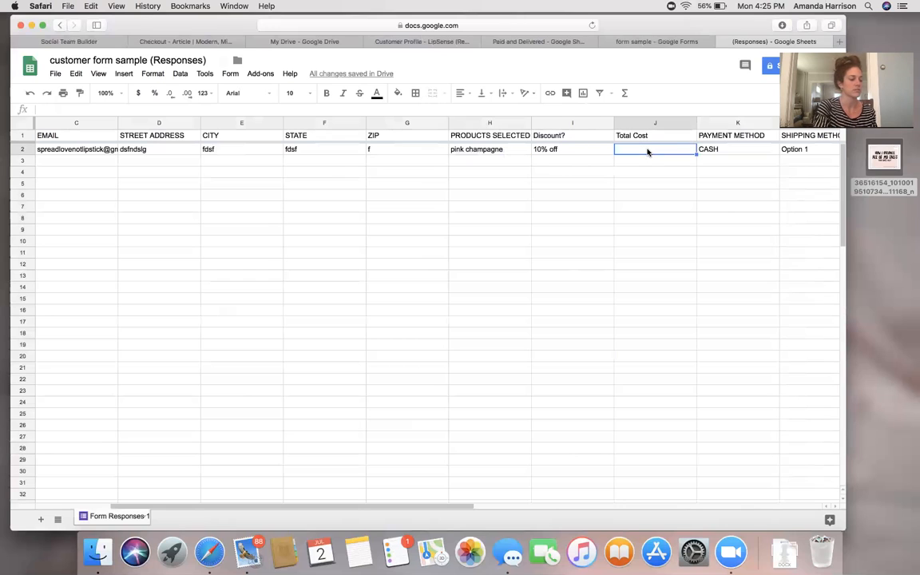
click(610, 152)
key(Delete)
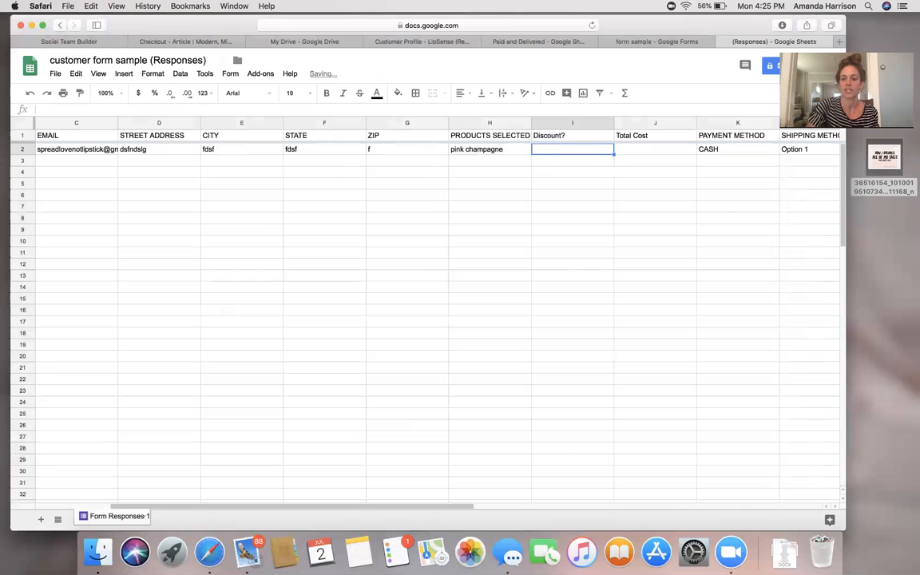
click(641, 150)
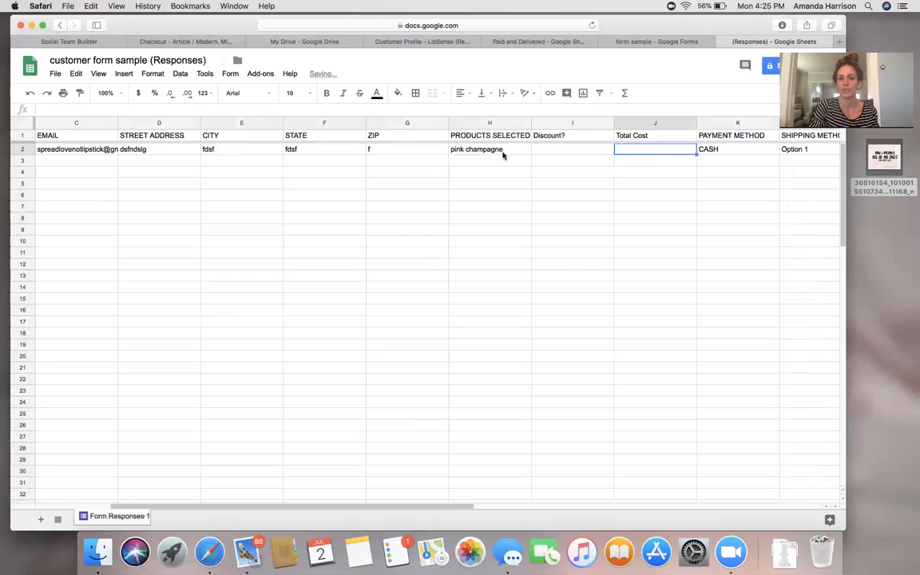
text(27)
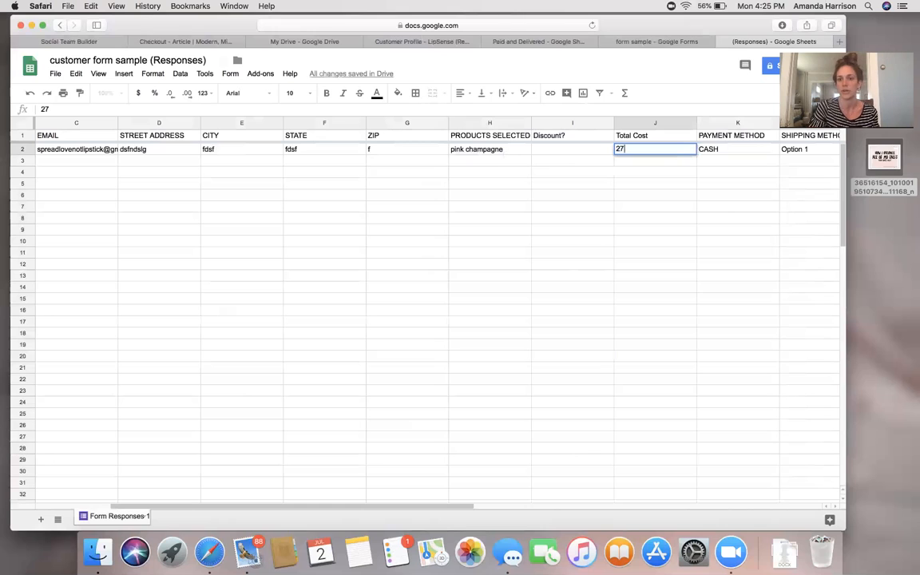
key(Tab)
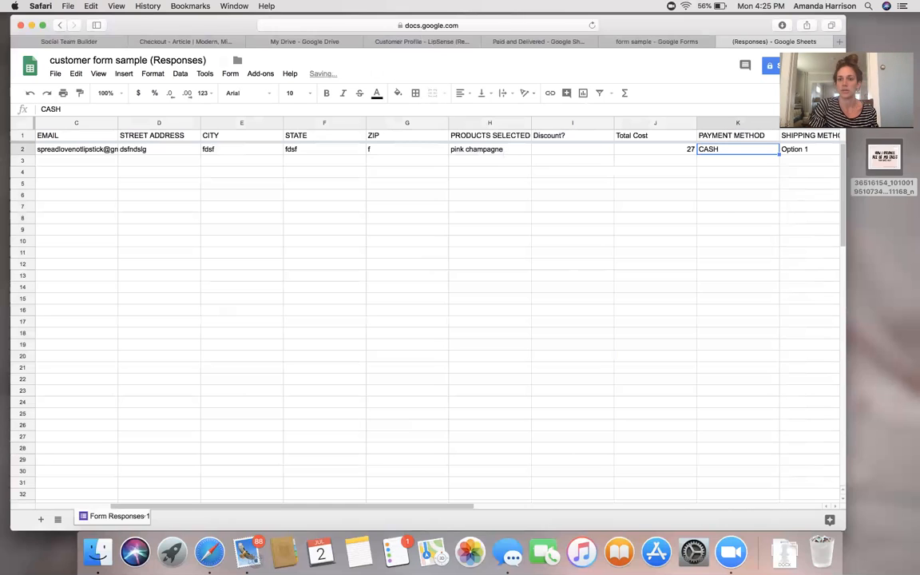
key(Tab)
key(Tab)
key(Tab)
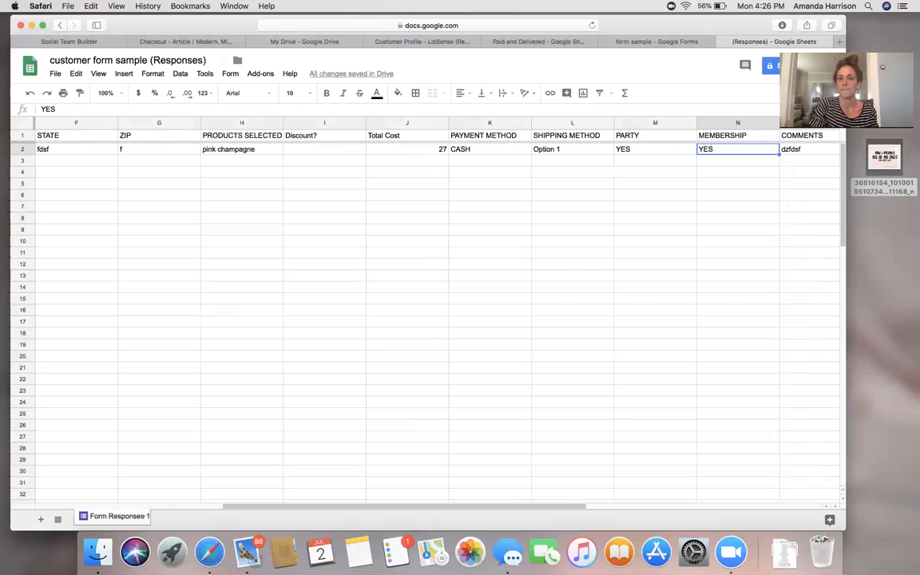
key(Tab)
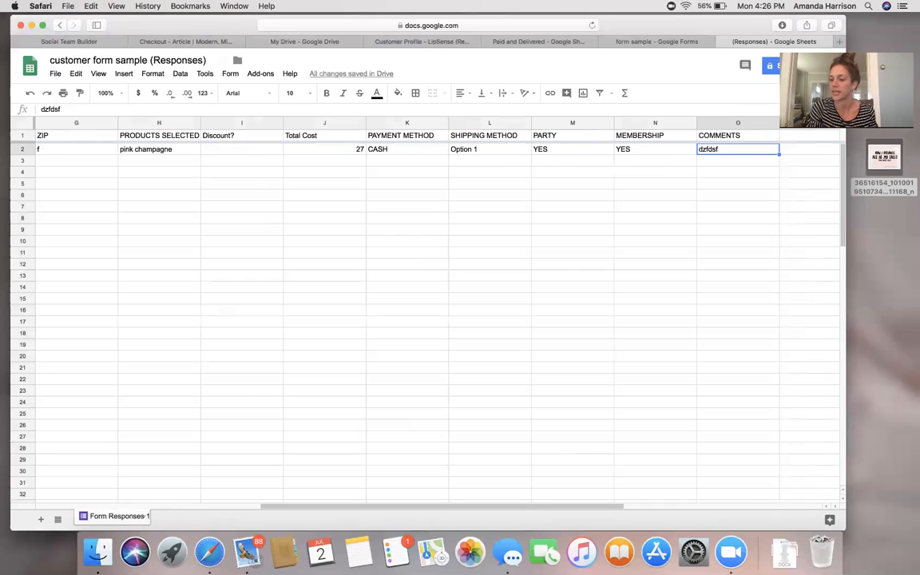
key(Tab)
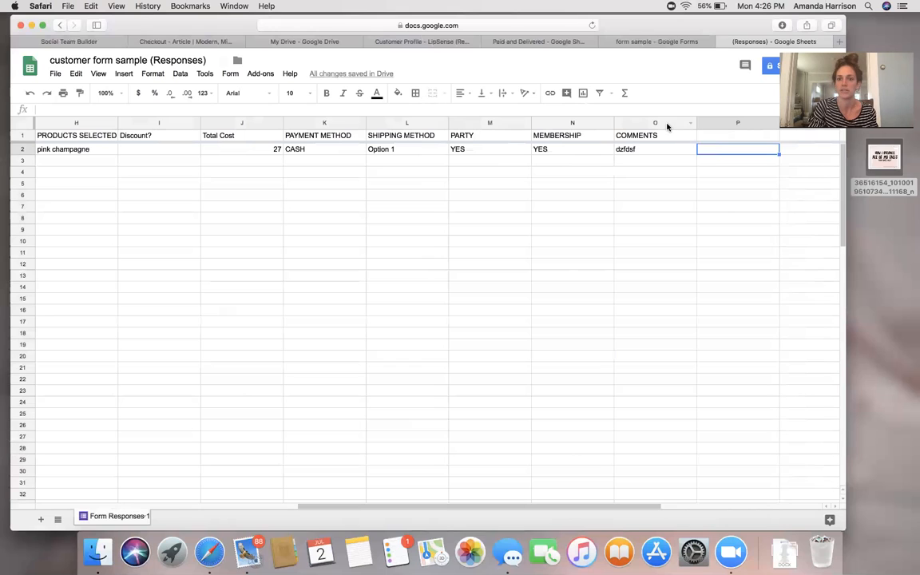
Insert three columns after COMMENTS headed Invoiced, Paid and delivered.
click(668, 124)
right_click(668, 125)
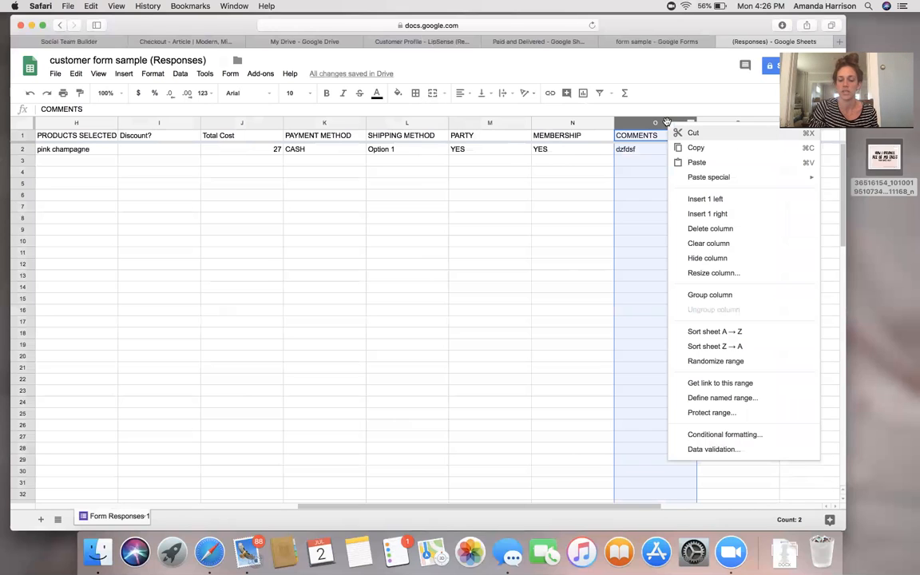
click(708, 214)
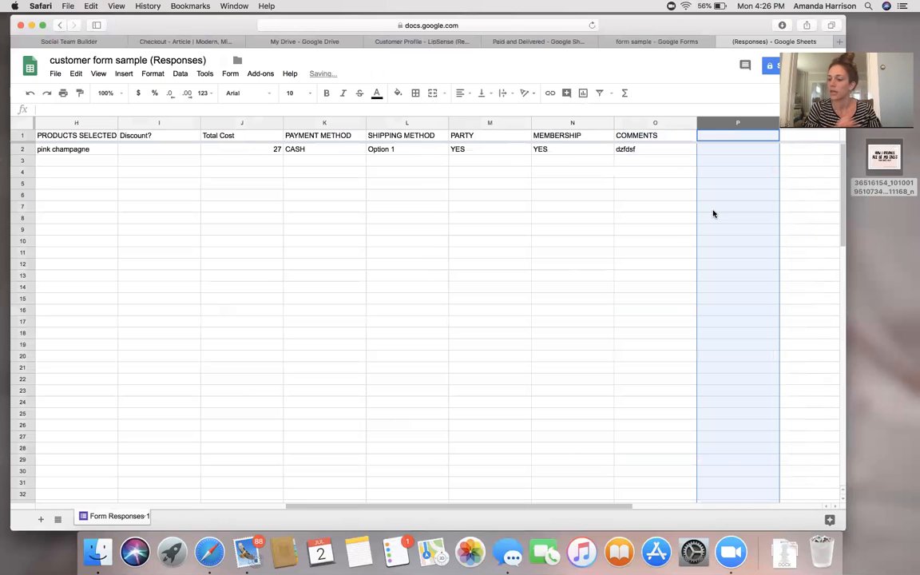
text(Invoiced)
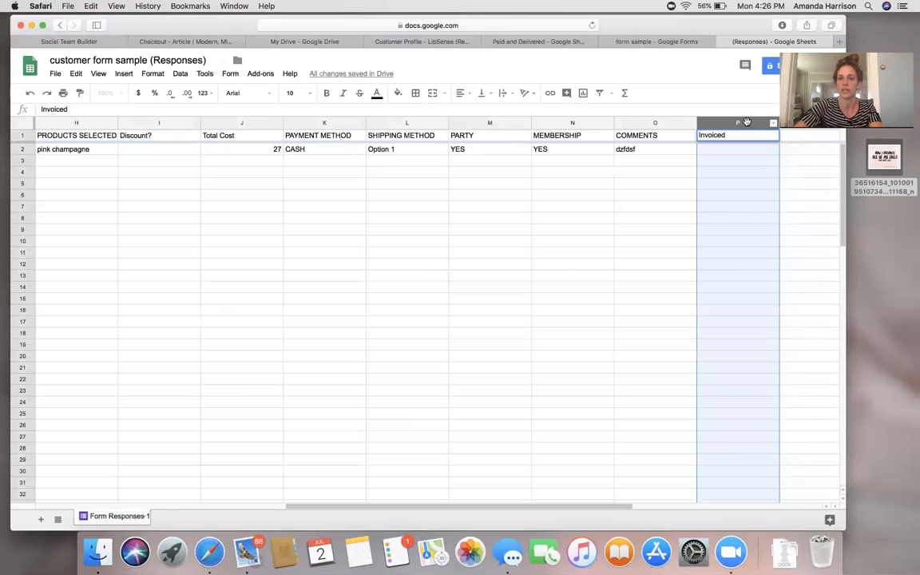
right_click(745, 122)
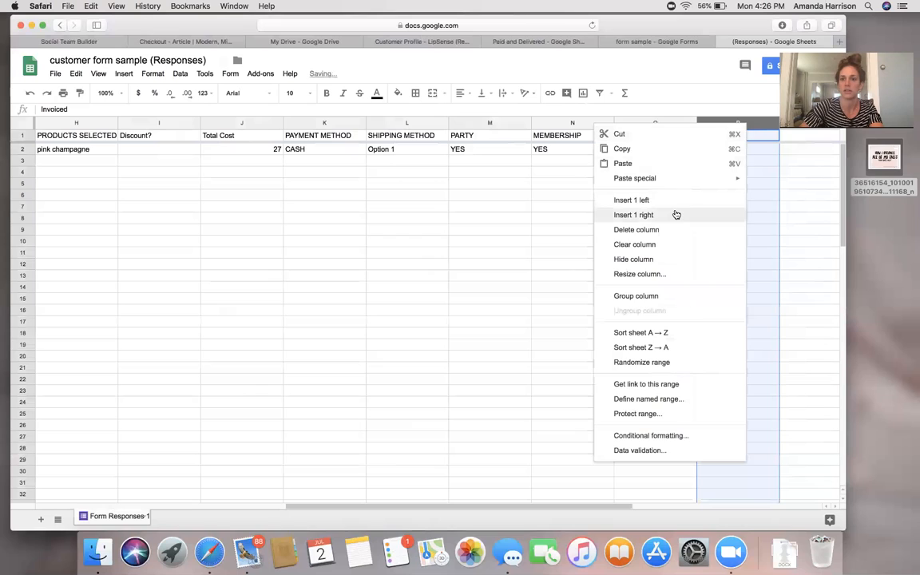
click(634, 215)
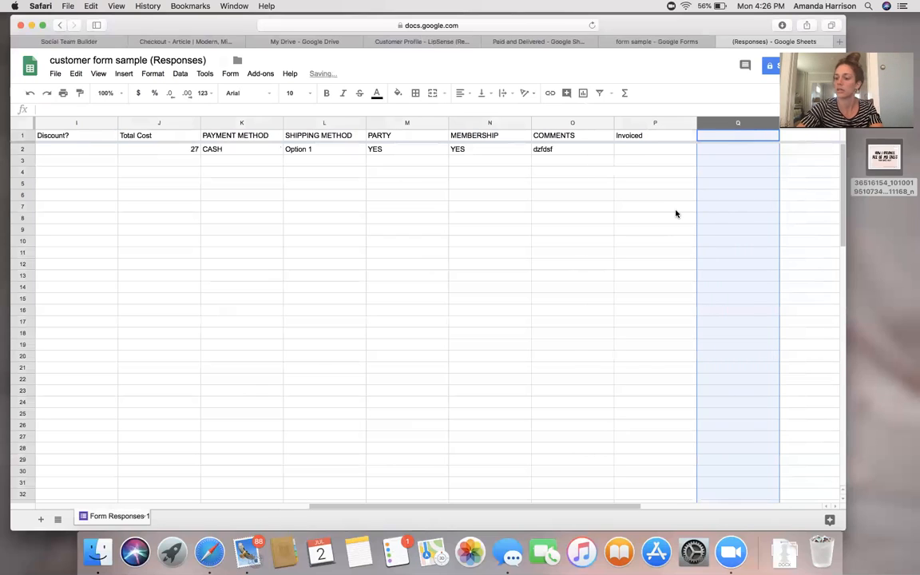
text(Paid)
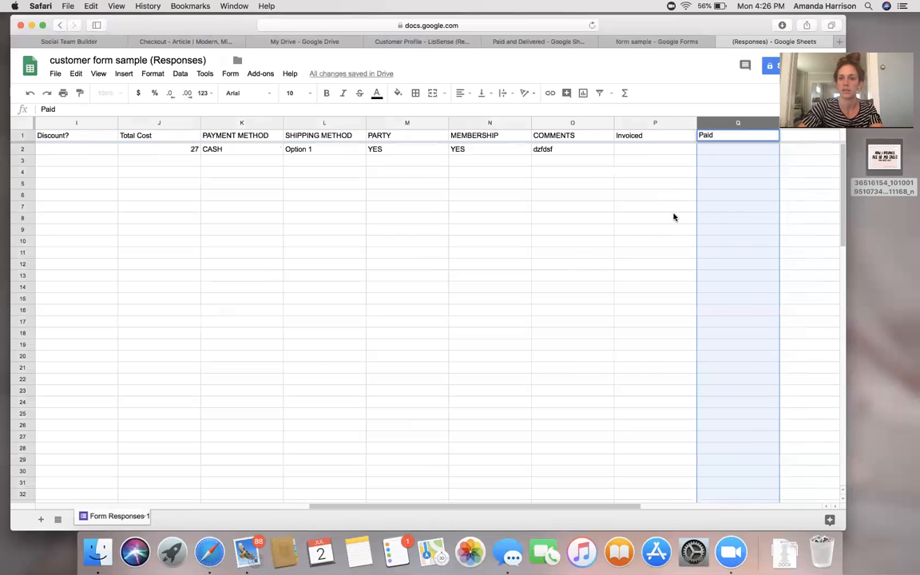
right_click(741, 125)
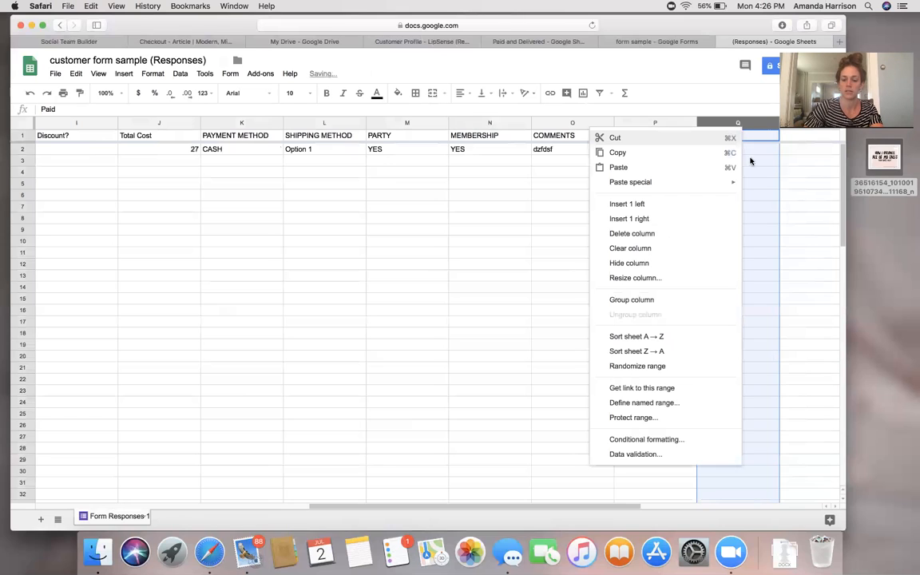
click(652, 225)
text(delivered)
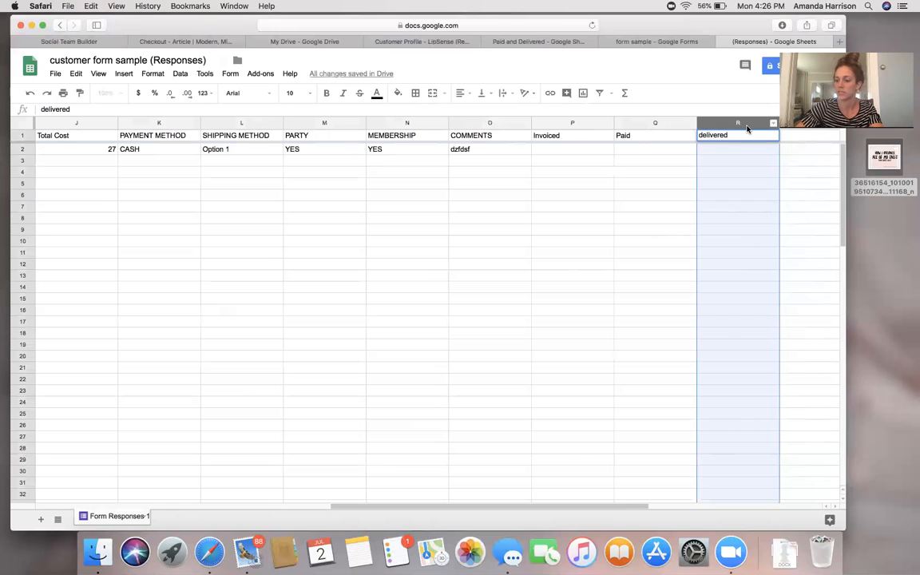
Add three more columns headed loyalty, follow up and return/exhange.
right_click(747, 128)
click(705, 225)
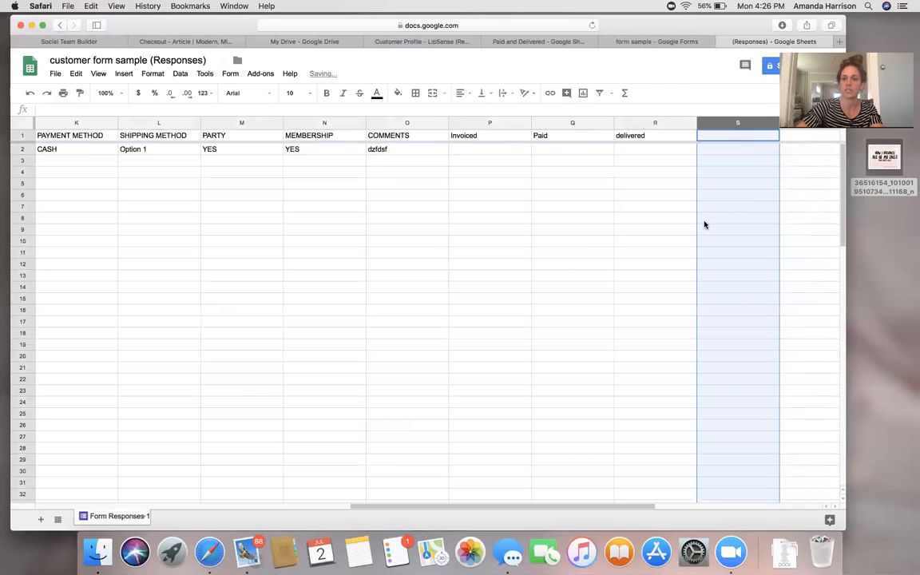
text(loyalty)
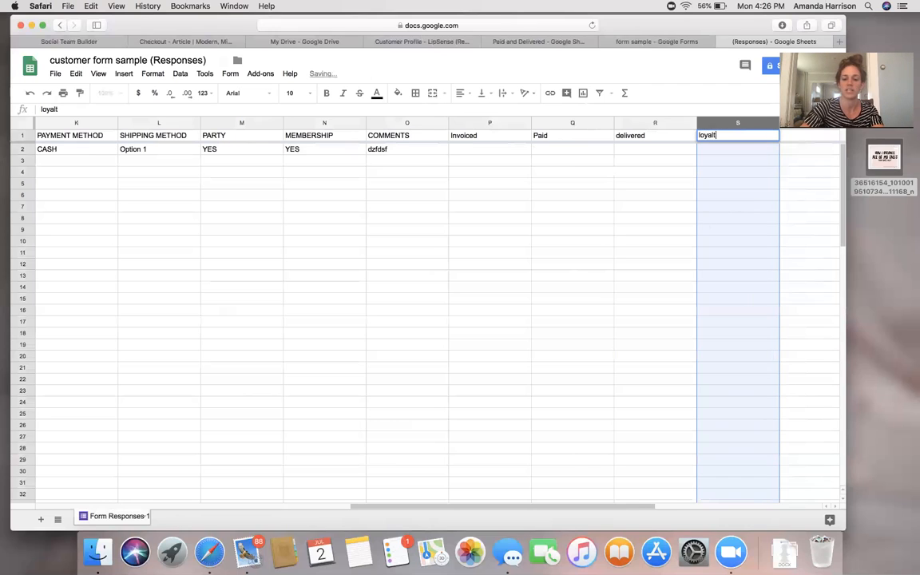
click(752, 127)
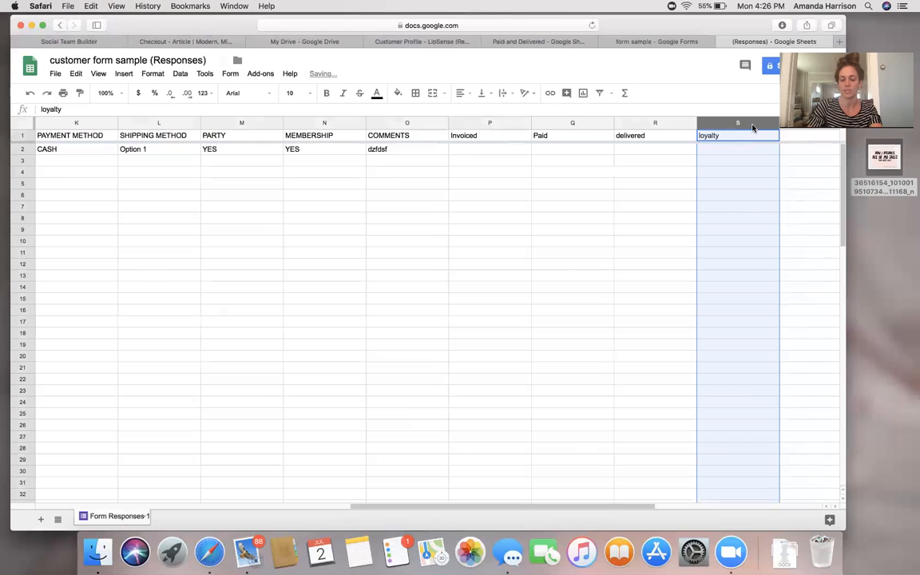
right_click(753, 127)
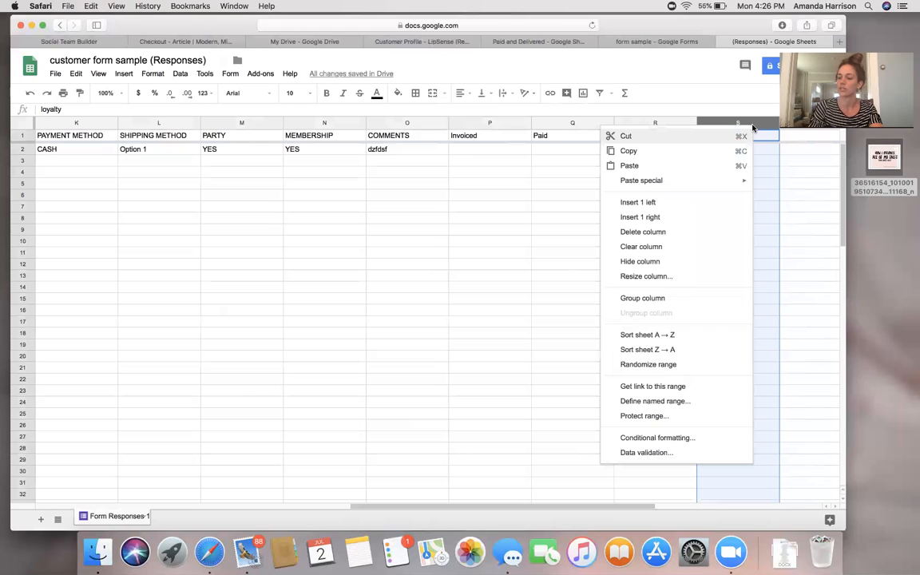
click(685, 221)
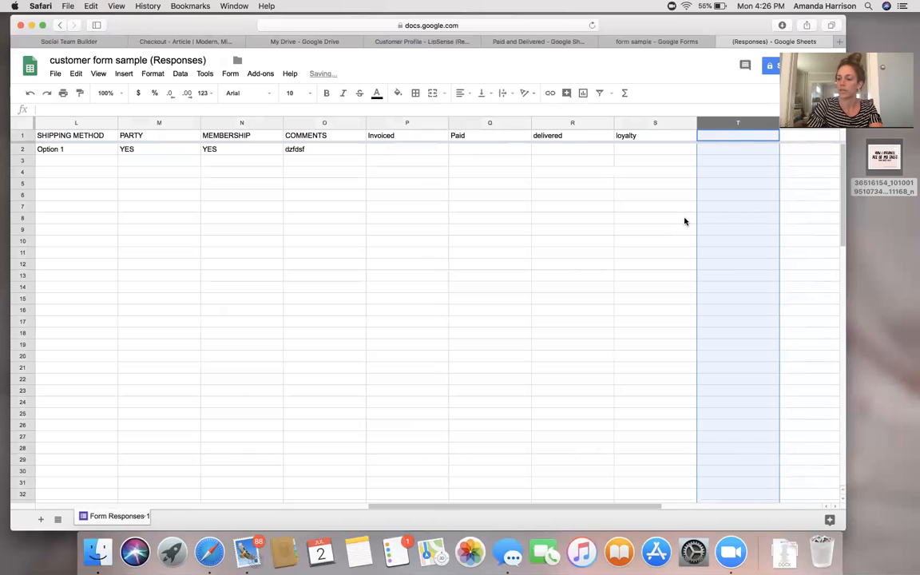
text(followu)
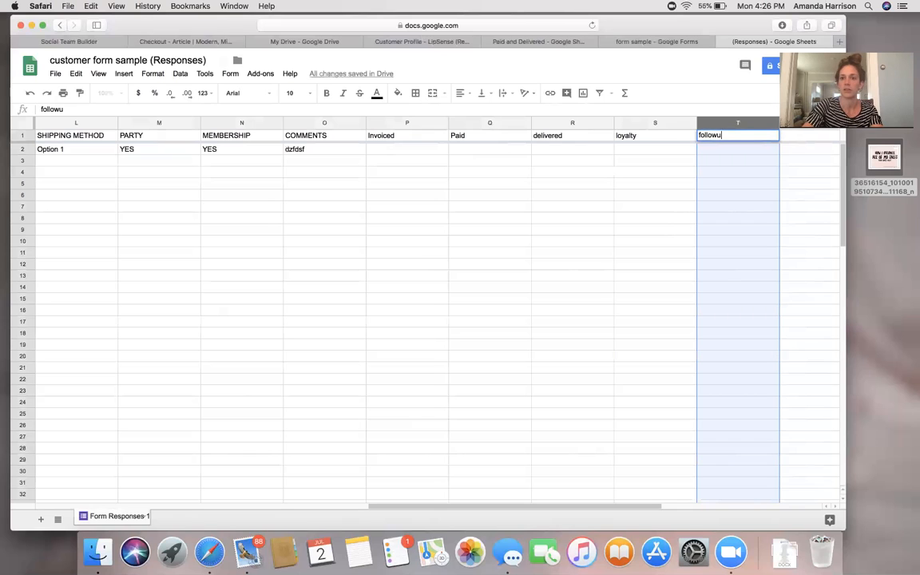
key(BackSpace)
text(up)
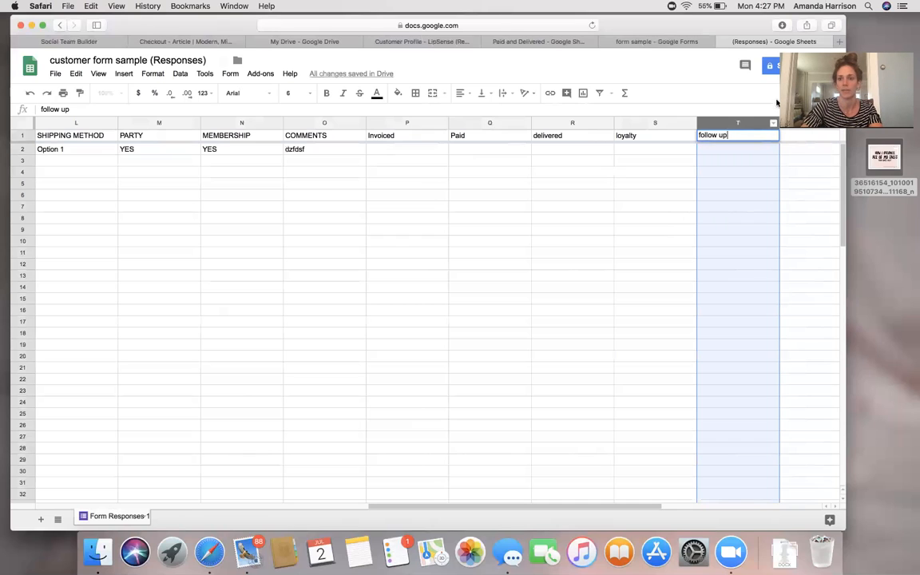
right_click(747, 126)
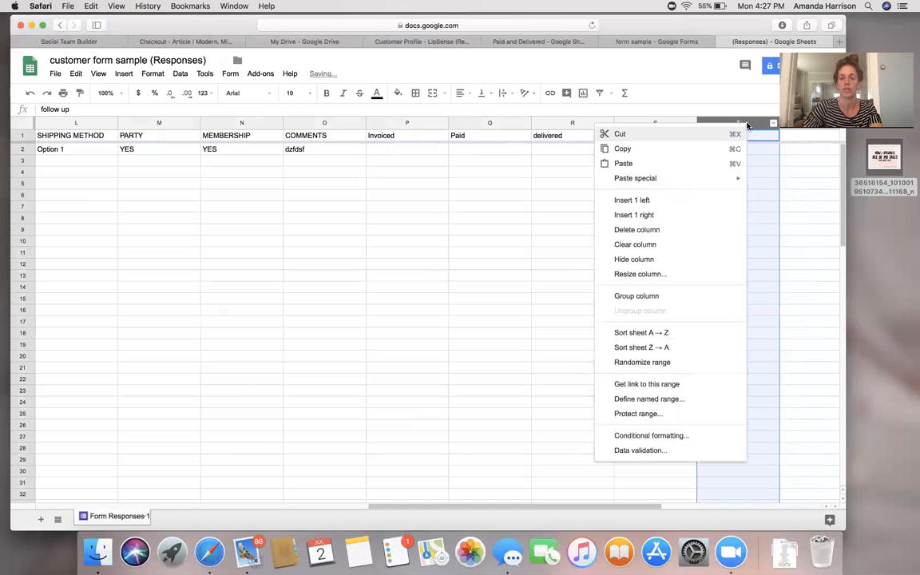
click(662, 216)
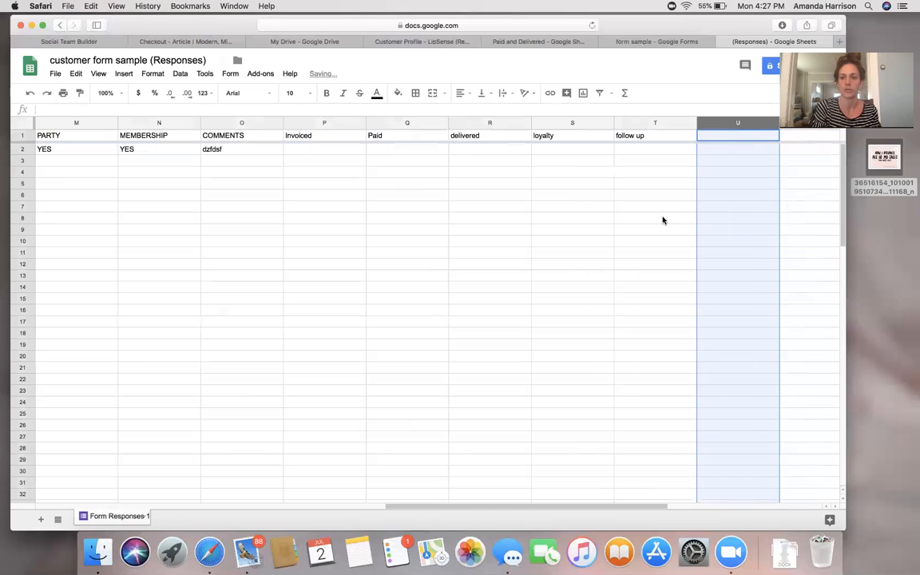
click(744, 140)
text(re)
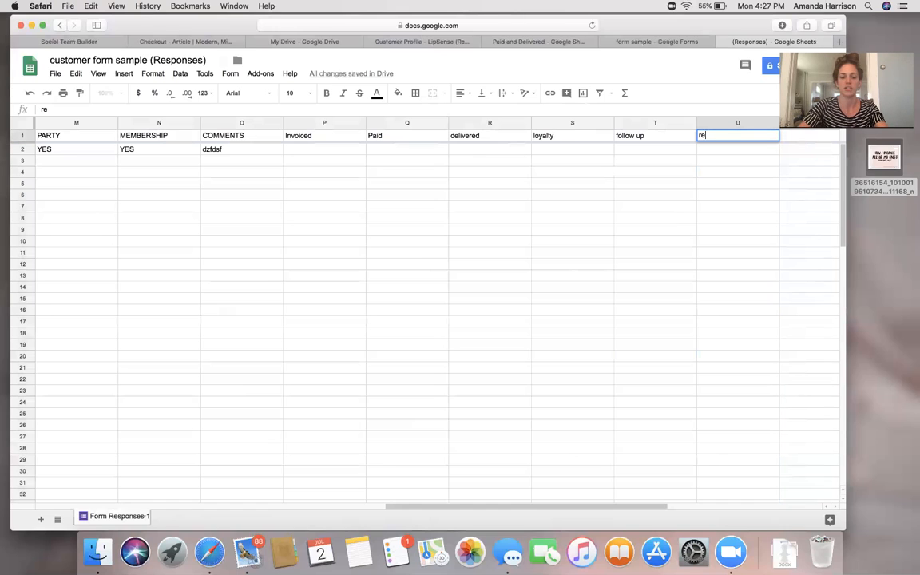
text(turn/exhange)
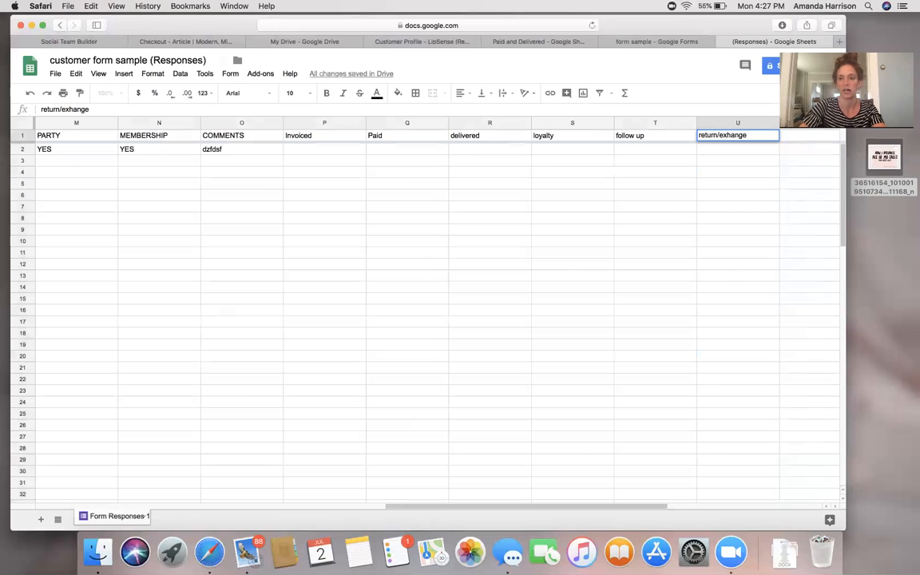
click(728, 124)
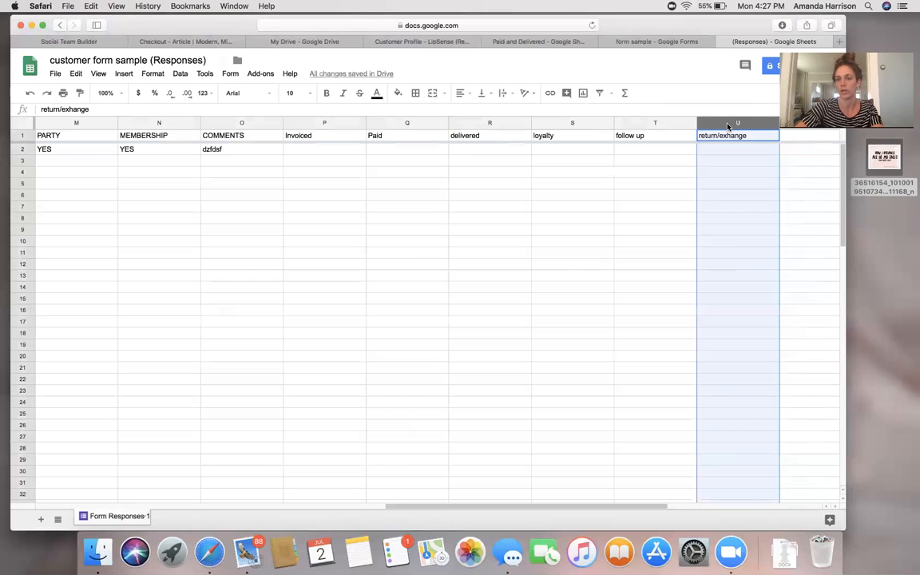
click(334, 150)
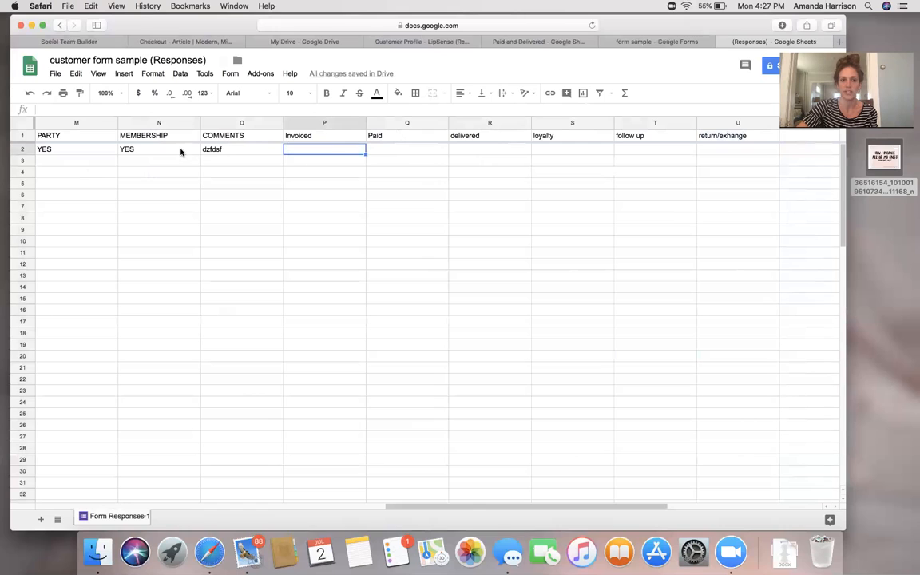
Enter y in P2, Q2 and R2 under Invoiced, Paid and delivered for the test order.
scroll(181, 152, left, 5)
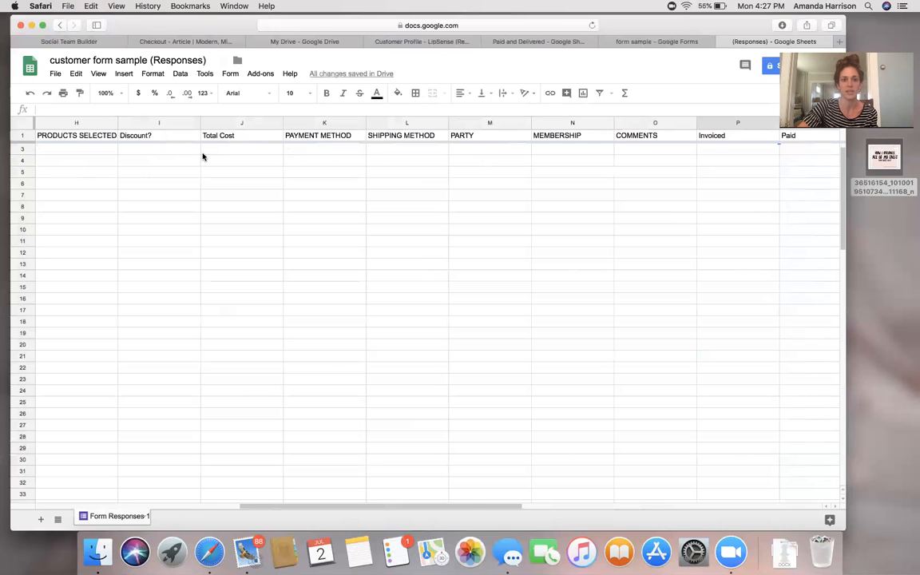
scroll(220, 164, left, 1)
scroll(222, 164, right, 5)
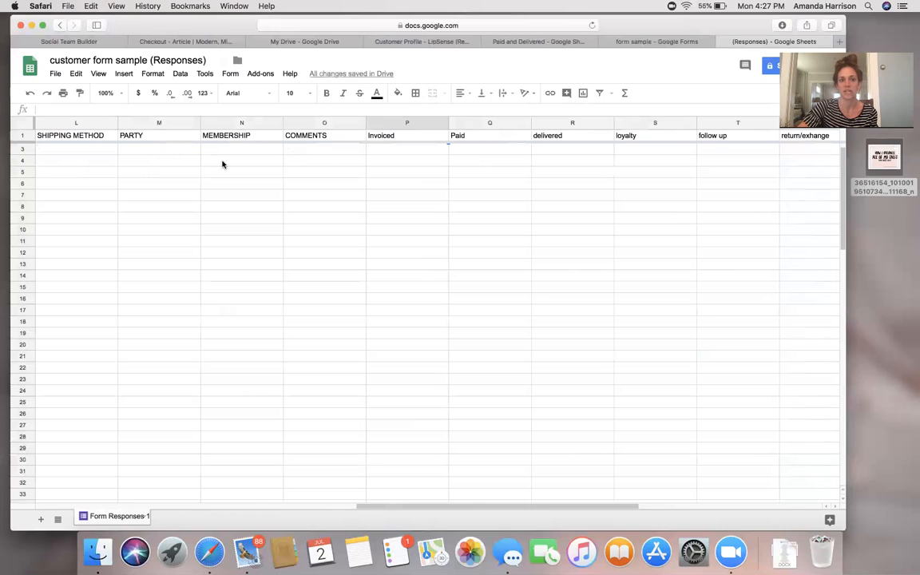
scroll(248, 167, up, 1)
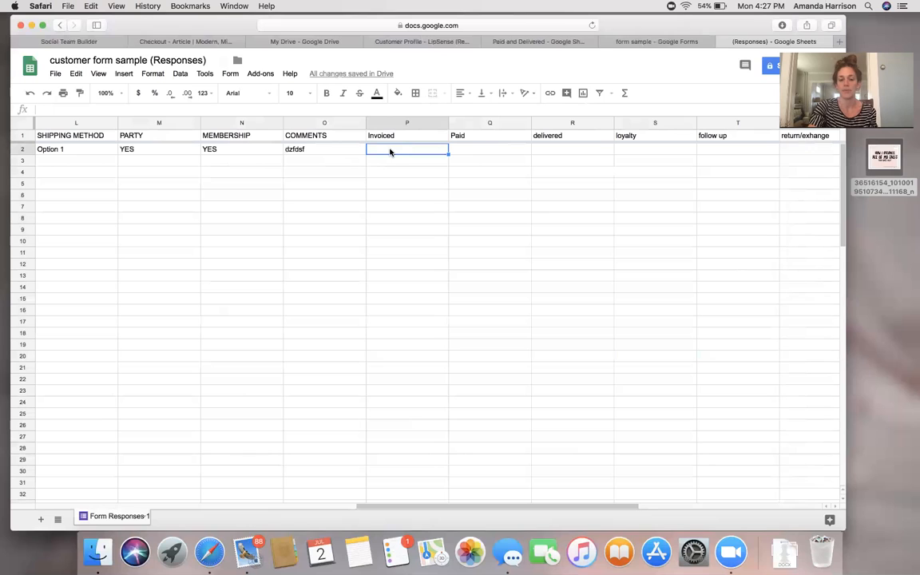
text(y)
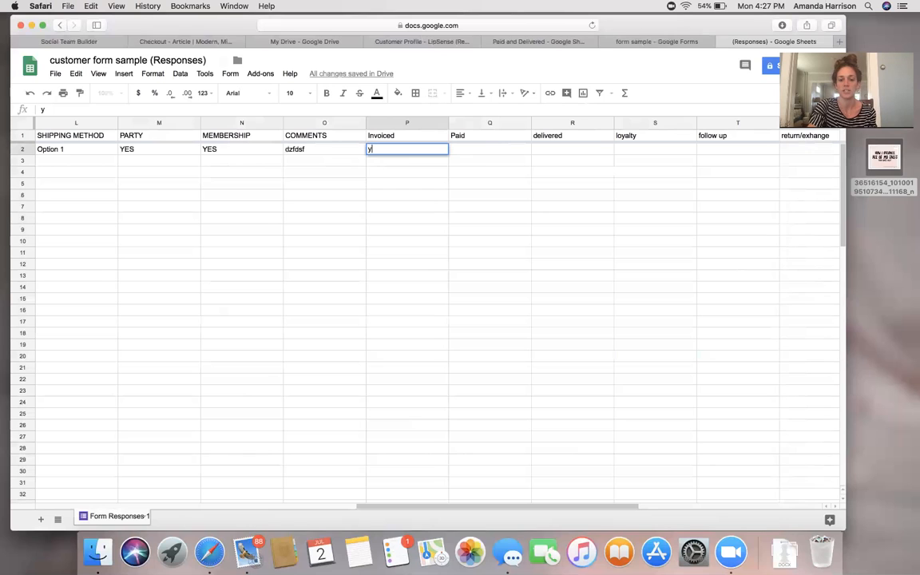
click(485, 152)
text(y)
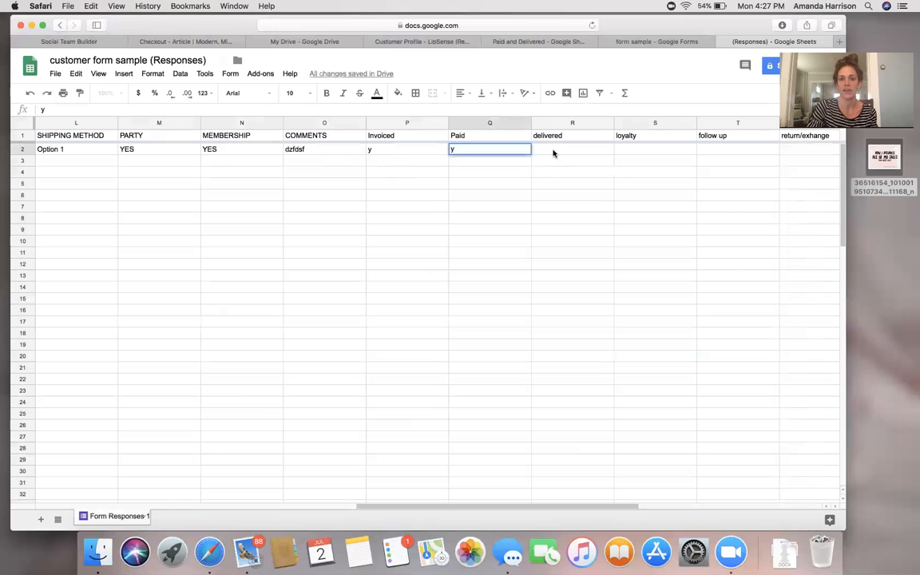
click(554, 153)
text(y)
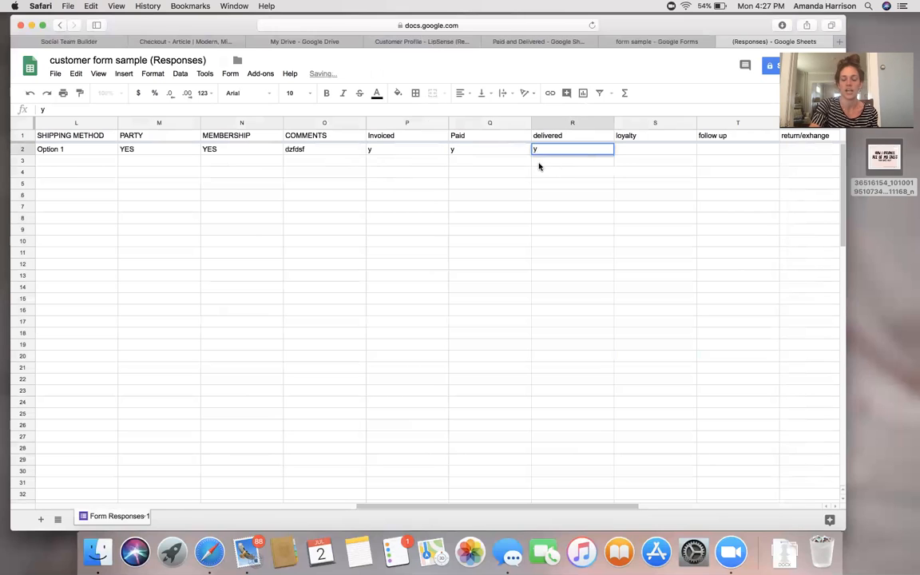
scroll(464, 207, left, 10)
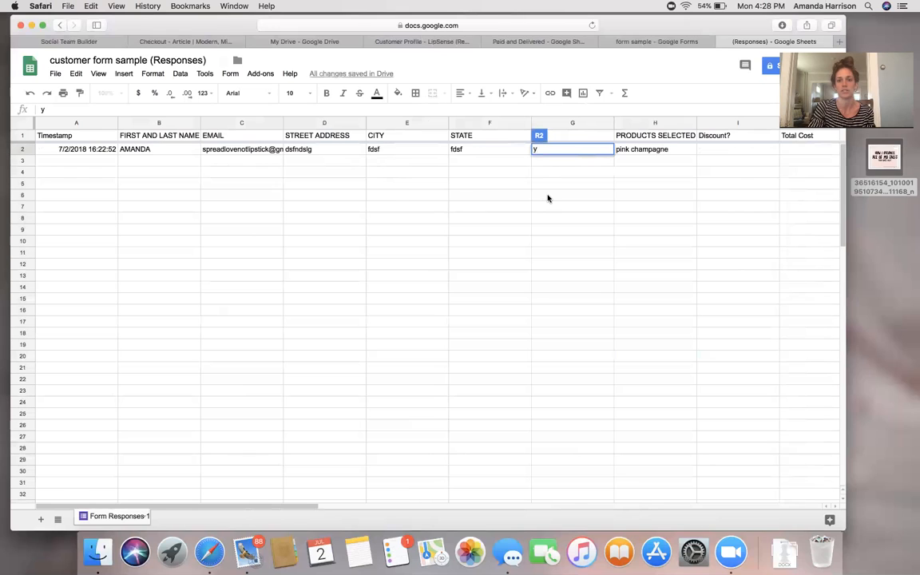
scroll(547, 197, right, 10)
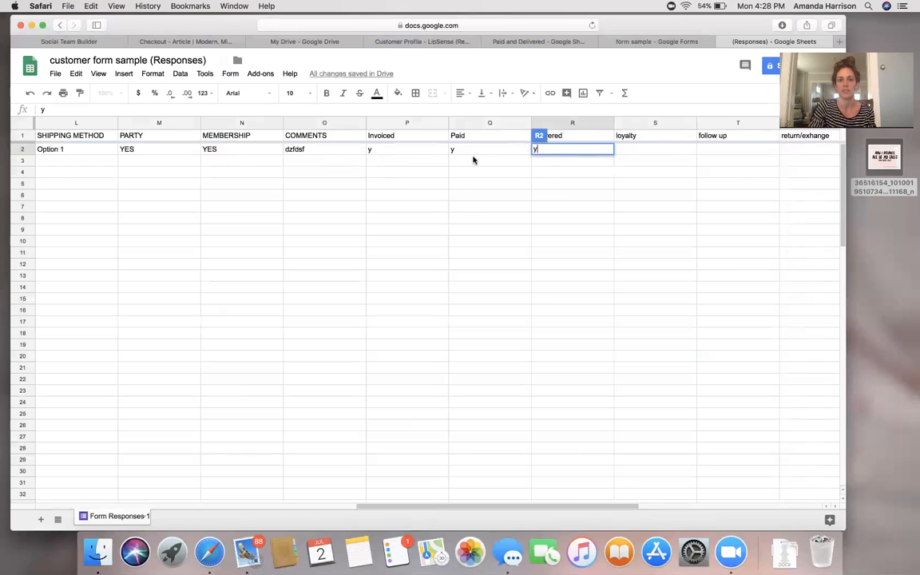
click(470, 151)
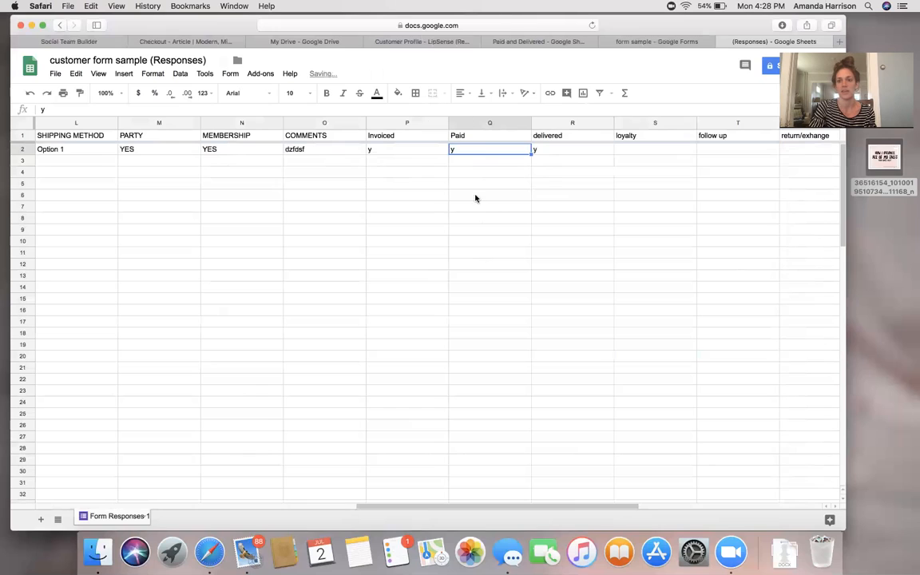
click(580, 223)
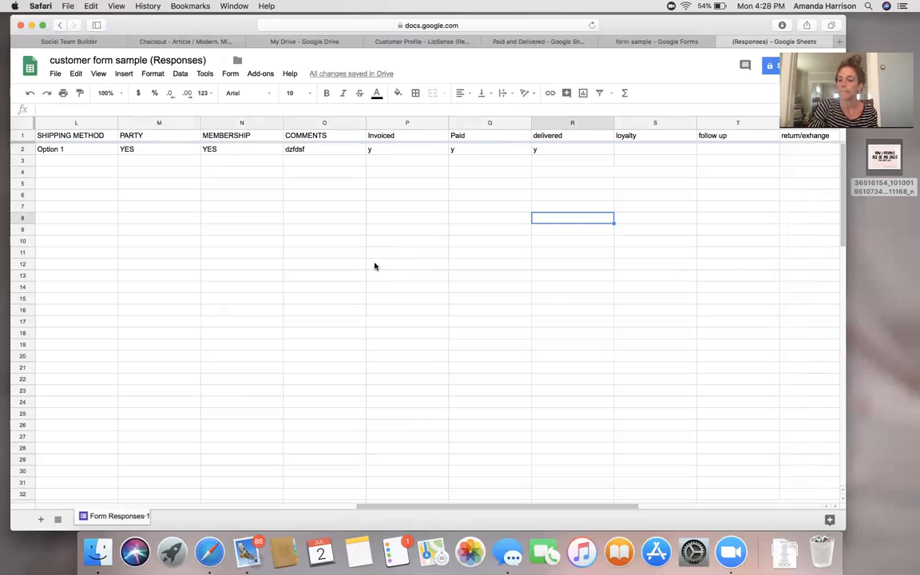
scroll(375, 266, left, 10)
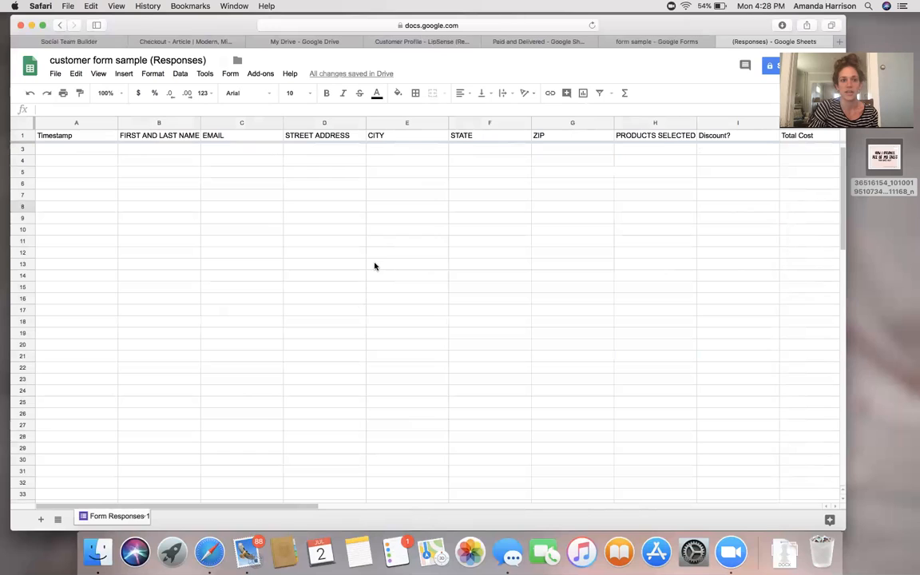
scroll(375, 266, up, 1)
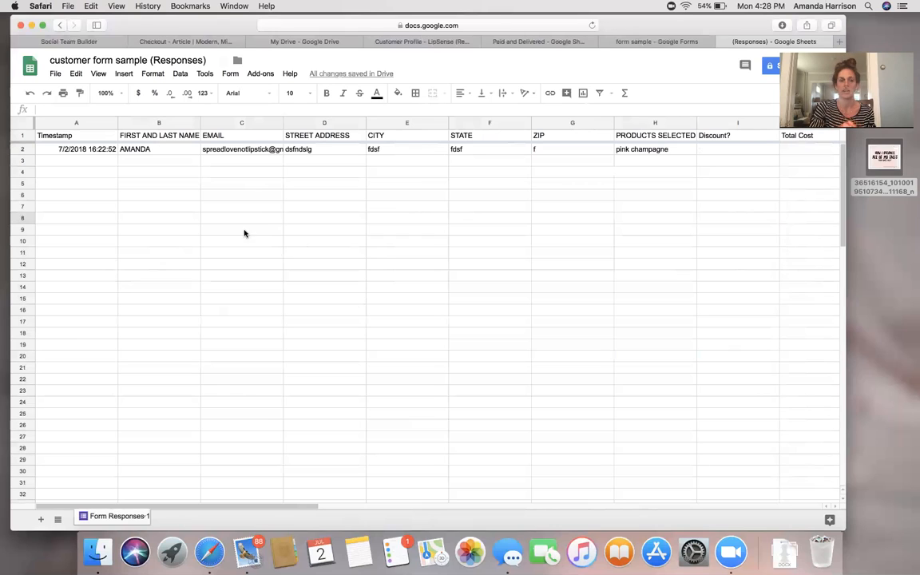
Duplicate the responses spreadsheet under the name 'Paid and delivered' via File > Make a copy.
click(55, 74)
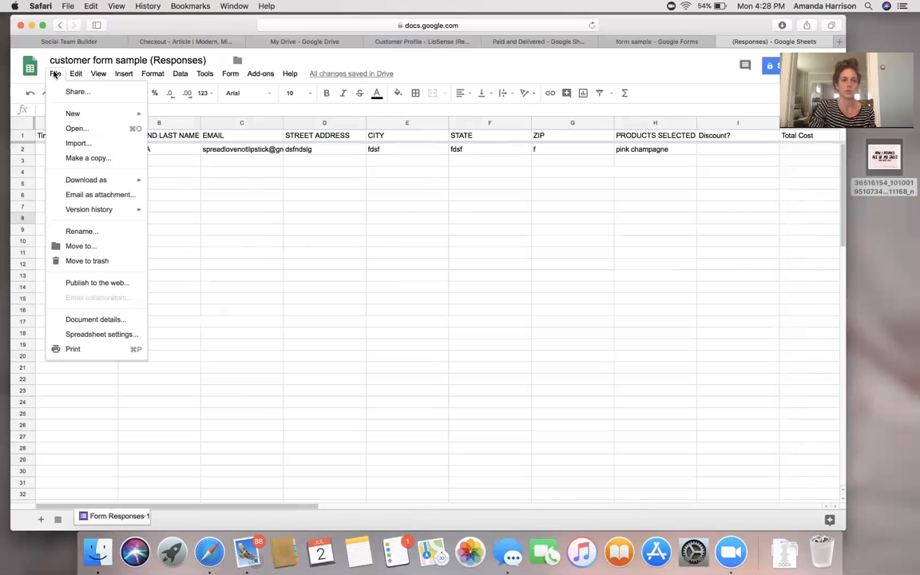
click(81, 157)
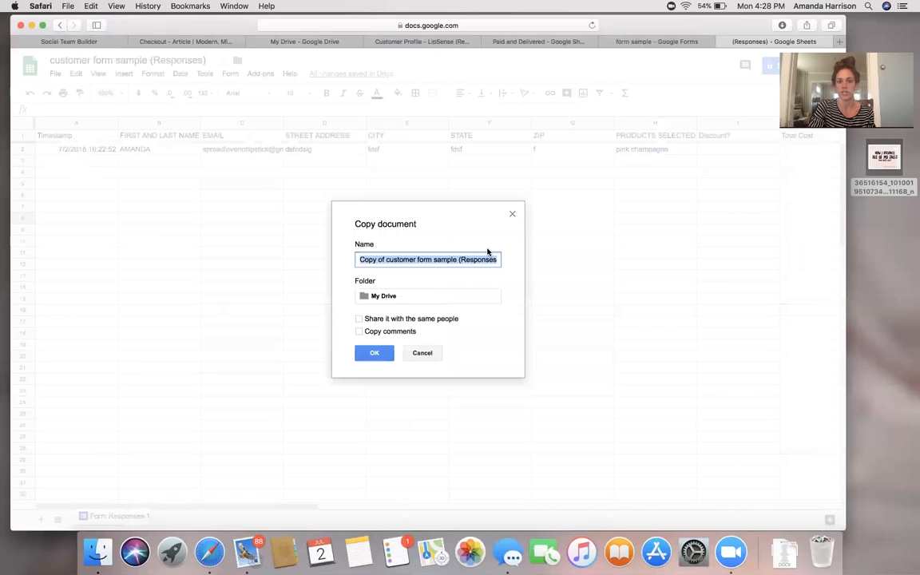
text(Pai)
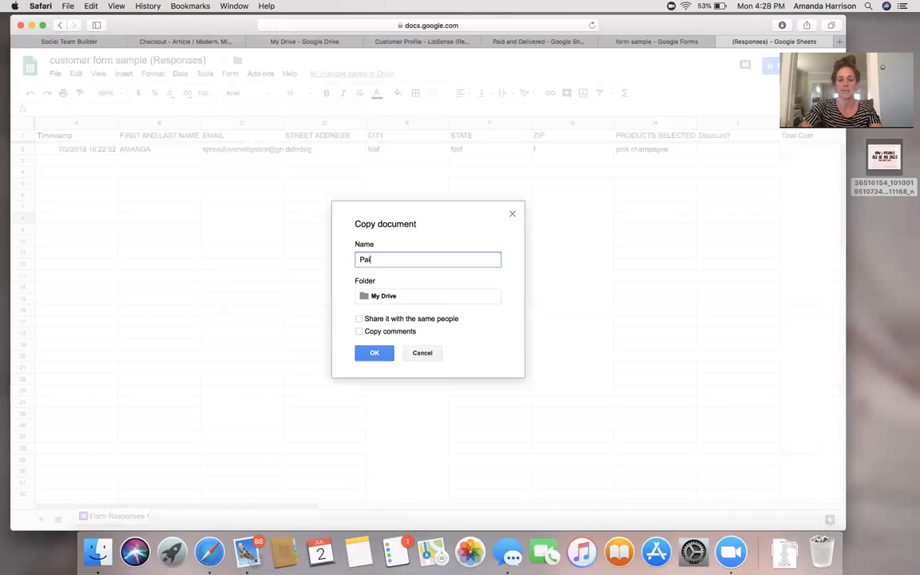
text(d and d)
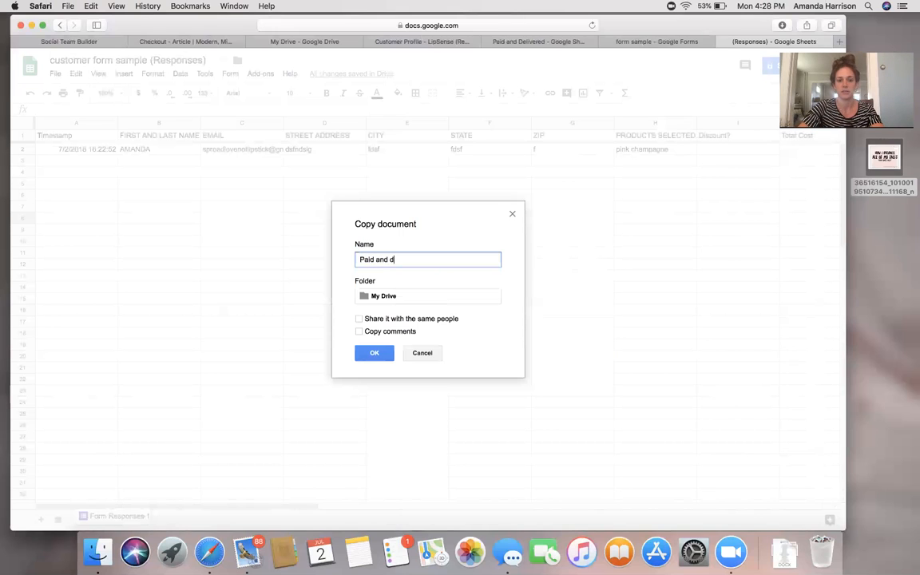
text(elivered)
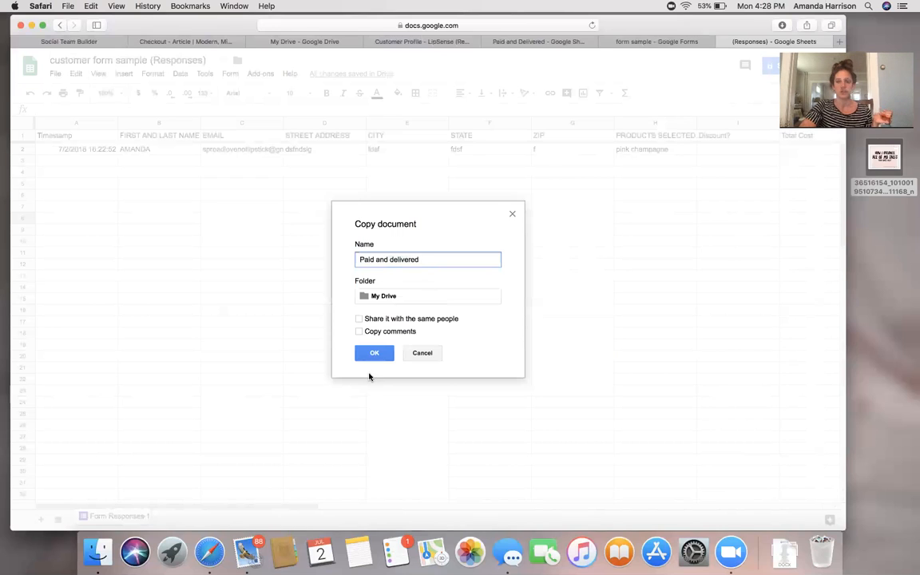
click(376, 353)
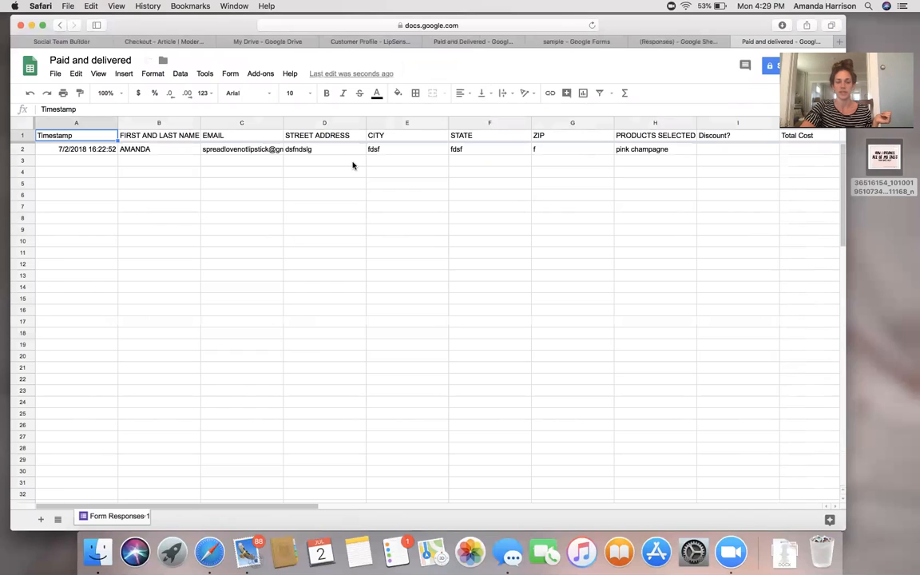
Clear the sample order in row 2 of the copy and check the headers through return/exhange.
click(22, 150)
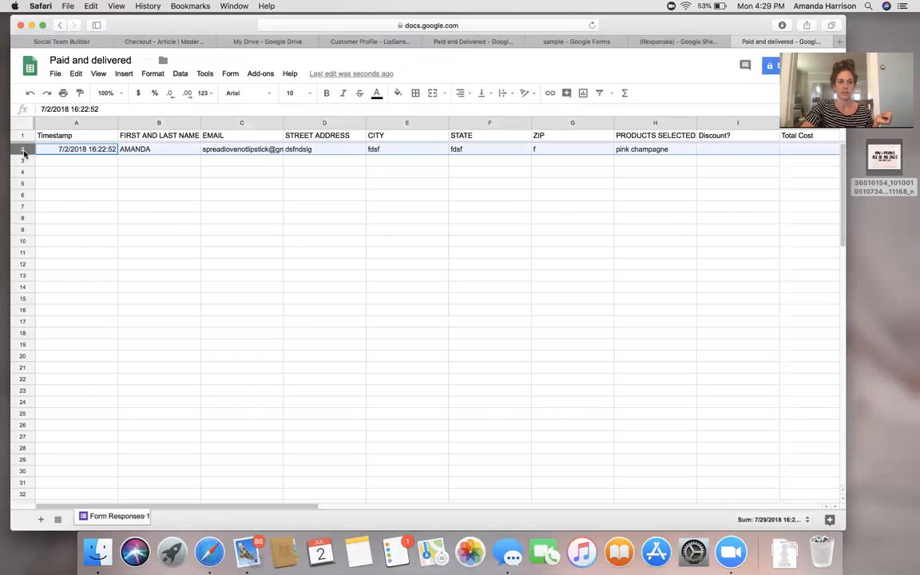
key(Delete)
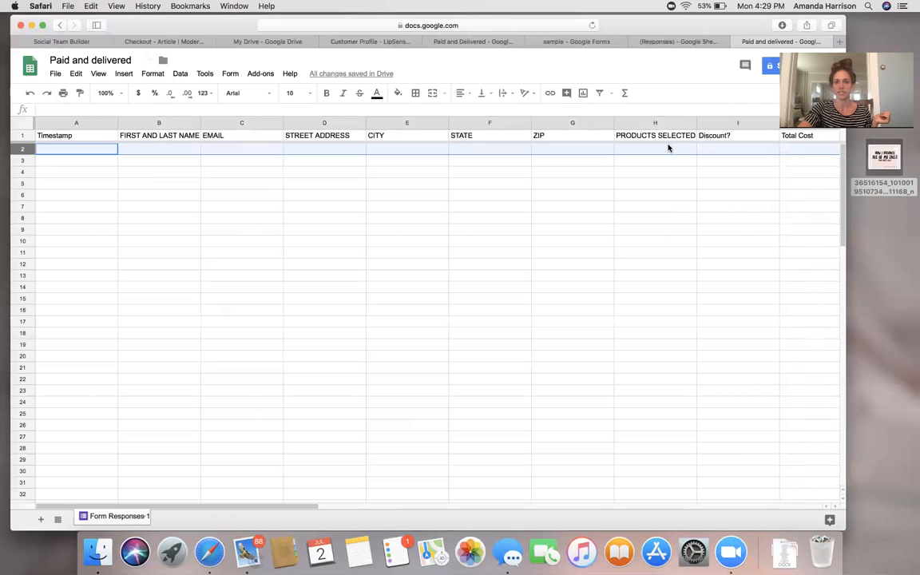
scroll(668, 148, right, 3)
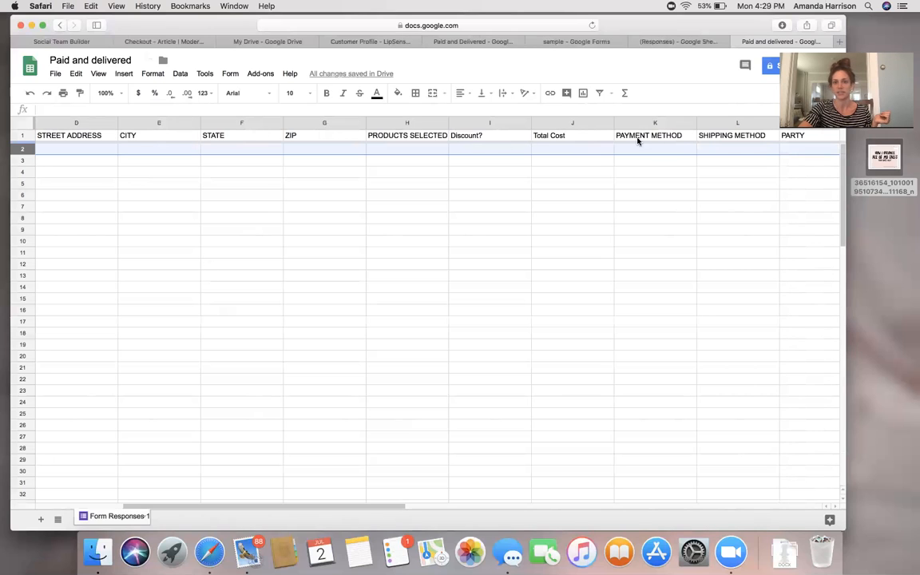
scroll(675, 140, right, 10)
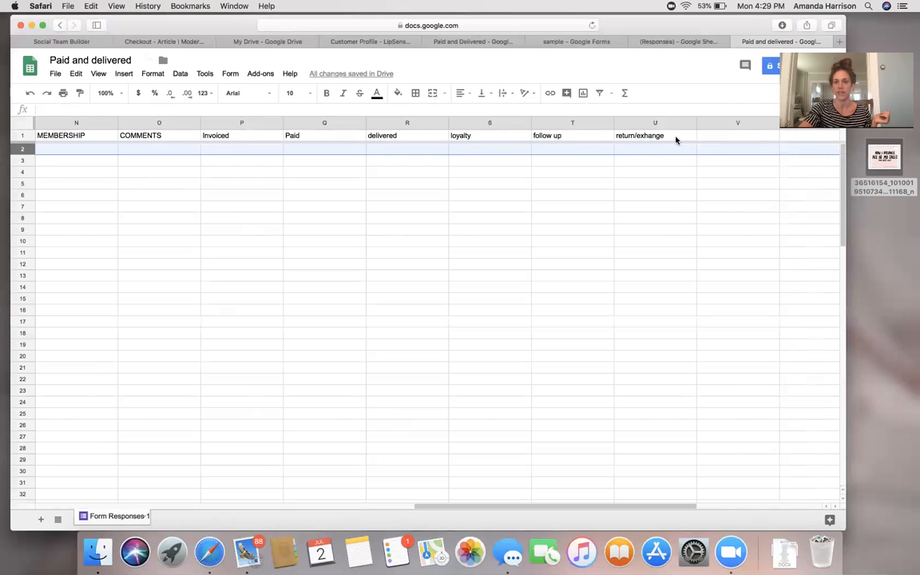
scroll(676, 140, left, 13)
scroll(675, 140, down, 2)
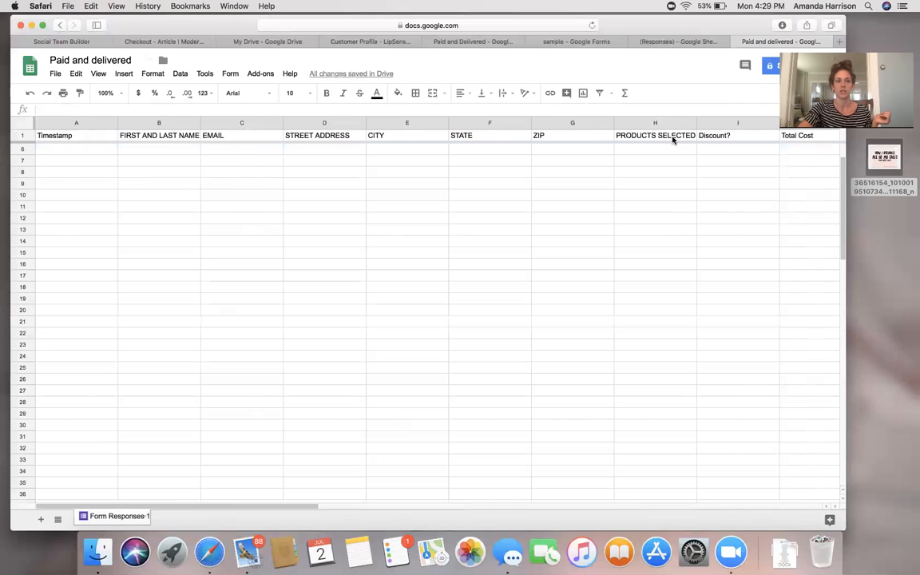
scroll(585, 241, up, 2)
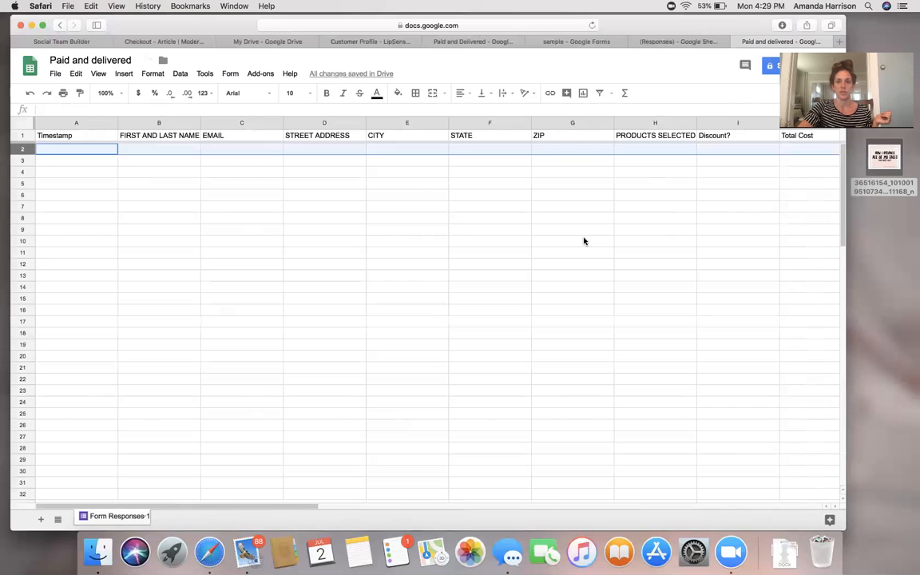
In the responses sheet, enter test values b, g, g, g down column B from B3.
click(661, 47)
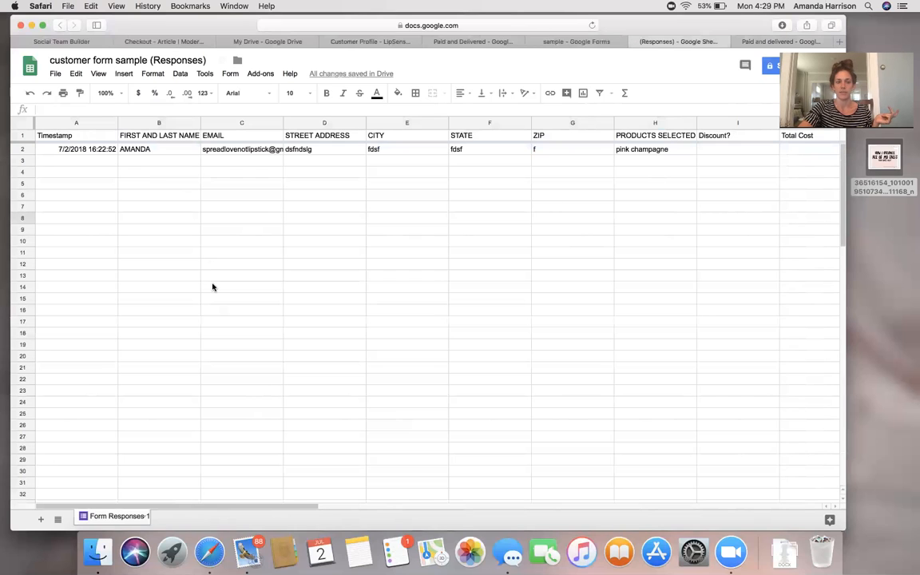
click(157, 163)
text(b)
key(Return)
text(g)
key(Return)
text(g)
key(Return)
text(g)
click(165, 243)
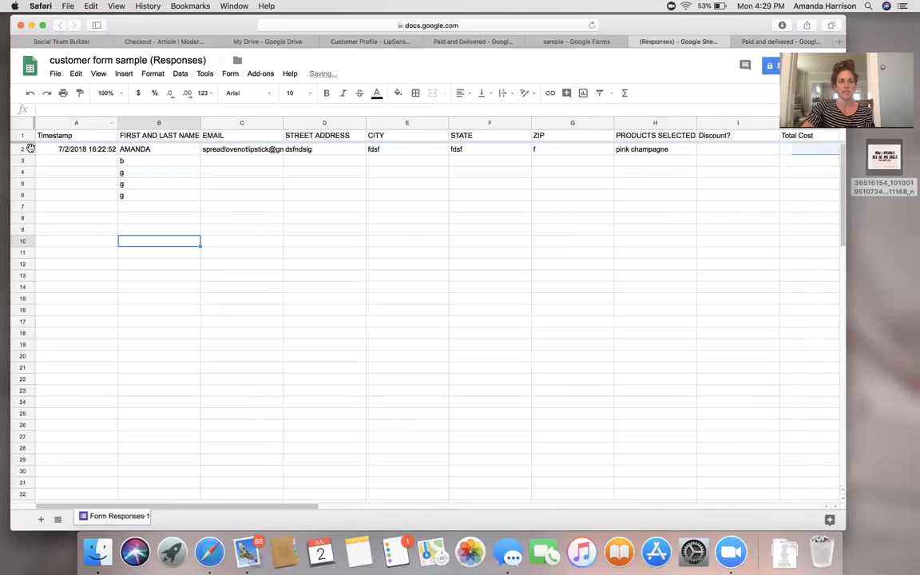
Paste response rows 2–3 into the Paid and delivered sheet.
click(24, 150)
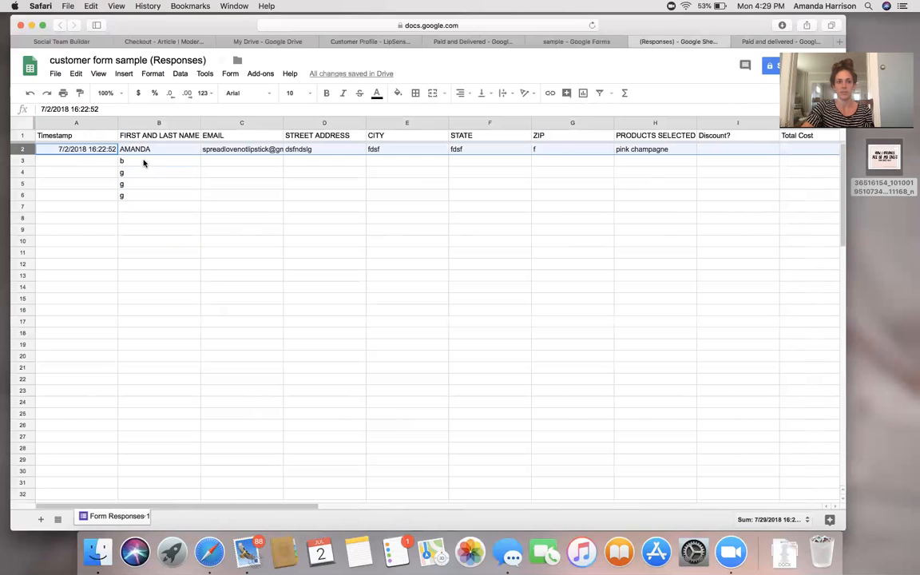
click(143, 162)
click(24, 150)
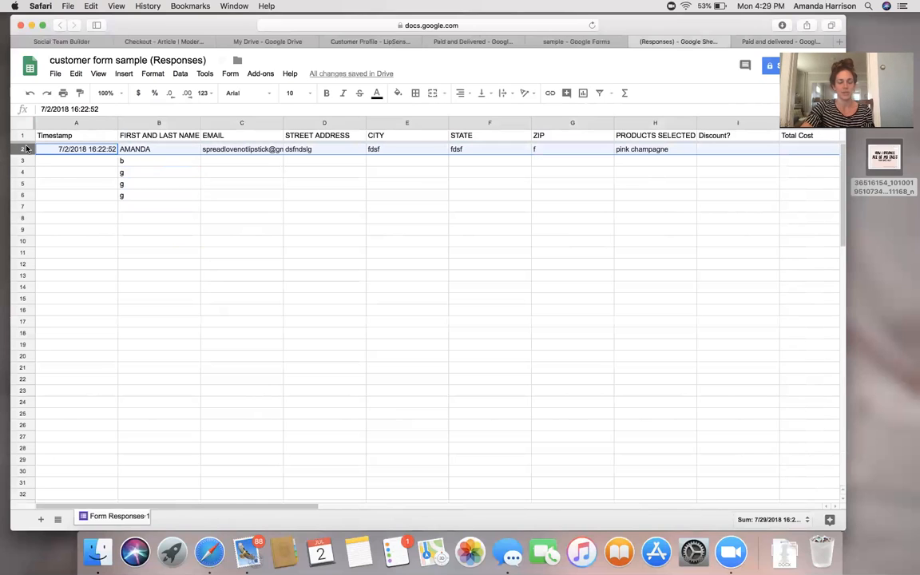
shift+click(27, 157)
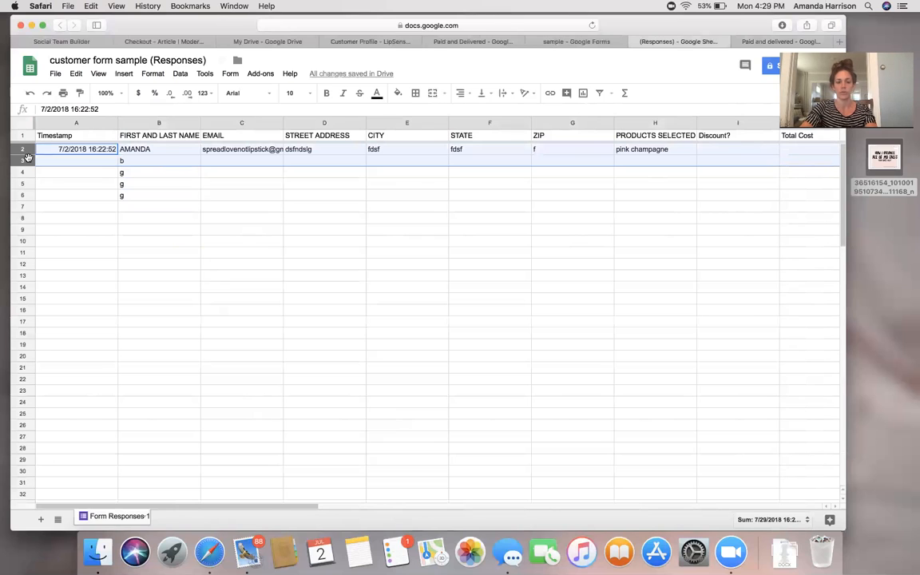
click(767, 41)
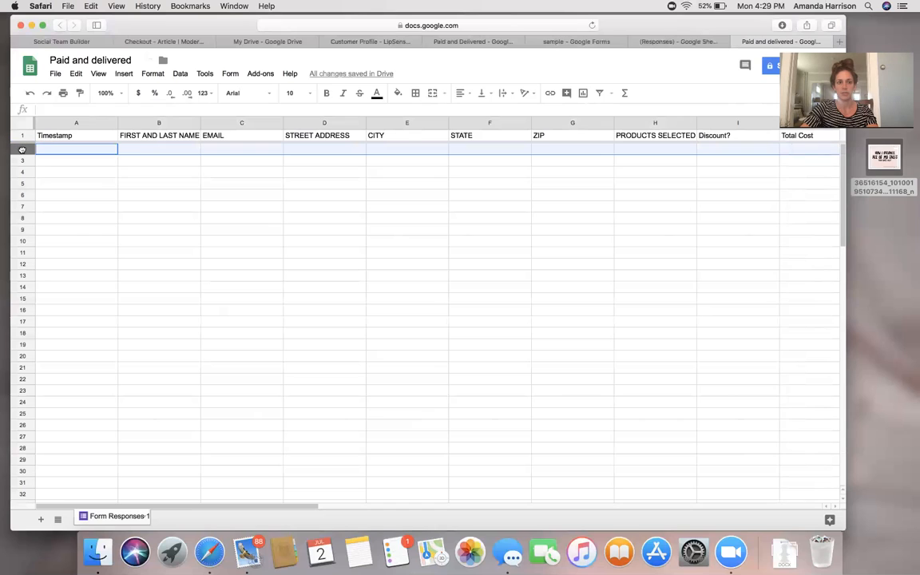
key(cmd+v)
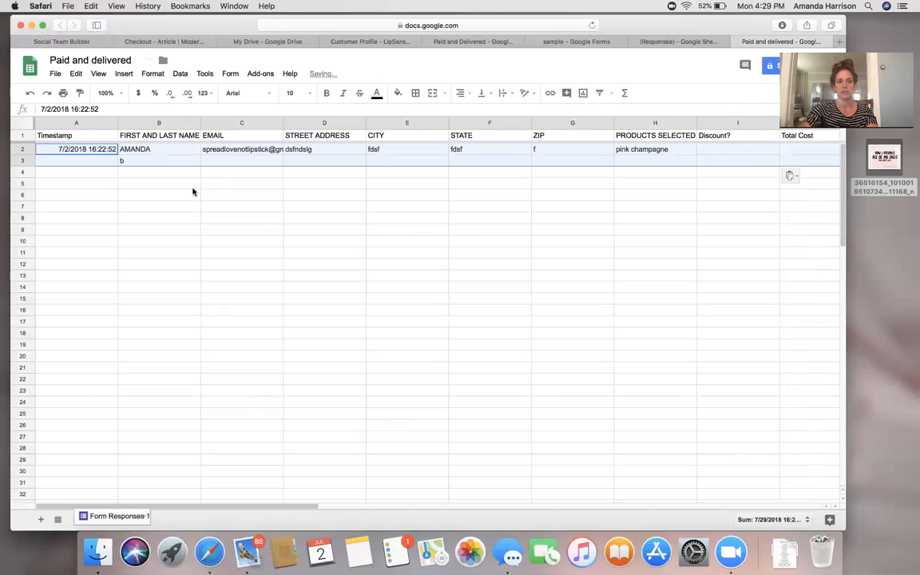
Delete rows 2–3 from the responses sheet and reselect row 2 in Paid and delivered.
click(675, 42)
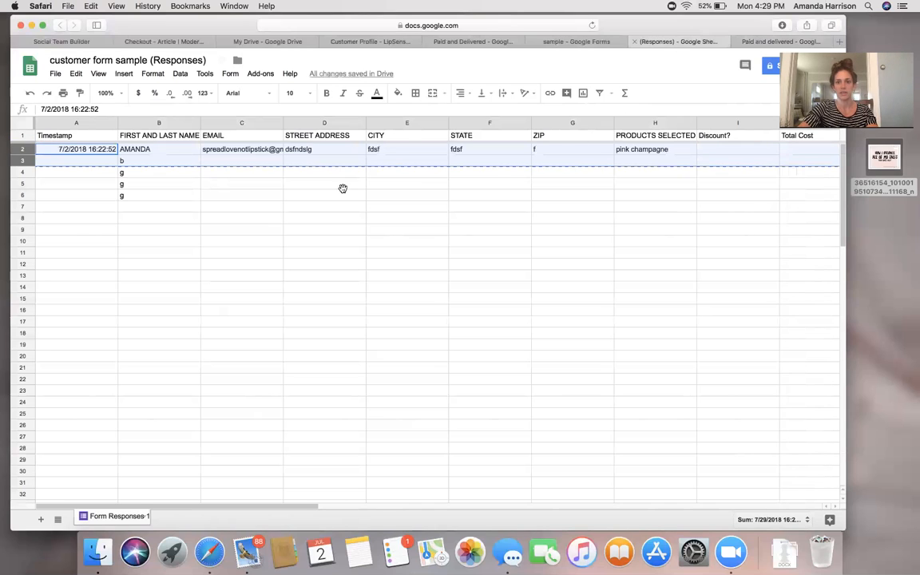
right_click(23, 151)
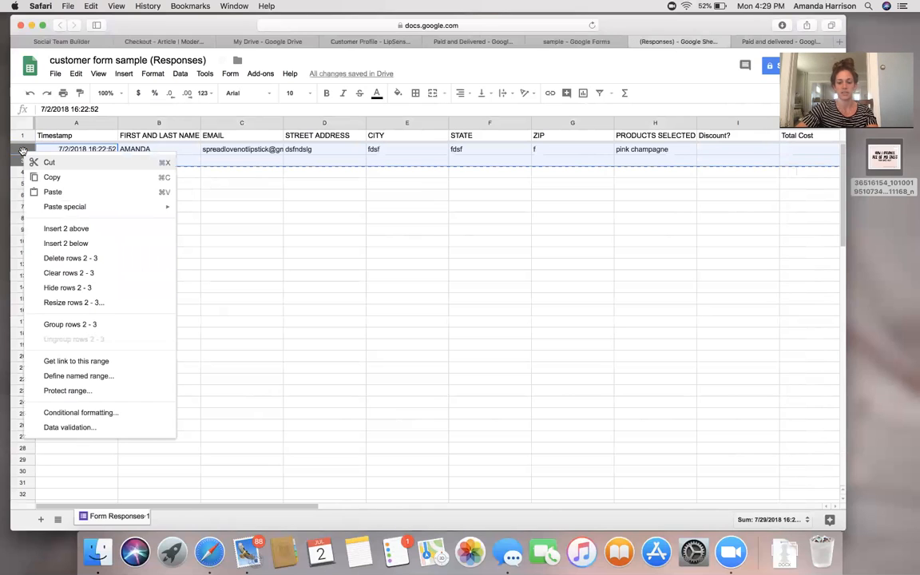
click(281, 241)
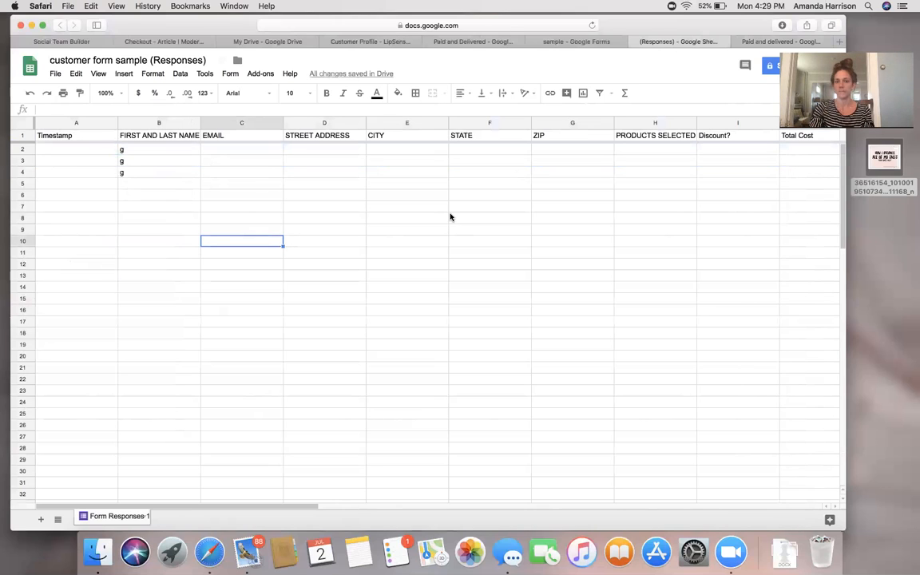
click(763, 41)
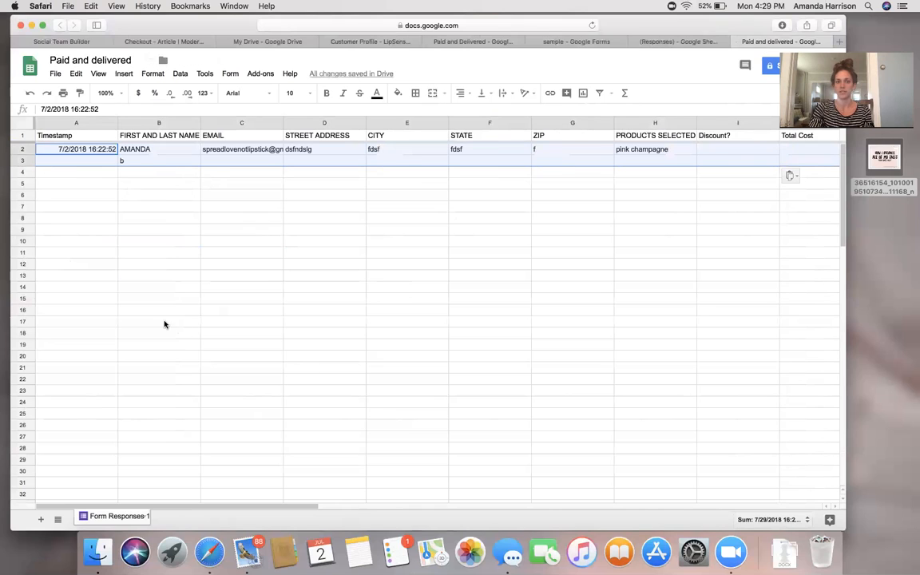
click(286, 242)
click(148, 150)
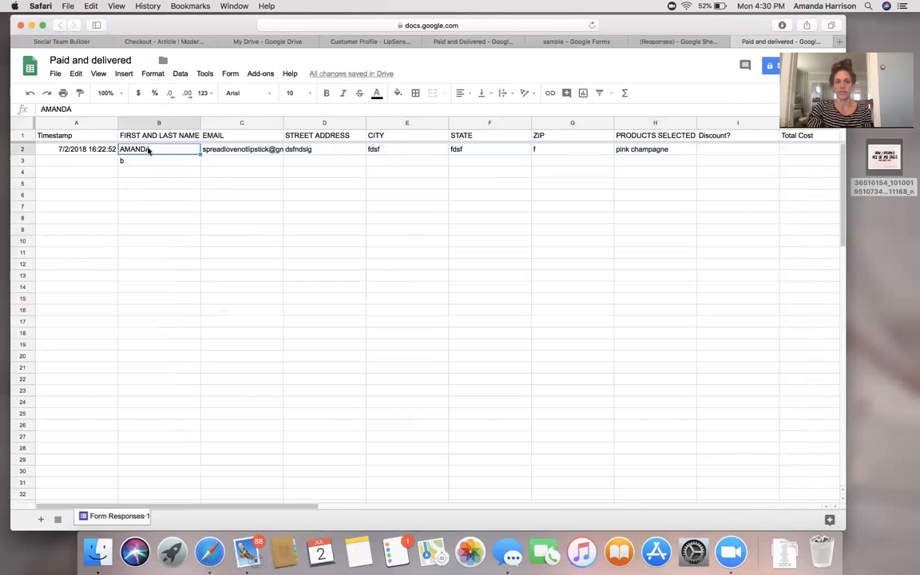
click(23, 151)
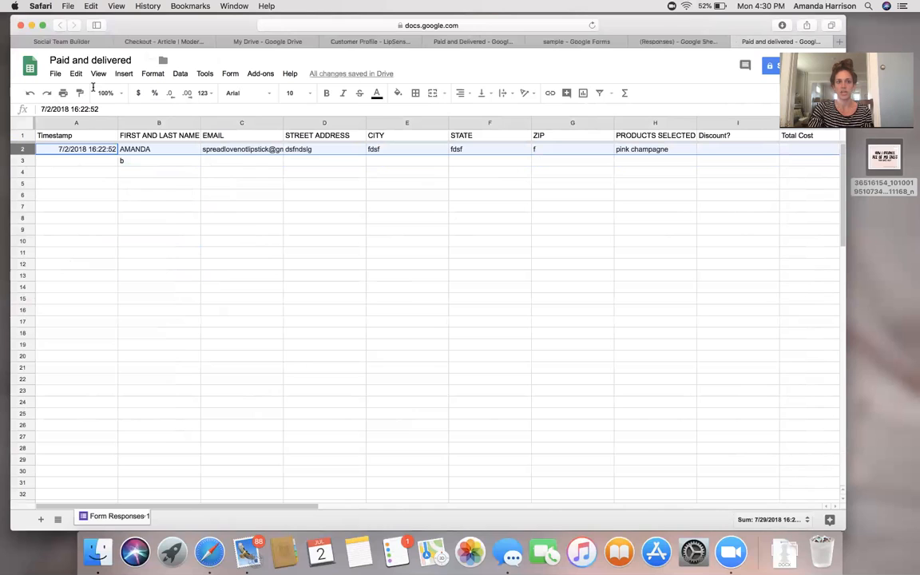
click(53, 74)
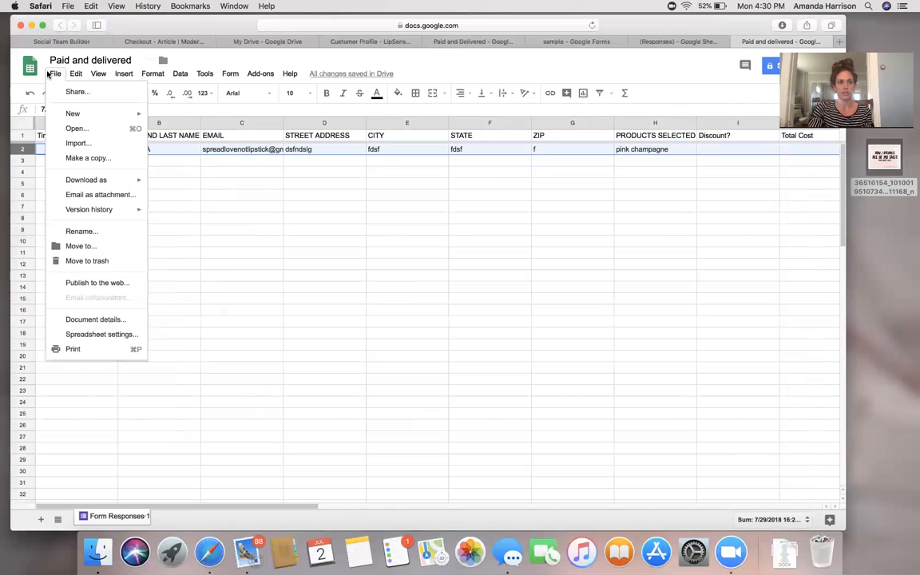
mouse_move(76, 74)
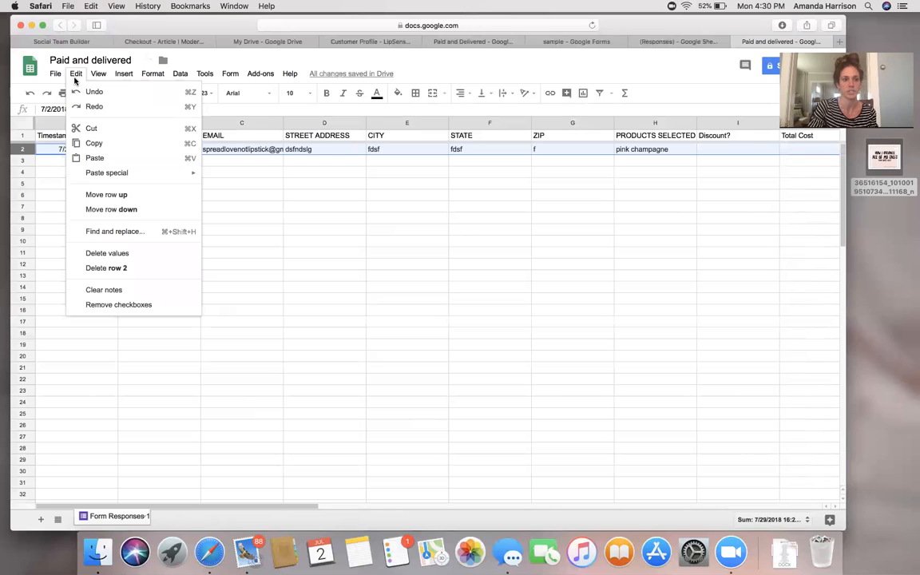
click(291, 328)
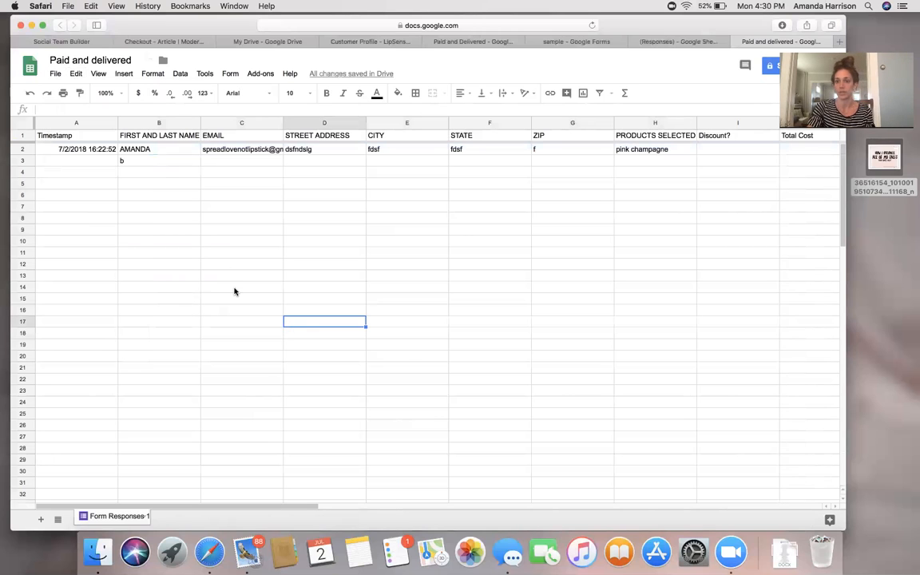
click(78, 74)
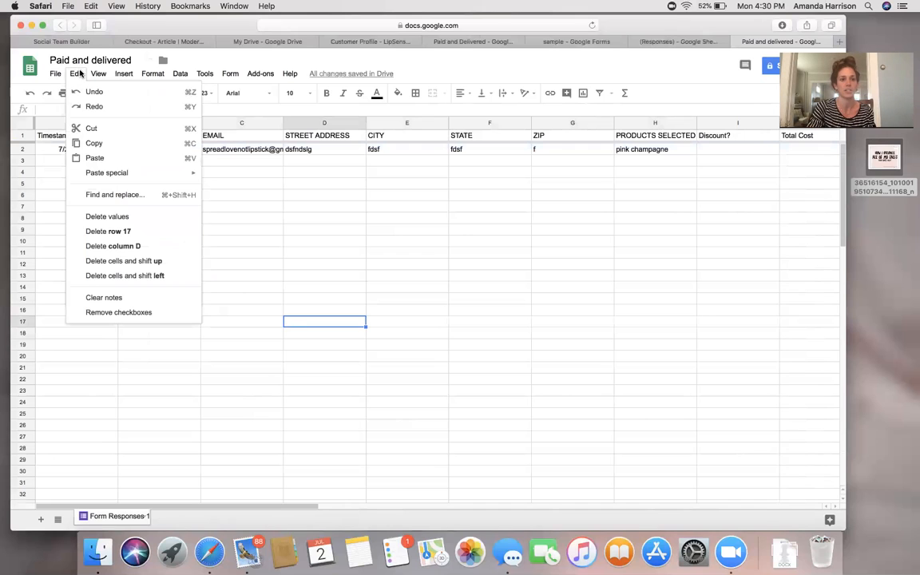
click(108, 197)
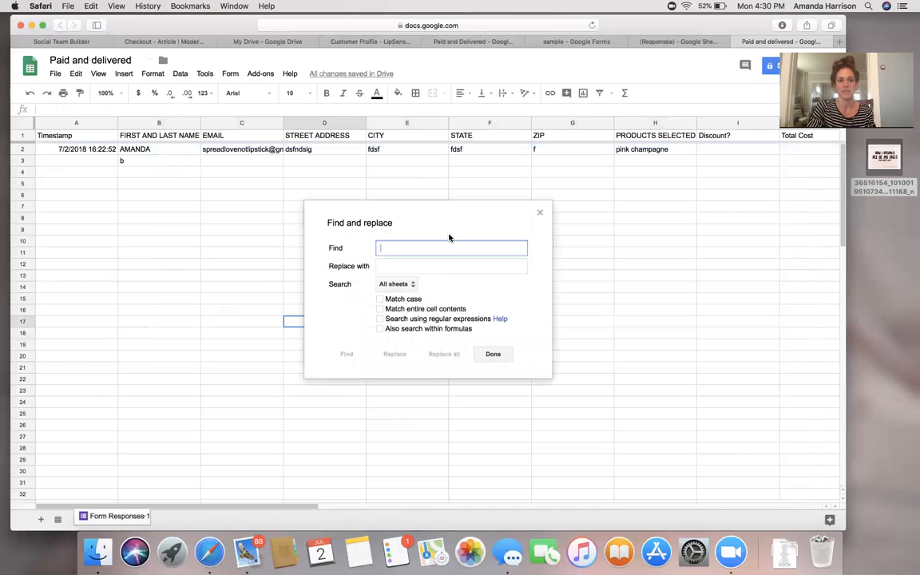
text(amanda)
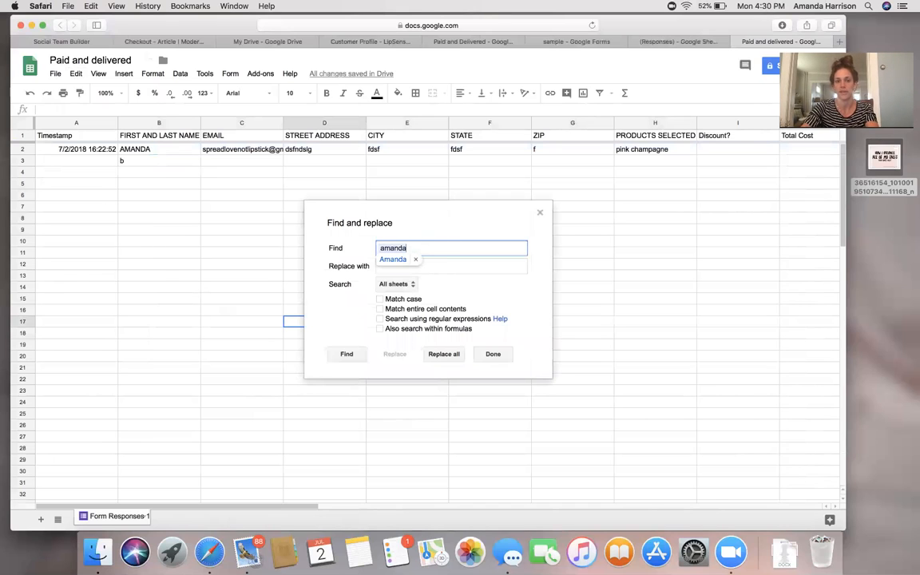
click(347, 354)
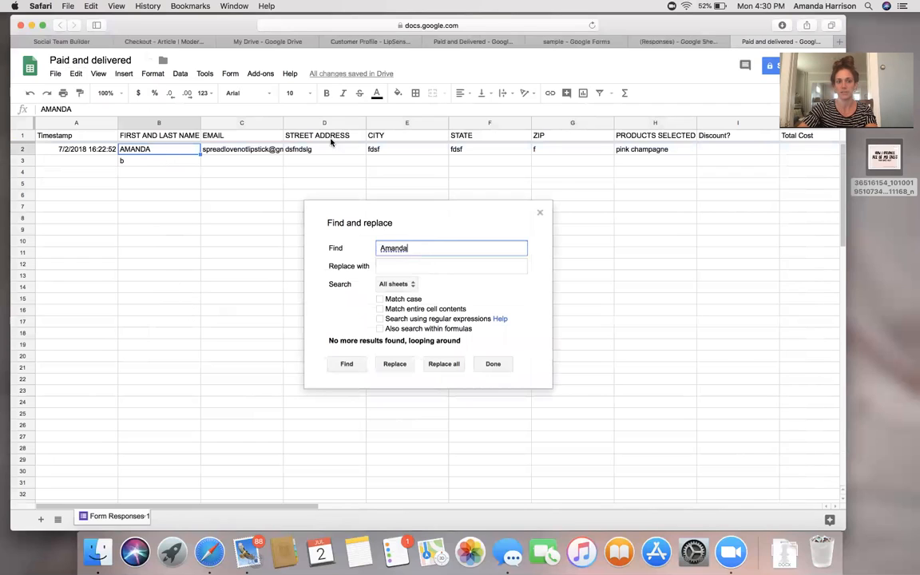
click(540, 215)
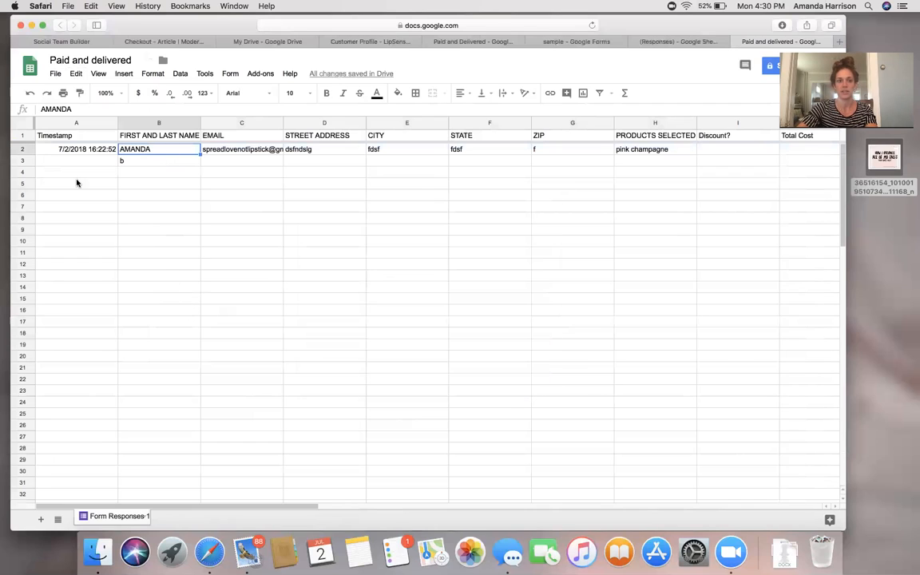
Copy the completed order row into empty row 8 of the responses sheet.
click(20, 149)
key(super+c)
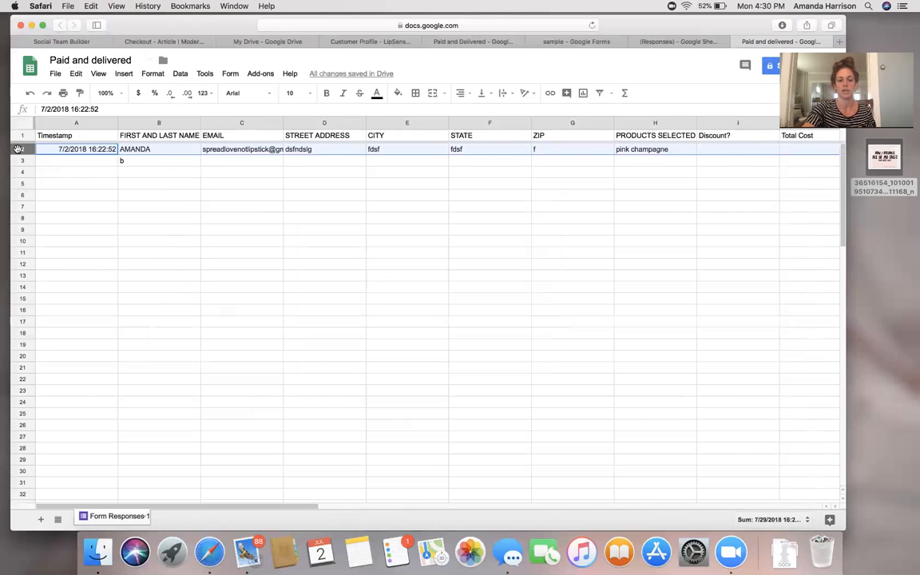
click(695, 45)
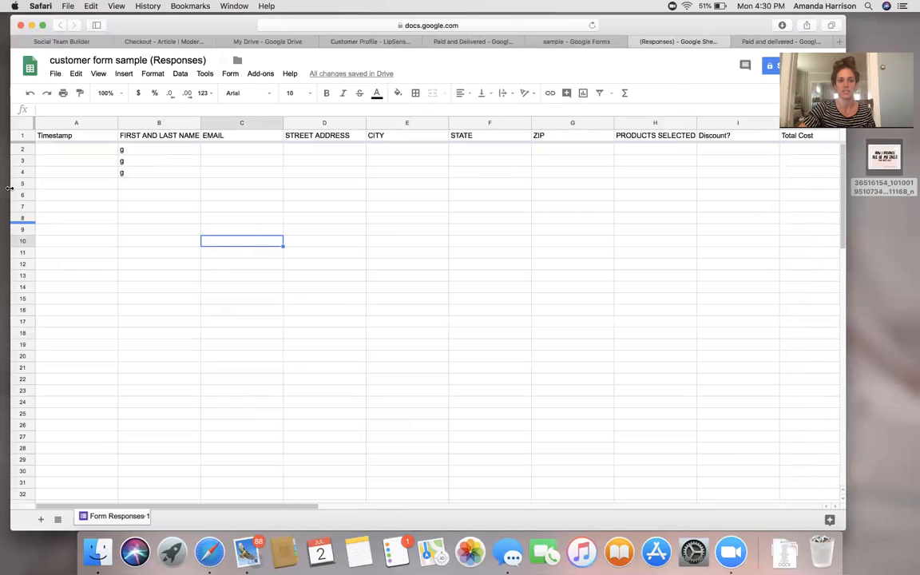
click(25, 219)
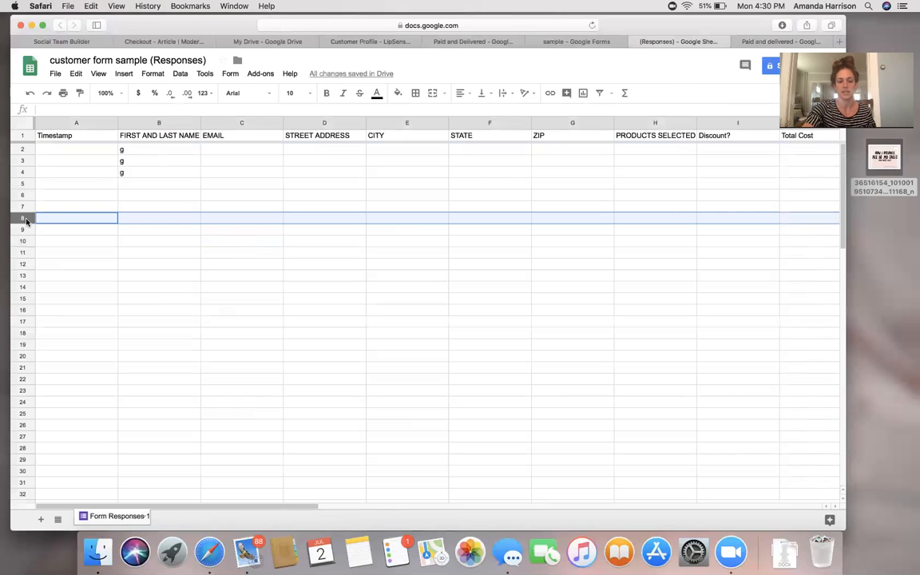
key(super+v)
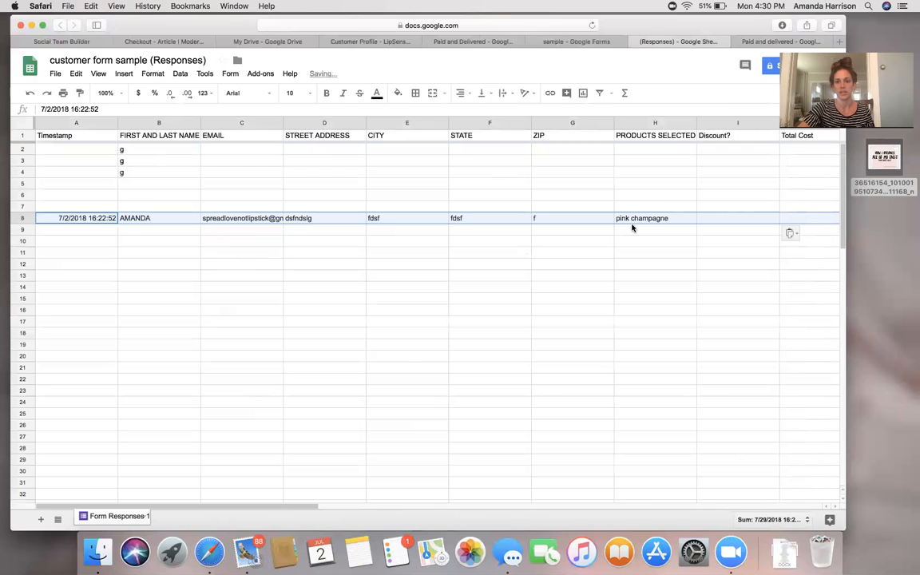
Change the product in H8 to bella and review the row's cost and shipping cells.
click(644, 221)
text(bella)
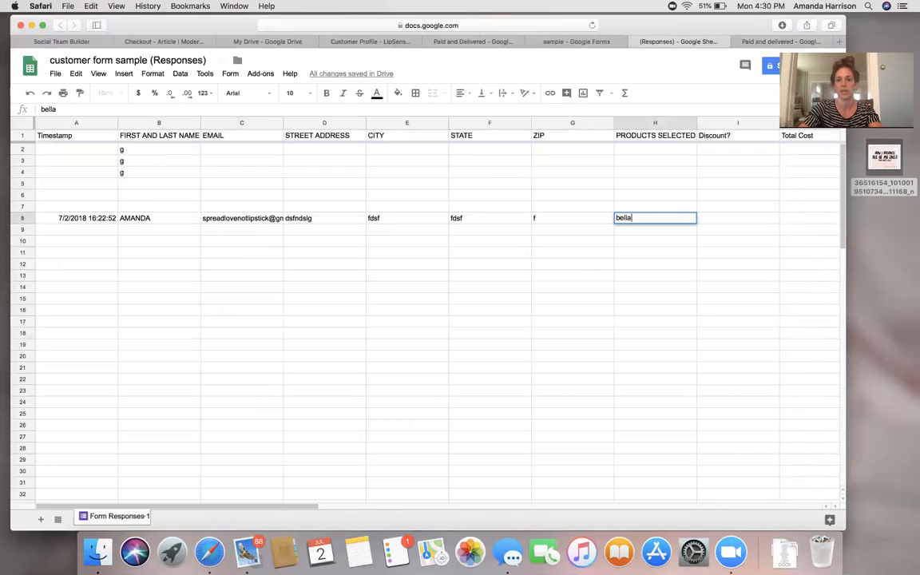
click(801, 221)
key(Tab)
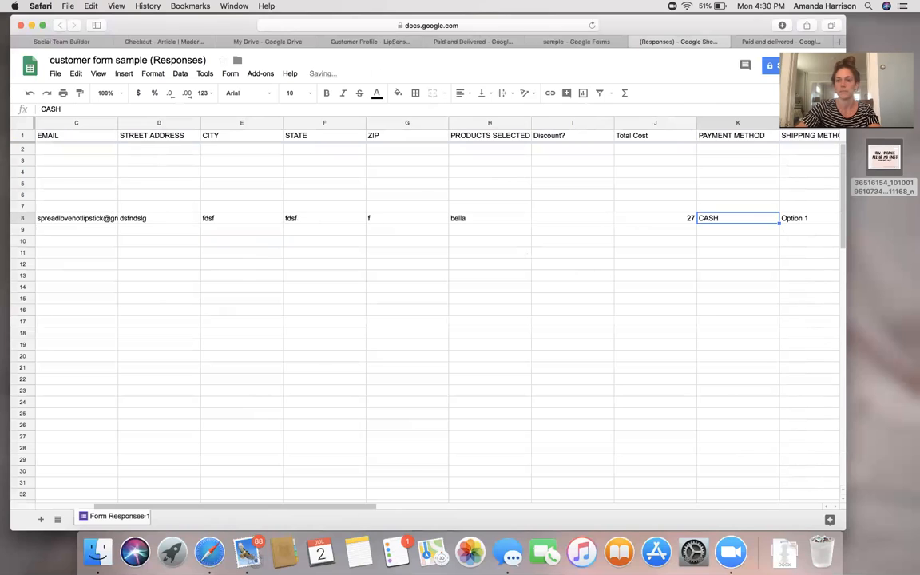
key(Left)
key(Right)
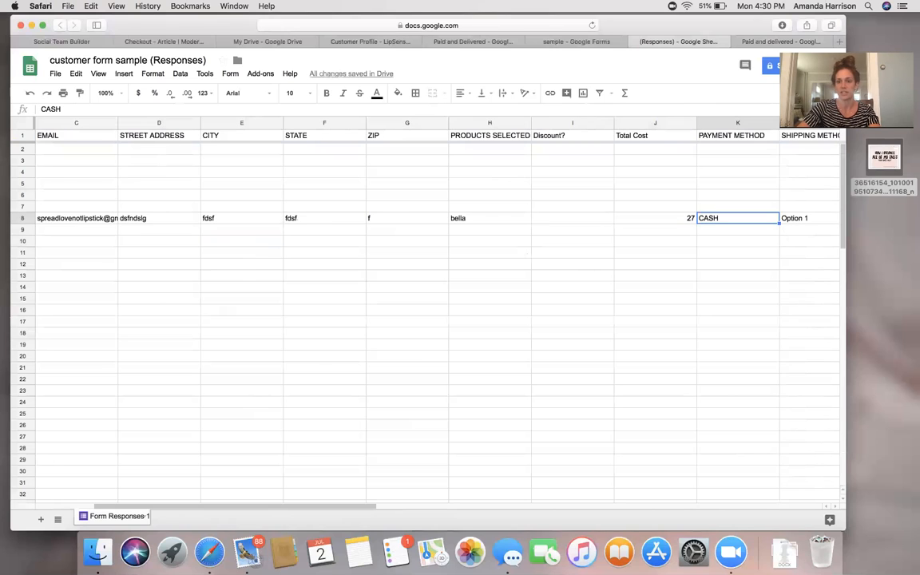
key(Right)
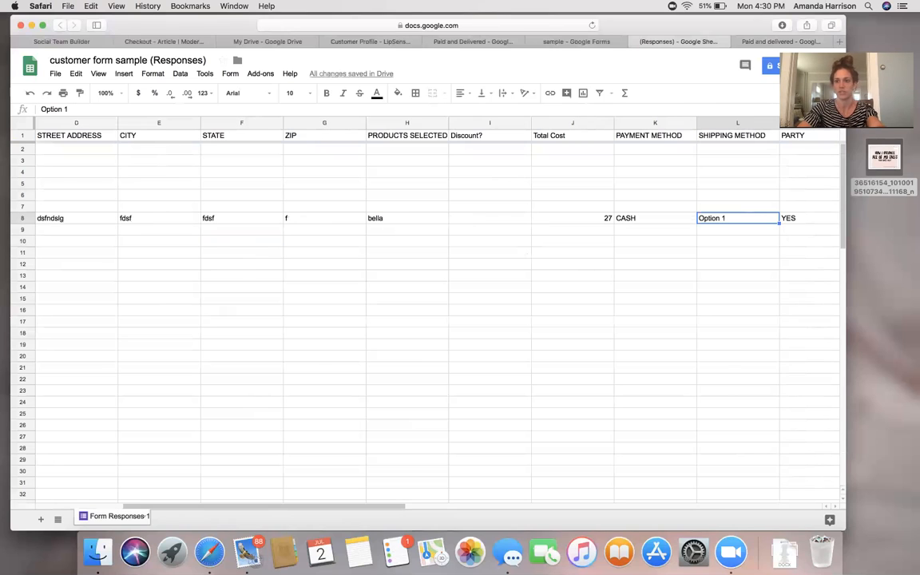
key(Right)
key(Right)
key(Right)
key(Right)
key(Right)
key(Right)
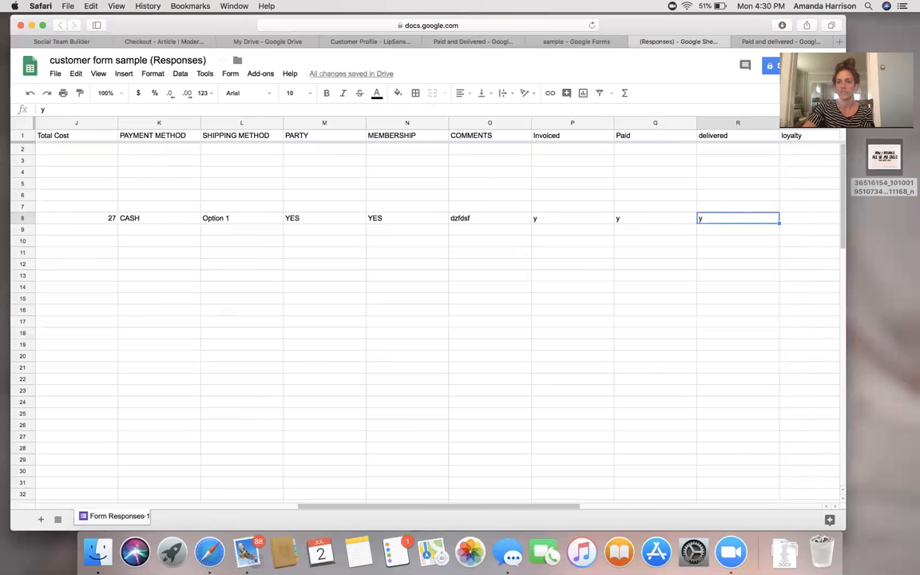
key(Left)
key(Left)
Clear and re-enter y under Invoiced and Paid for row 8.
key(Delete)
key(Right)
key(Delete)
key(Right)
key(Delete)
key(Left)
key(Left)
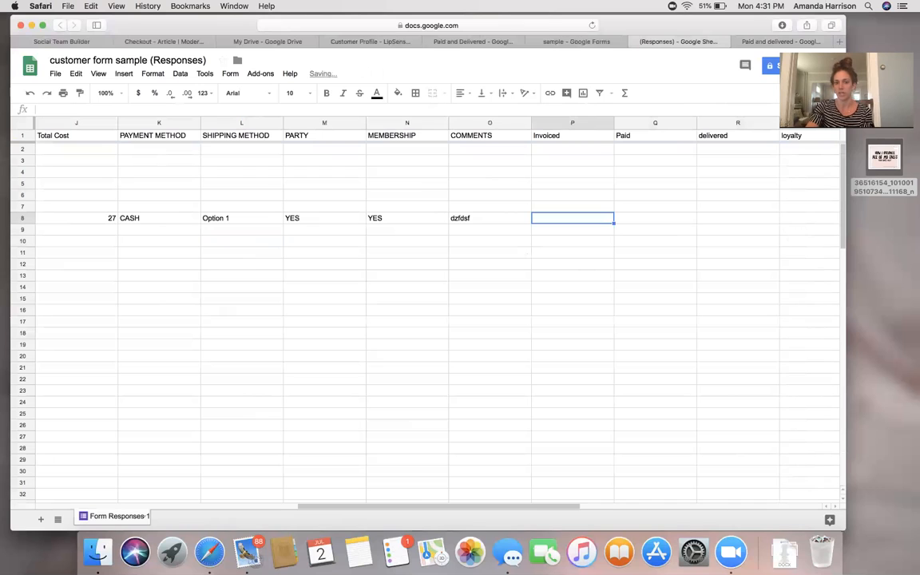
text(y)
key(Right)
text(y)
key(Right)
text(y)
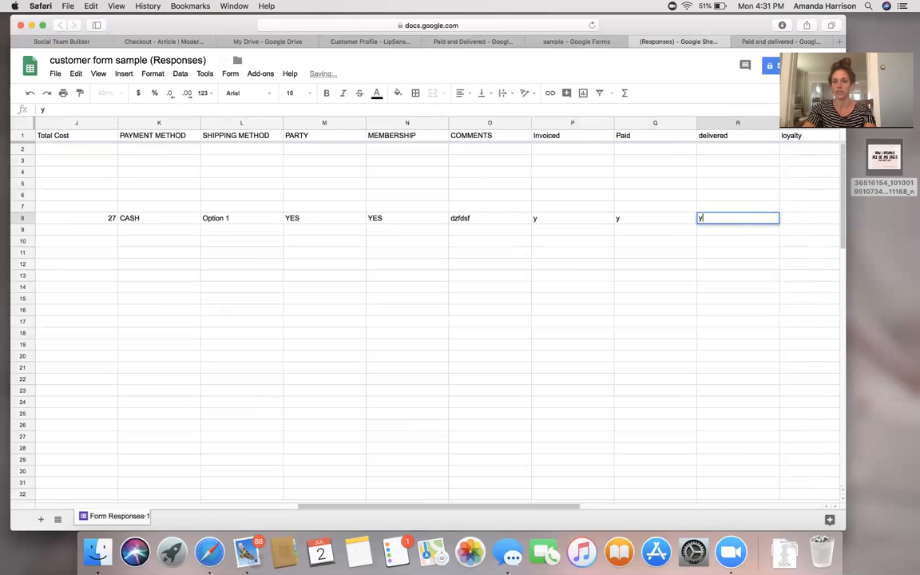
key(Right)
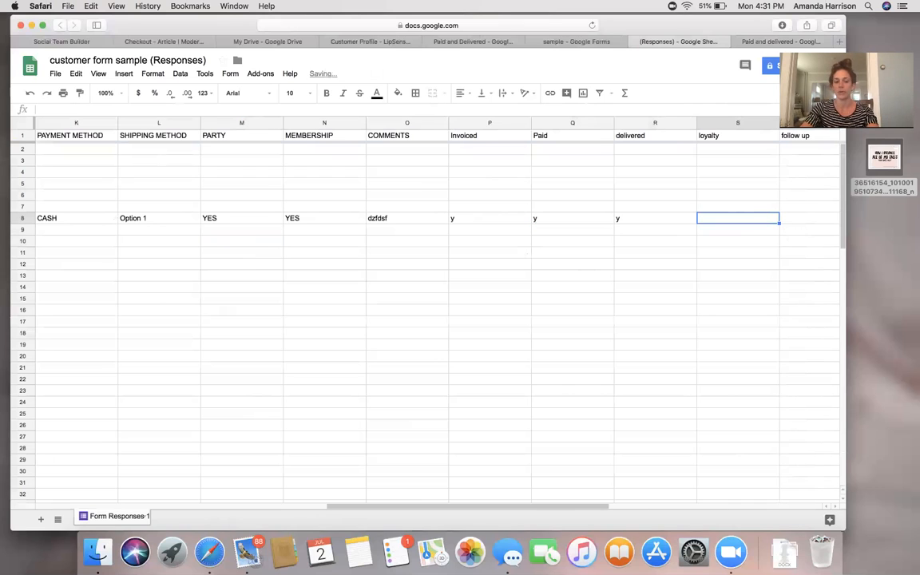
Enter 3/10 as the row 8 discount, correcting the initial 2/10.
text(2/10)
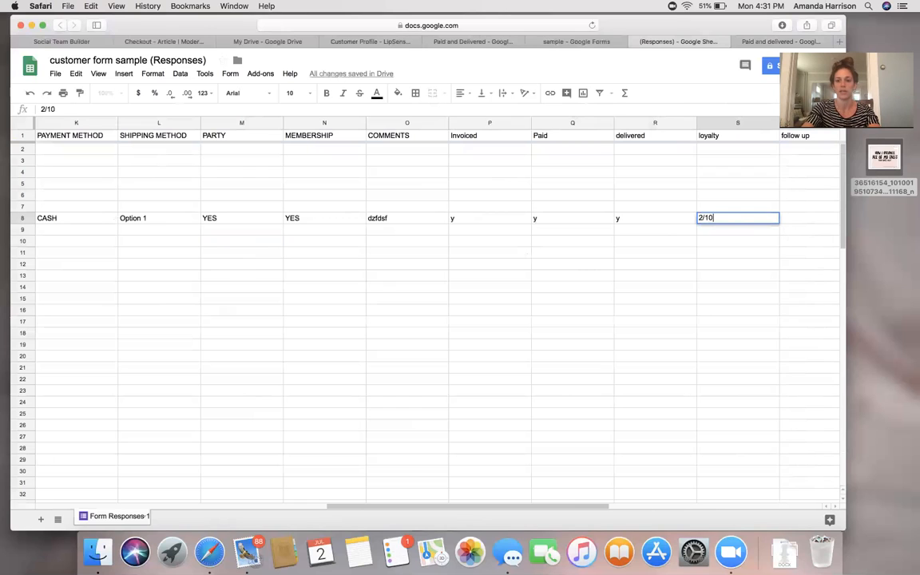
click(702, 218)
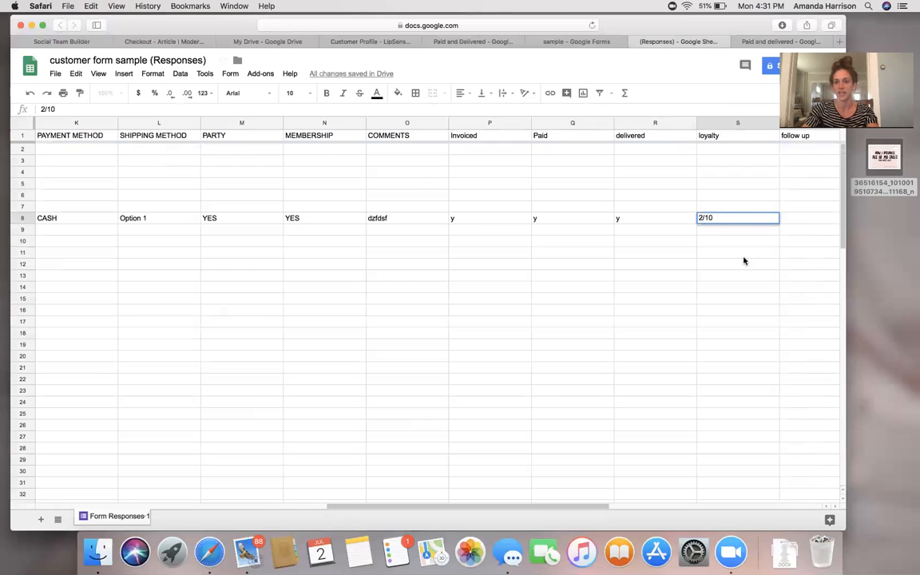
key(BackSpace)
text(3)
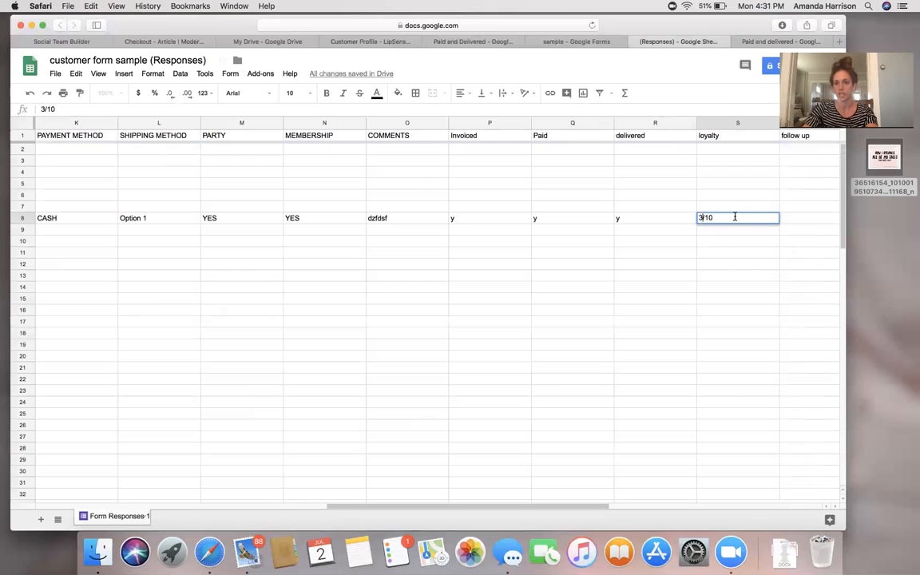
scroll(429, 322, left, 10)
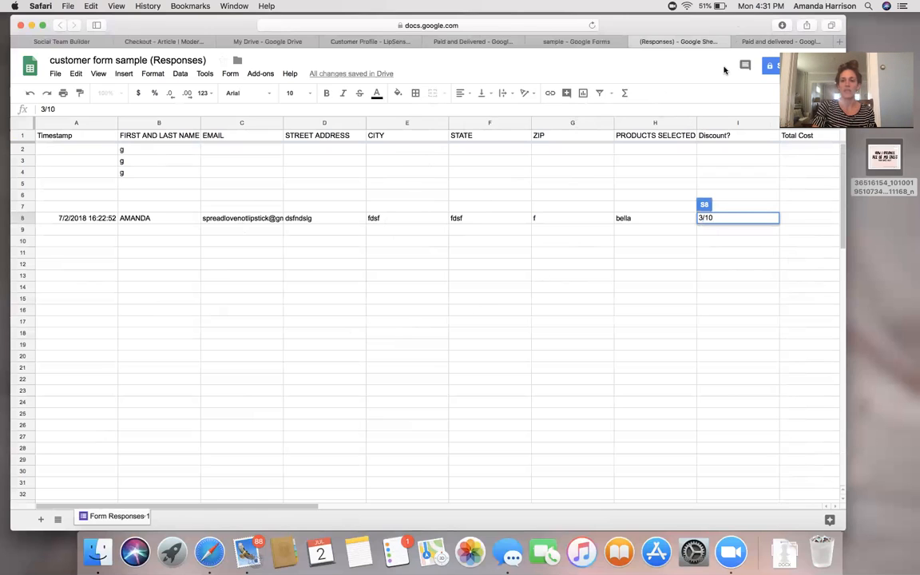
Type the sample costs 1 through 9 and 0 into J3–J12 of the Paid and delivered copy.
click(767, 43)
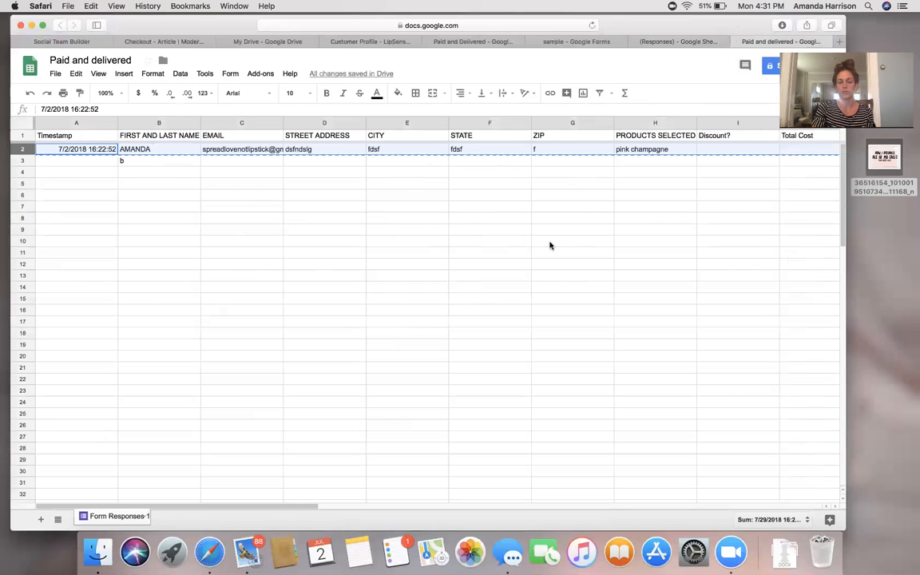
scroll(550, 245, right, 4)
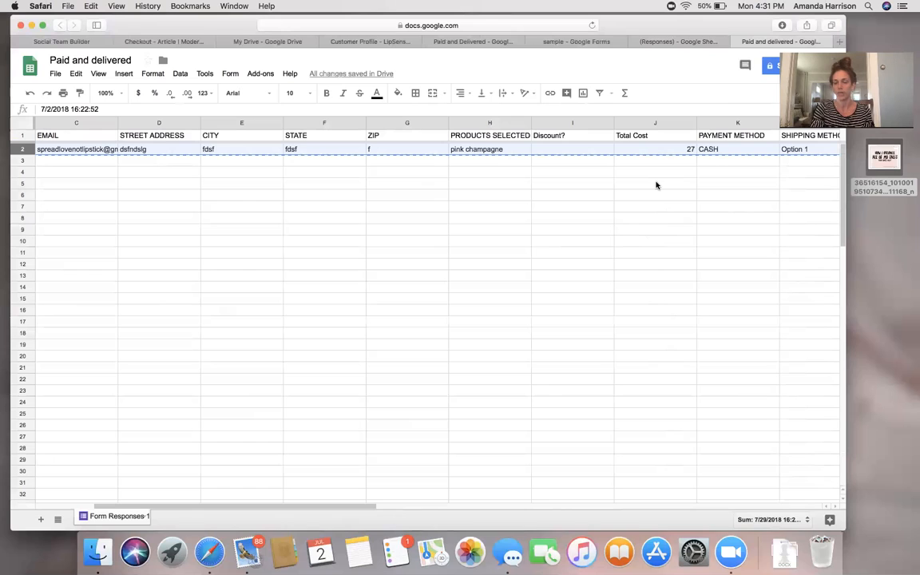
click(695, 163)
text(1 2 3 4 5 6 7 8 9 0)
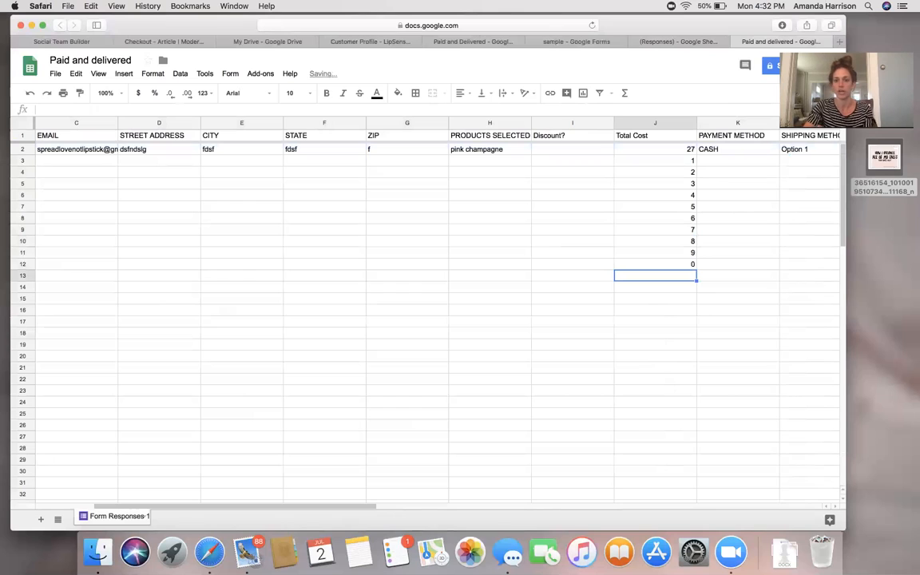
click(673, 343)
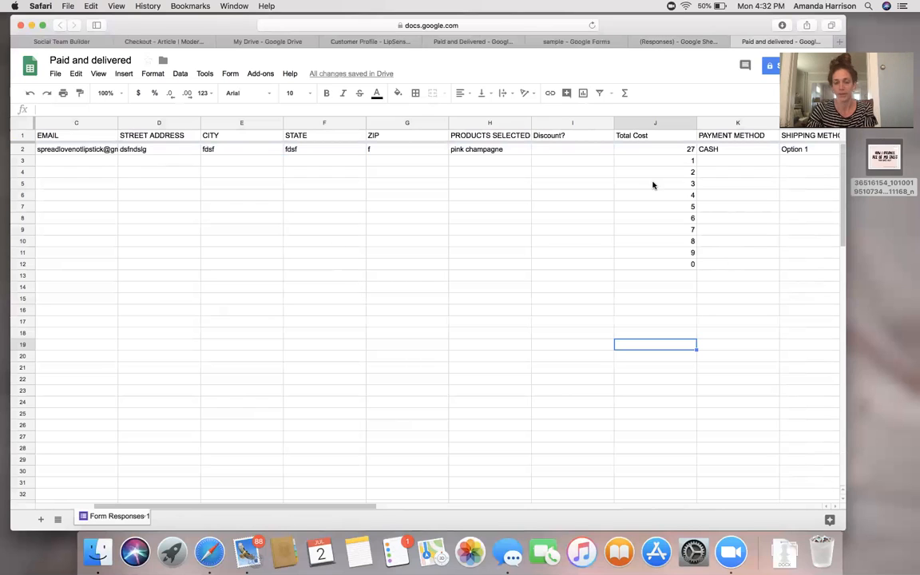
Insert =SUM(J2:J12) in J19 using the SUM quick function, giving 72.
click(625, 93)
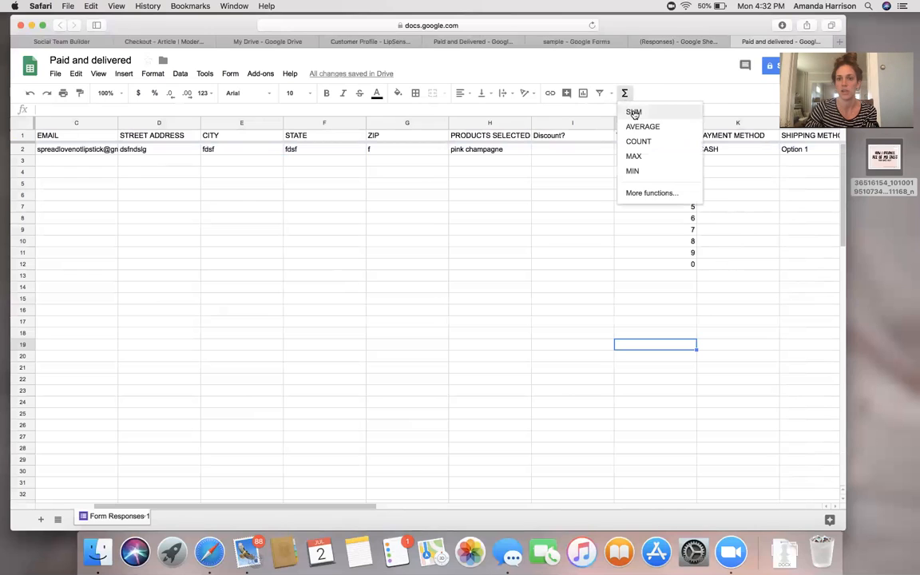
click(634, 114)
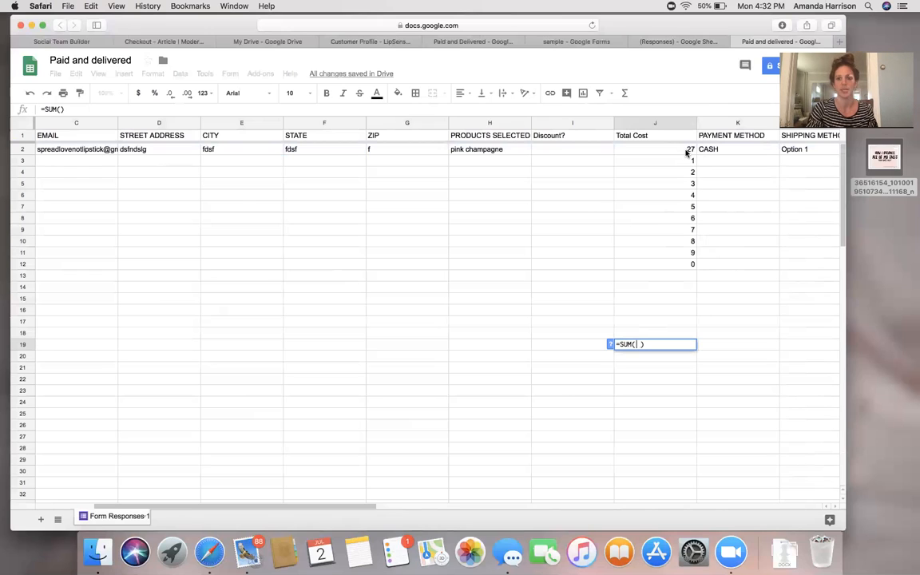
click(685, 152)
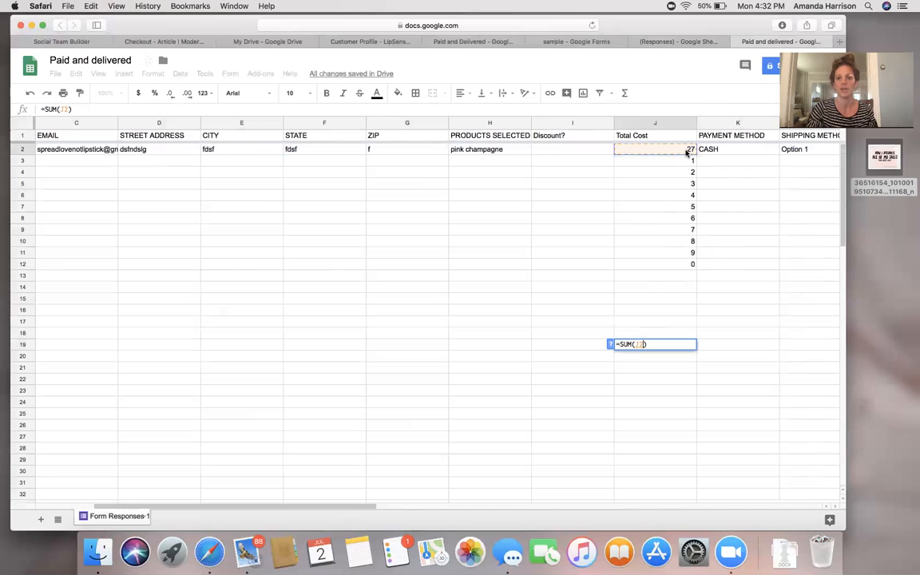
shift+click(684, 263)
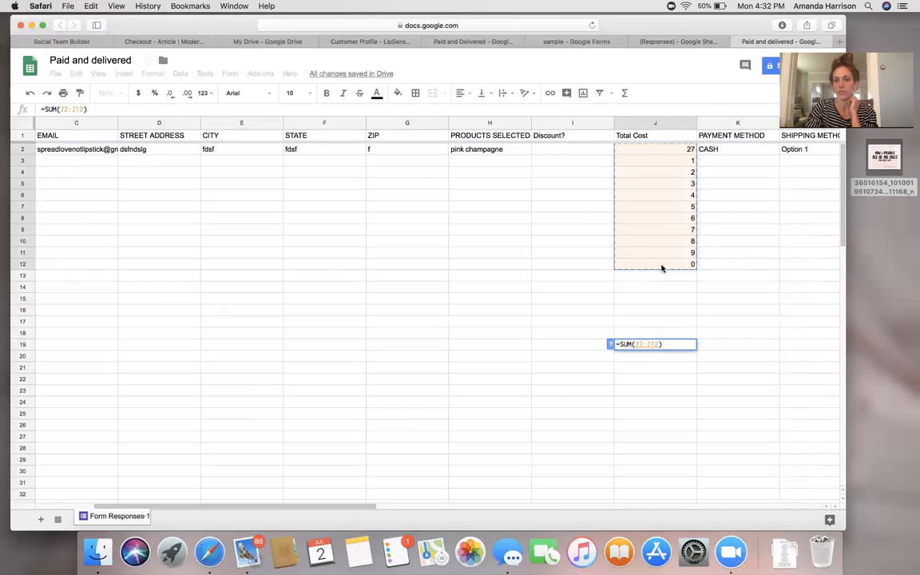
key(Return)
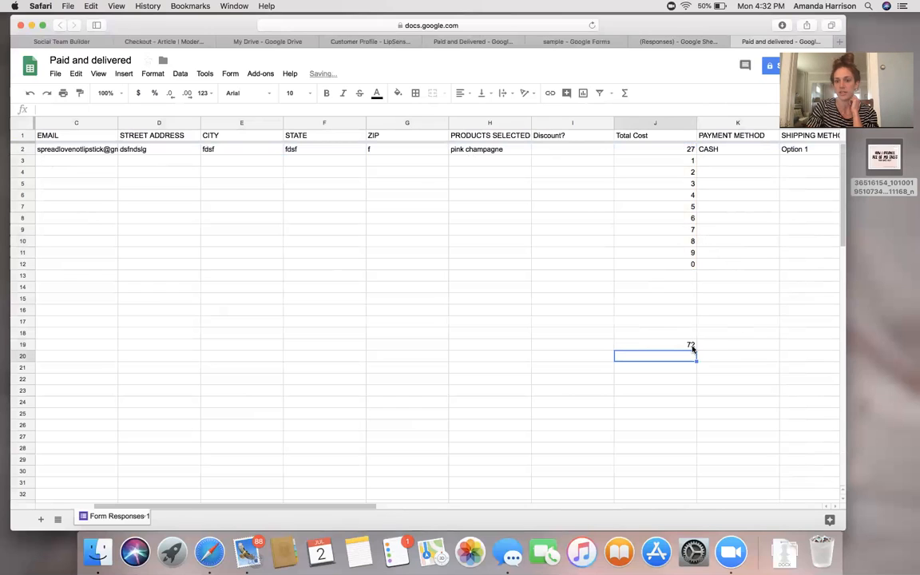
click(690, 346)
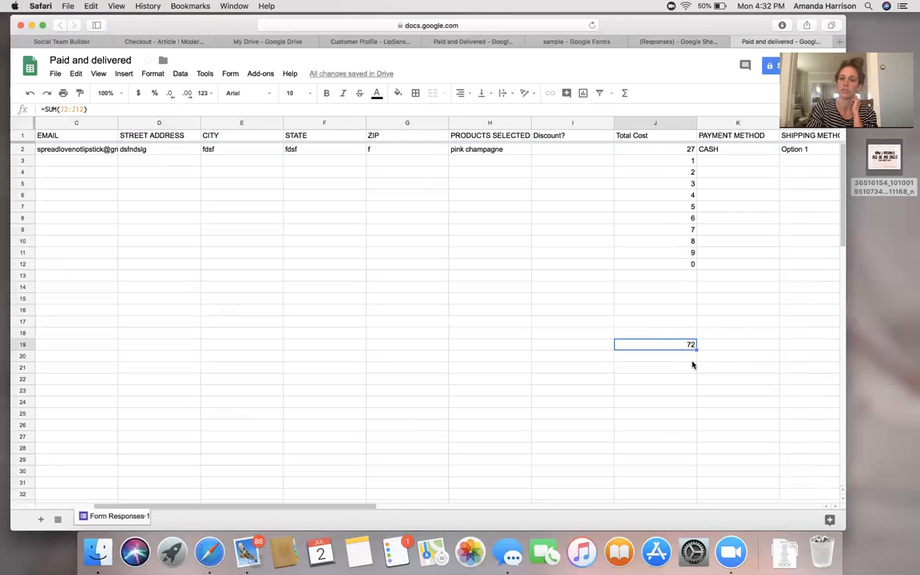
Label the 72 total 'july' in K19, and add 100 in J31 labelled AUGUST in K31.
click(719, 348)
text(july)
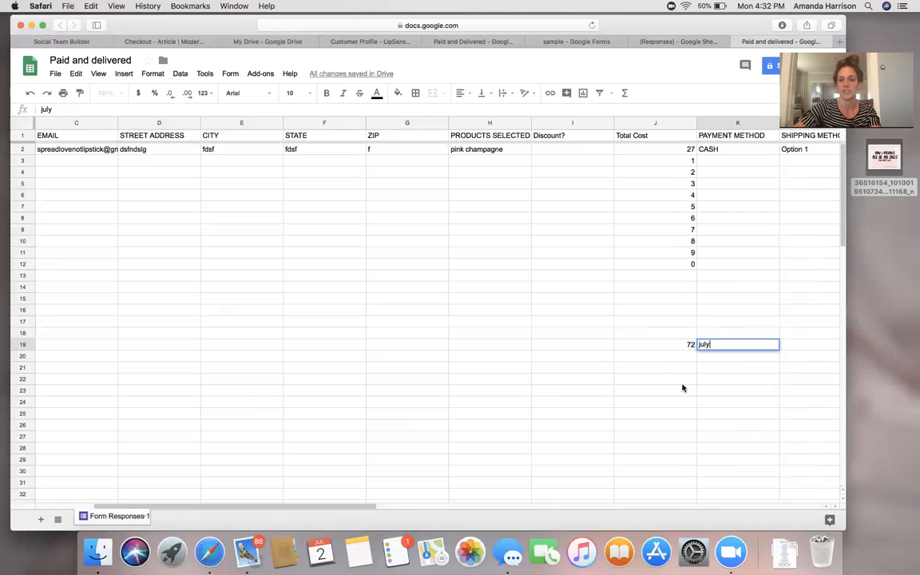
click(736, 483)
text(AUGUST)
click(685, 483)
text(100)
click(729, 484)
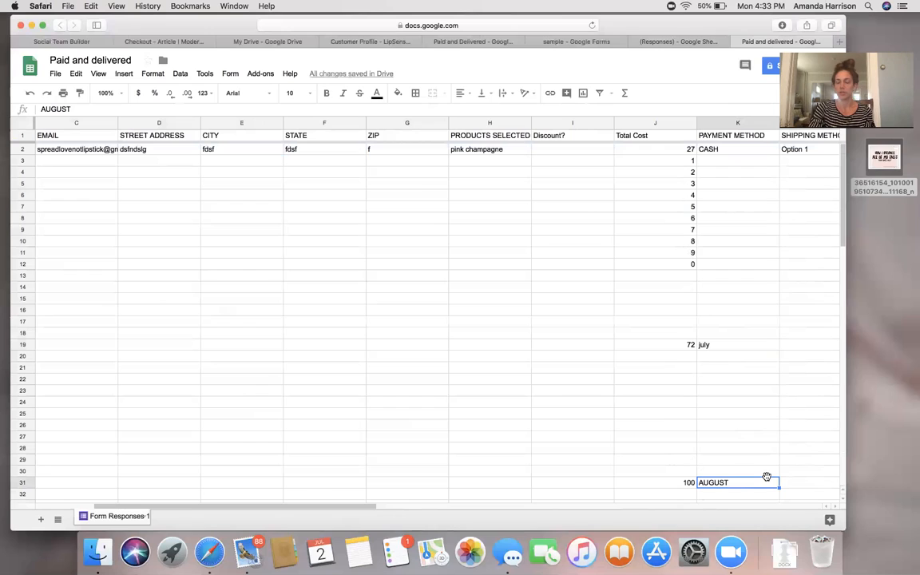
click(685, 485)
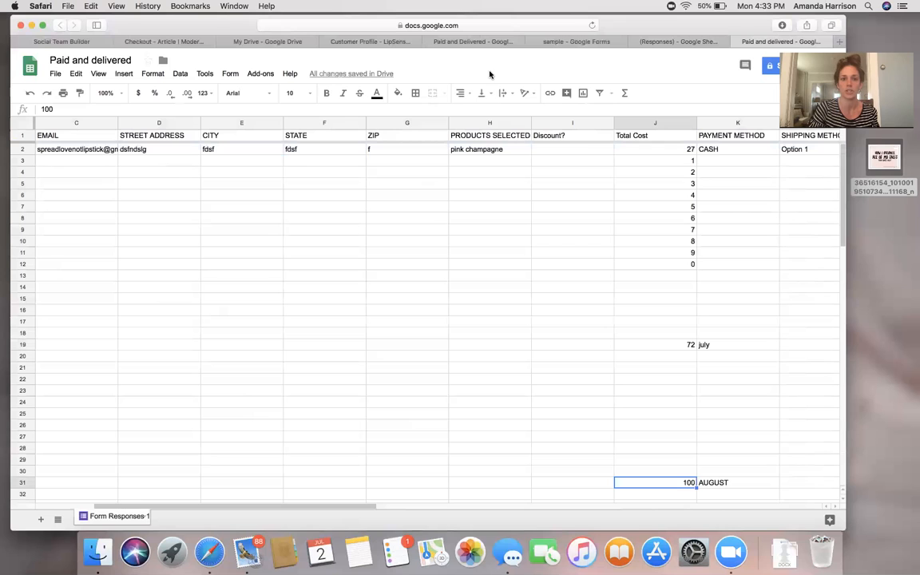
click(336, 44)
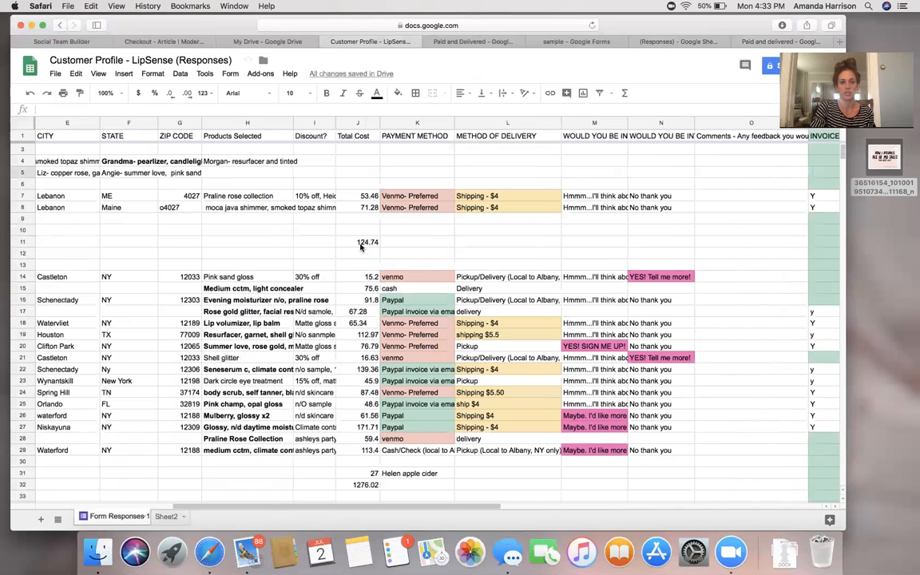
Check the =SUM(J14:J31) formula behind the 1276.02 total in J32.
click(370, 489)
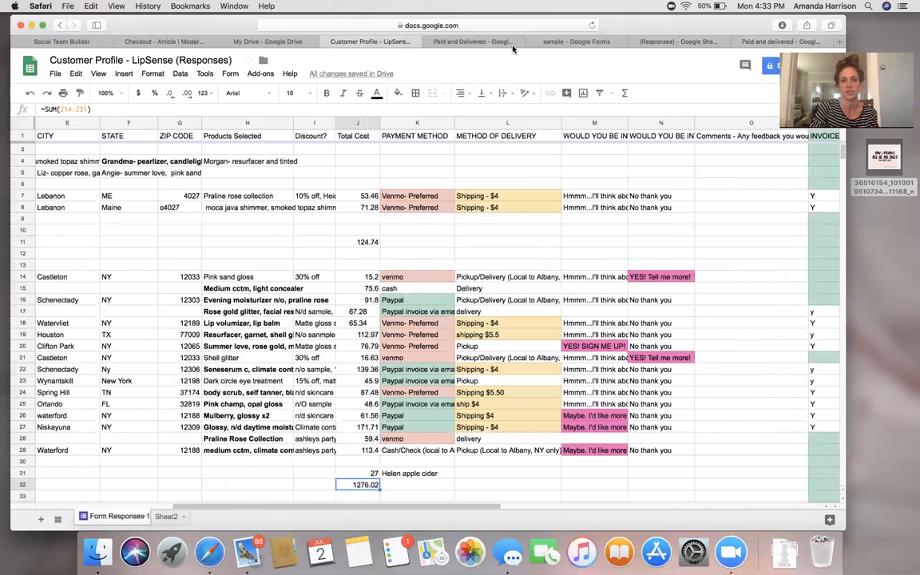
click(473, 41)
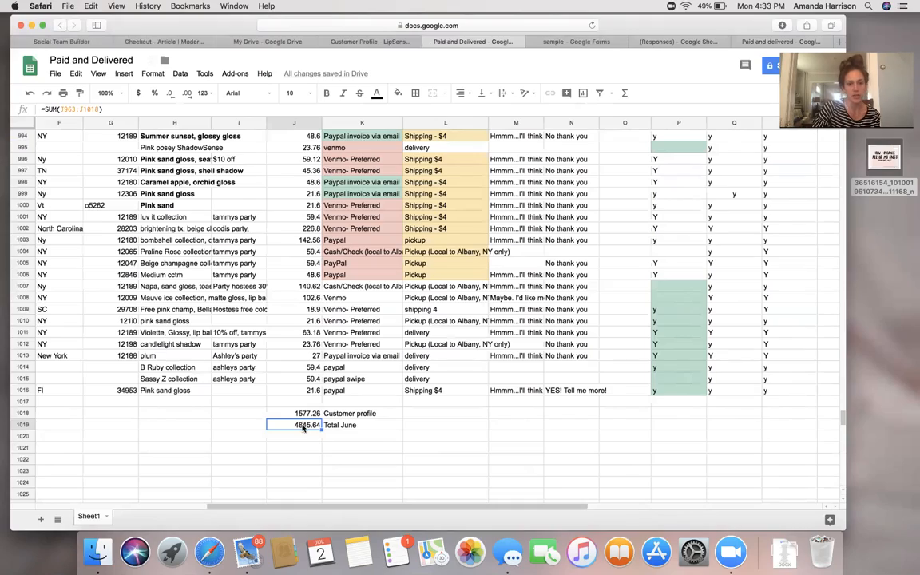
Locate the 4441.52 March total and inspect the Grand total formula =SUM(J741:J813) in J814.
scroll(304, 427, up, 9)
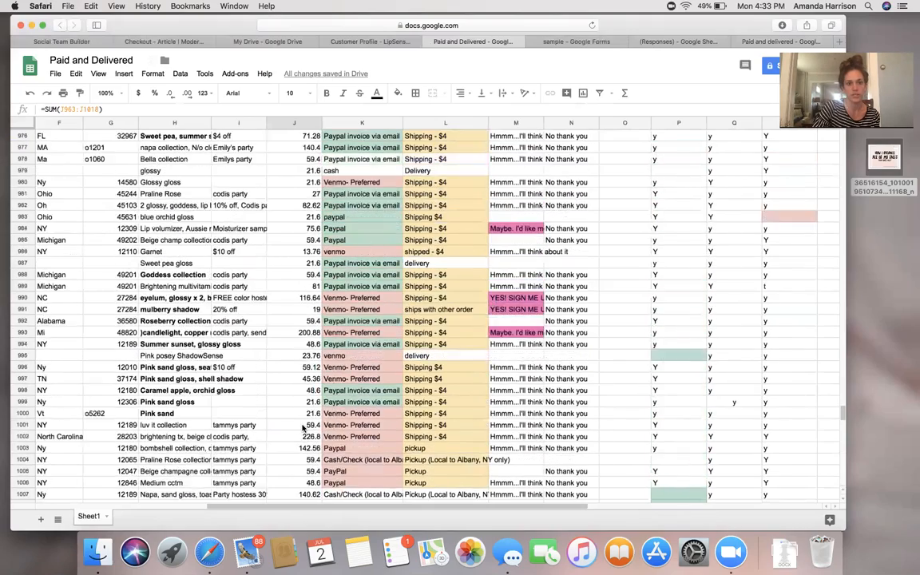
scroll(303, 427, up, 11)
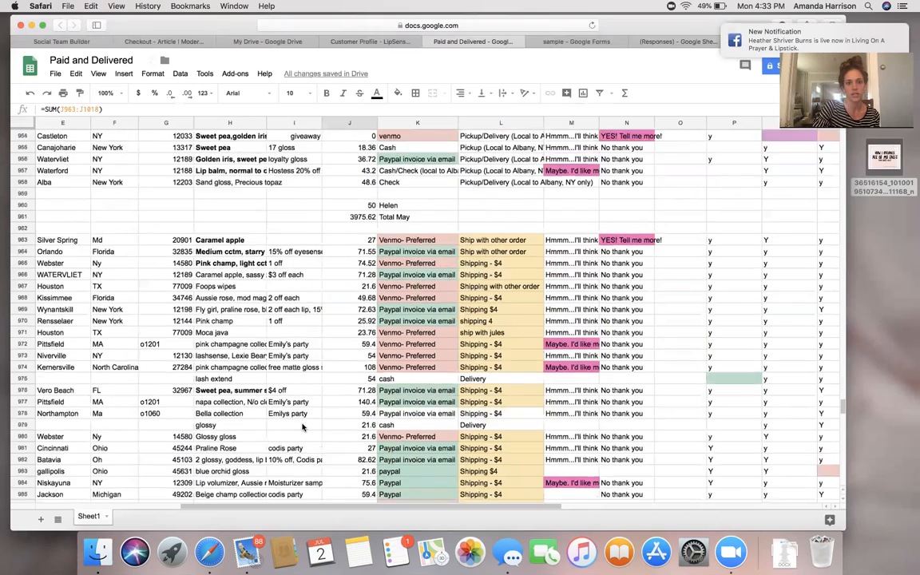
scroll(303, 427, up, 3)
scroll(303, 427, up, 2)
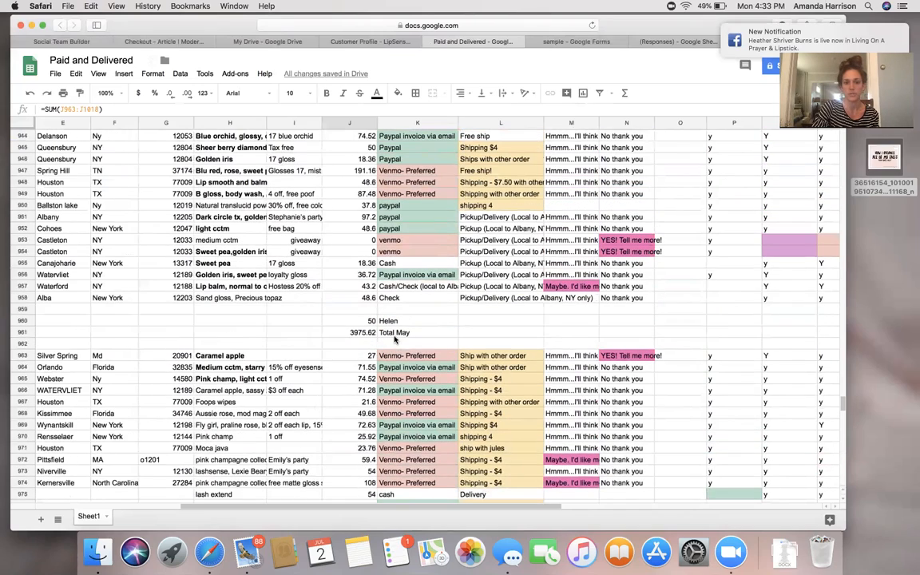
scroll(394, 339, up, 13)
scroll(416, 339, left, 2)
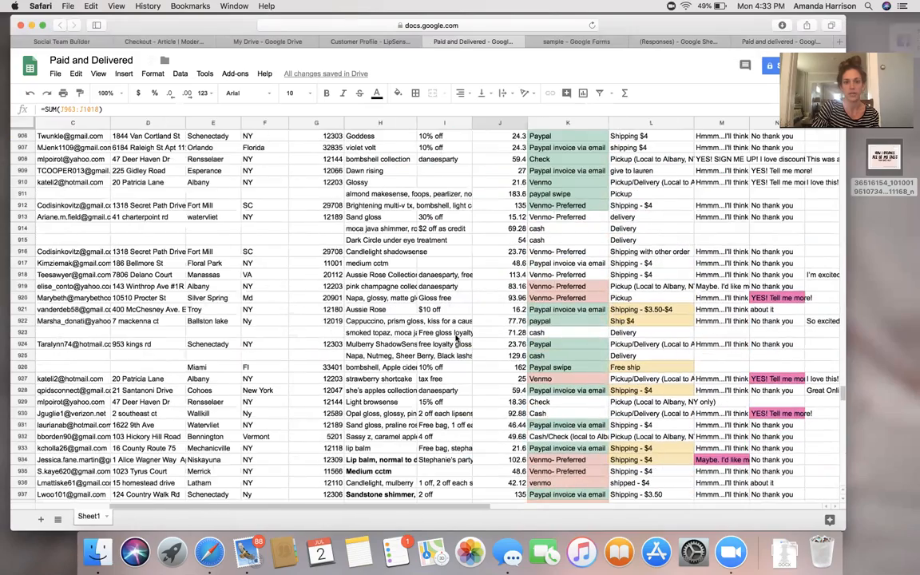
scroll(457, 339, right, 5)
scroll(457, 338, up, 2)
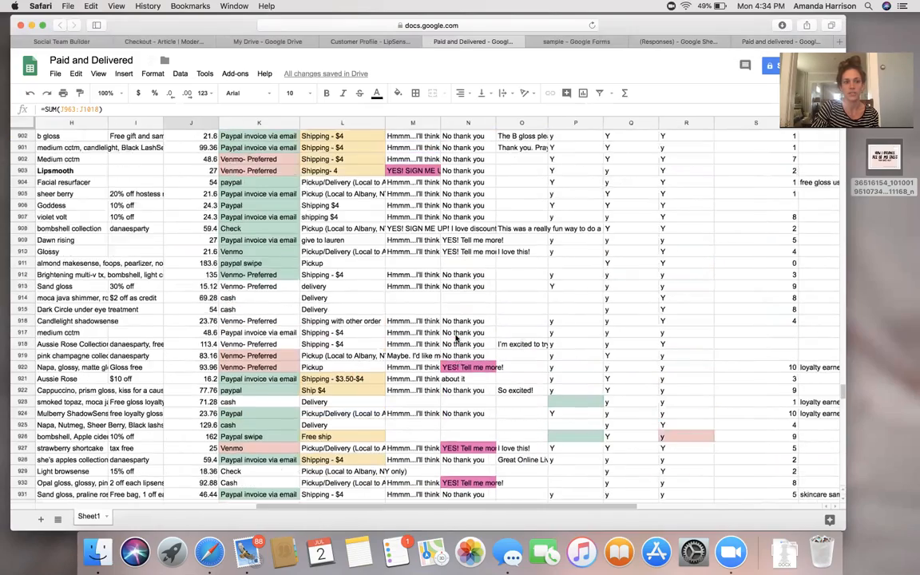
scroll(457, 338, up, 8)
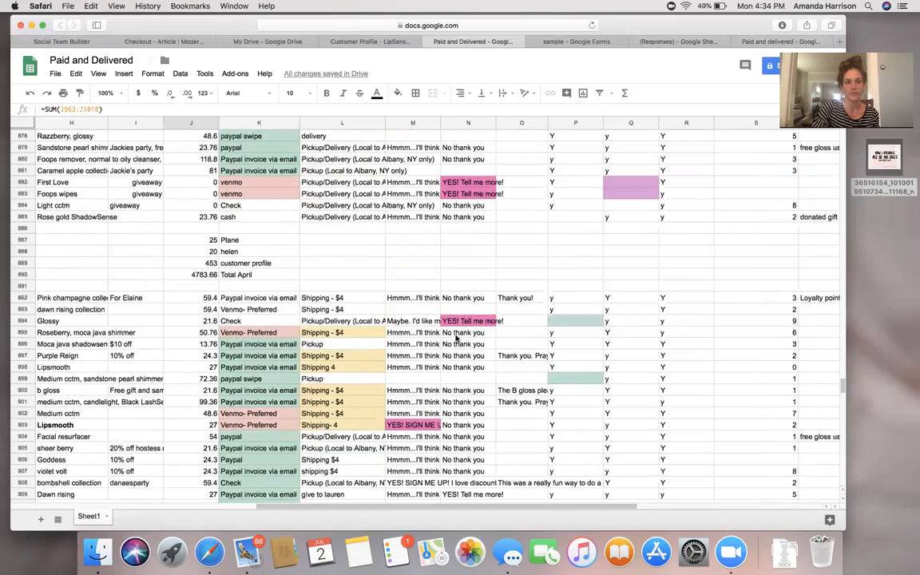
scroll(457, 339, up, 9)
scroll(472, 338, left, 1)
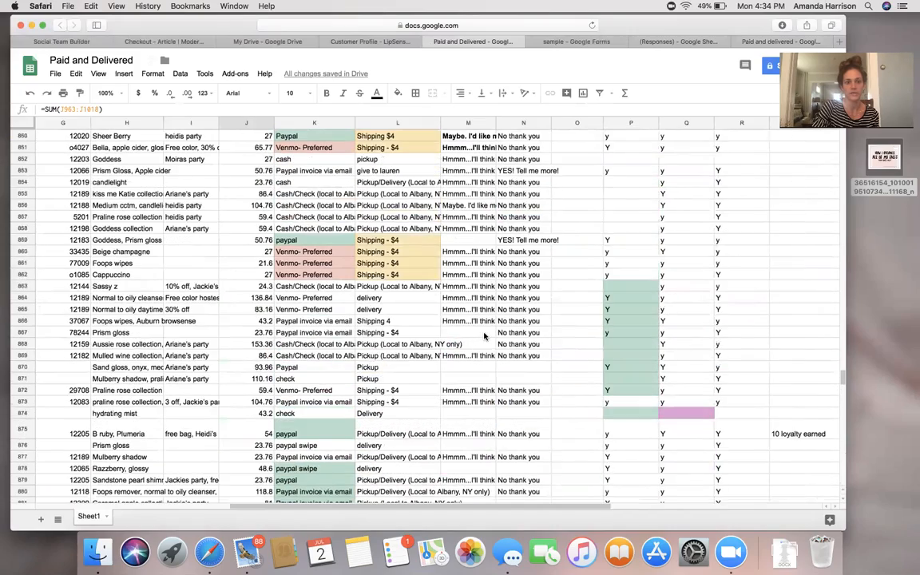
scroll(484, 336, up, 15)
scroll(483, 336, left, 1)
scroll(483, 336, right, 3)
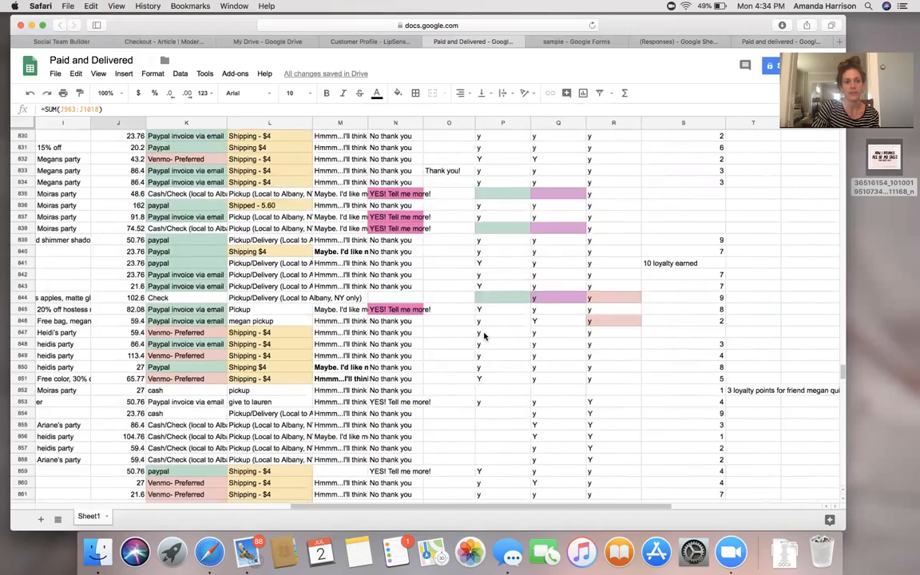
scroll(484, 336, up, 7)
scroll(484, 336, left, 1)
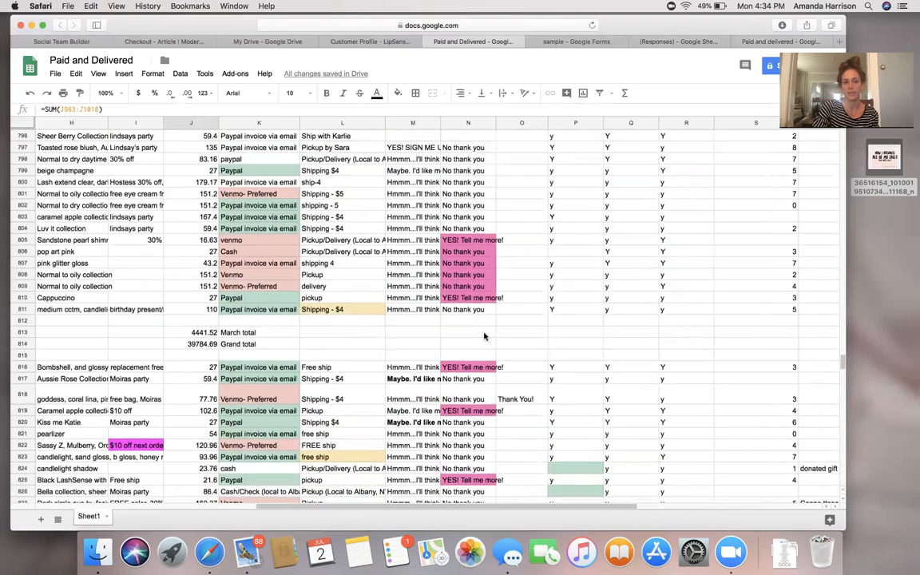
scroll(483, 335, up, 3)
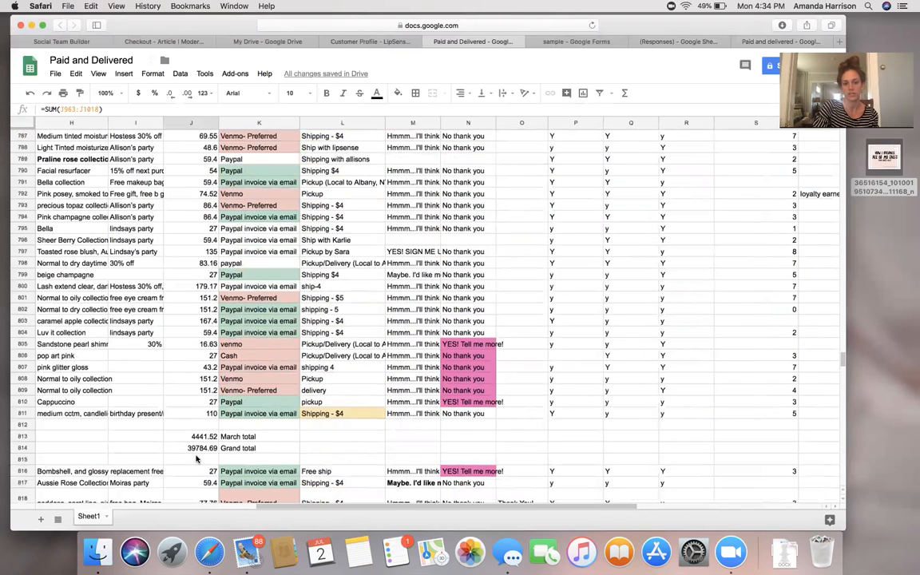
click(189, 450)
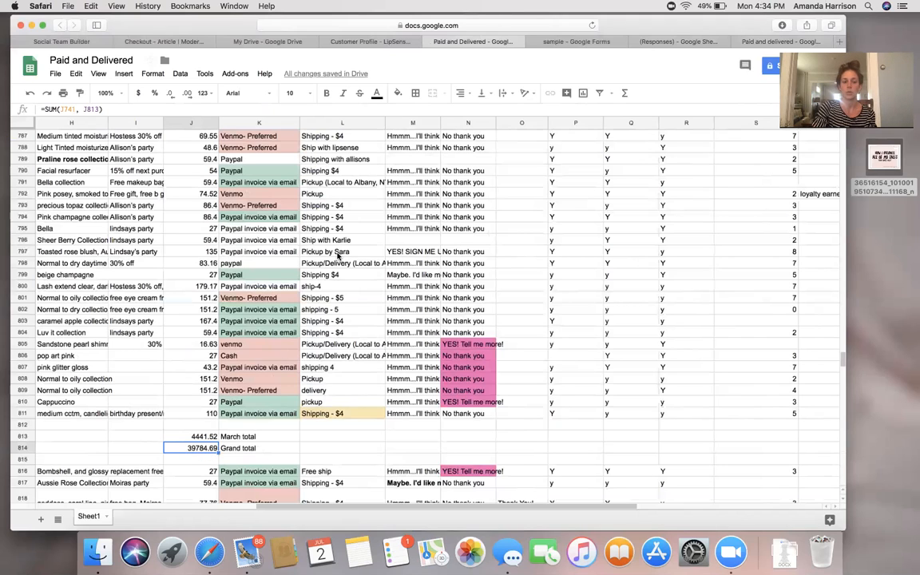
scroll(337, 255, down, 1)
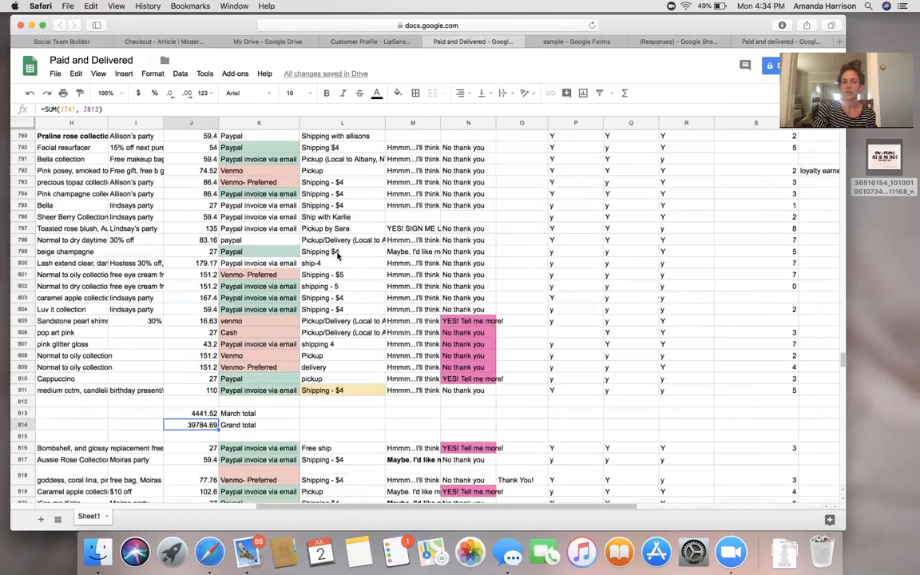
scroll(337, 255, down, 5)
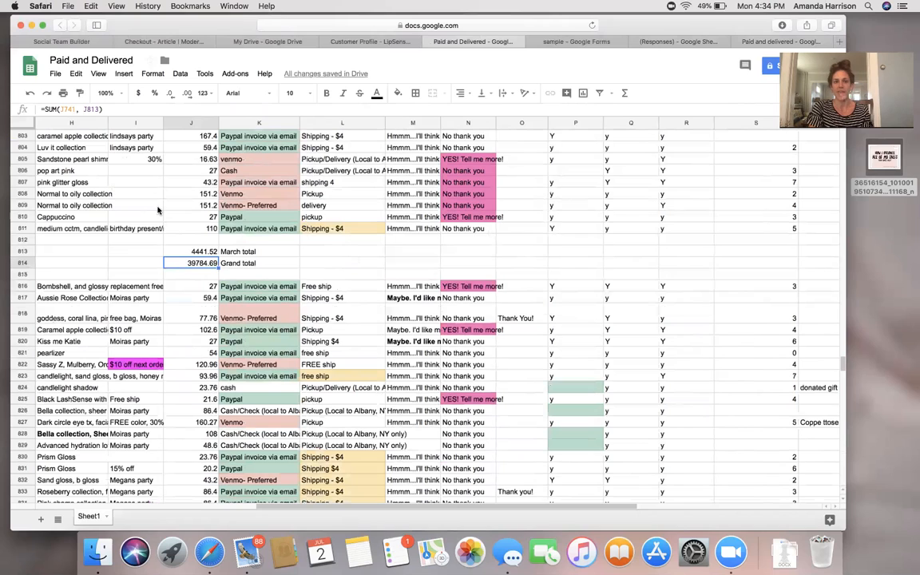
Open the conditional formatting rules, set the range to column K, then cancel the rule.
click(125, 73)
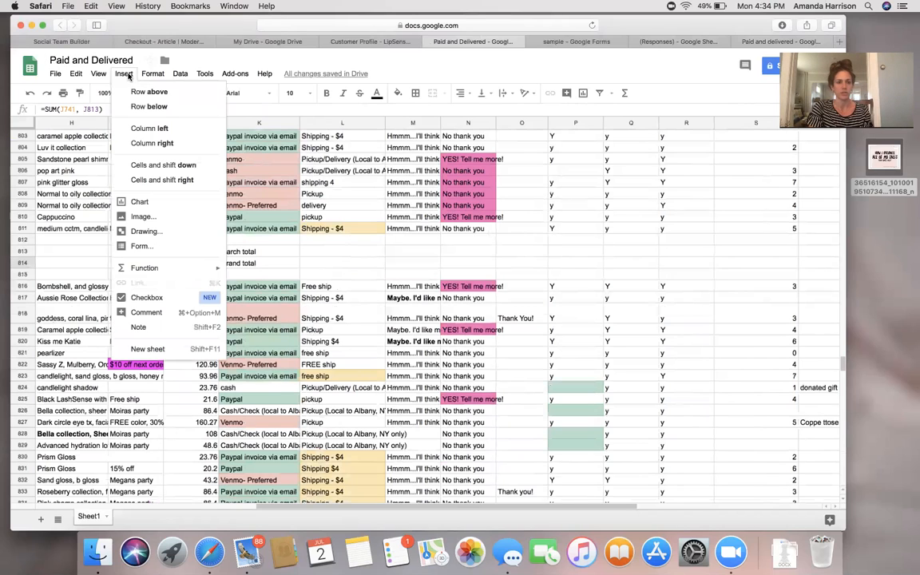
mouse_move(156, 74)
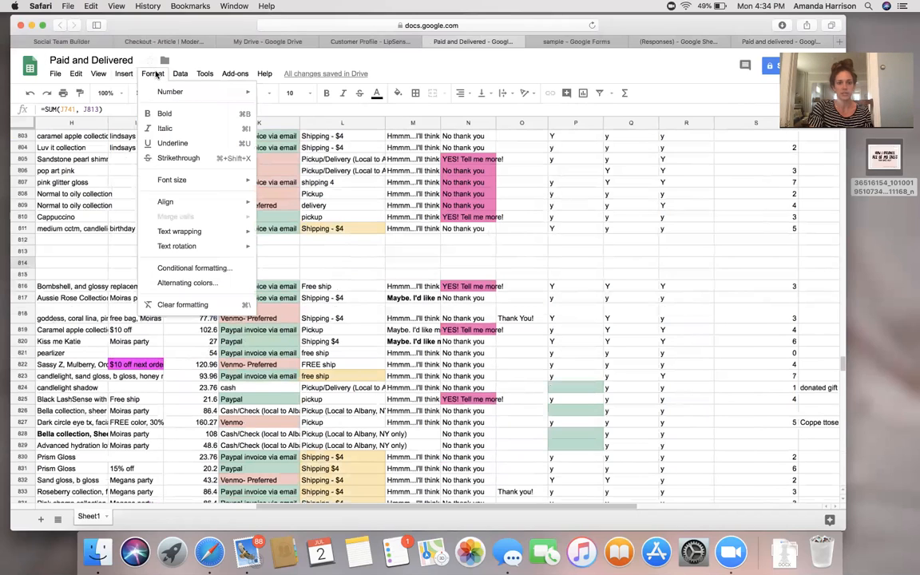
click(190, 269)
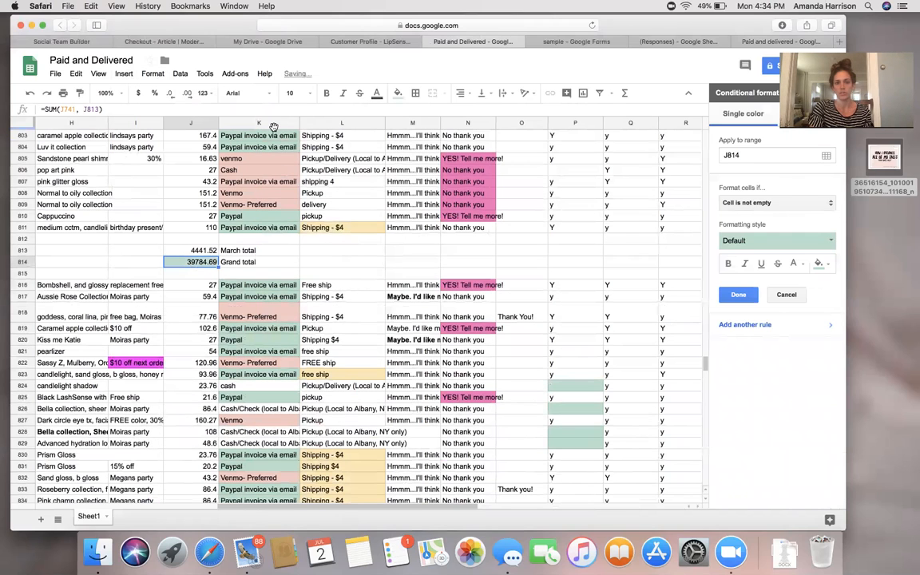
click(267, 122)
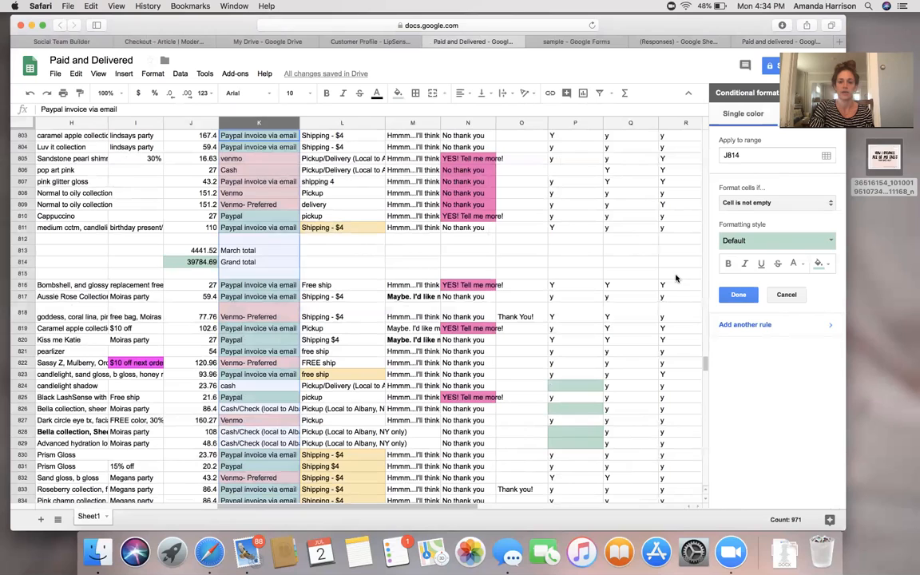
click(789, 297)
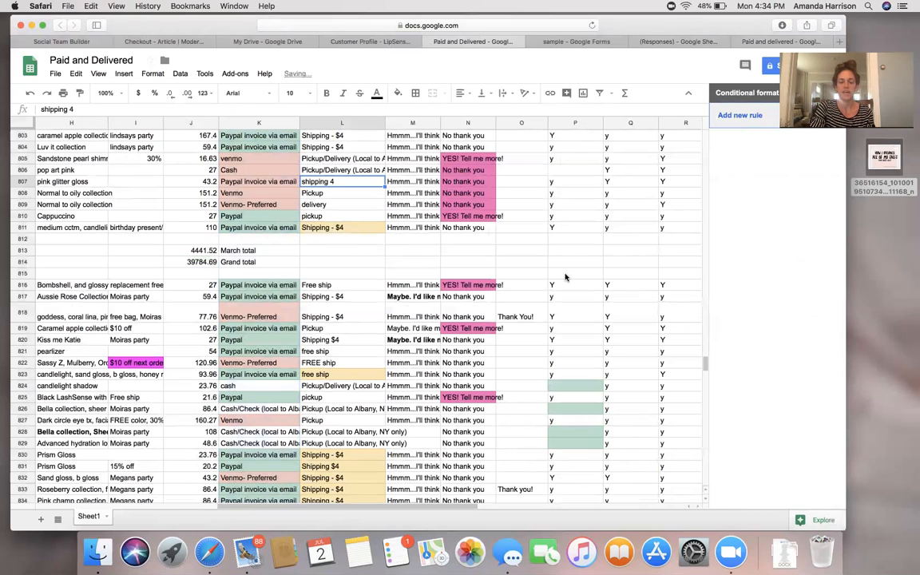
scroll(566, 277, up, 2)
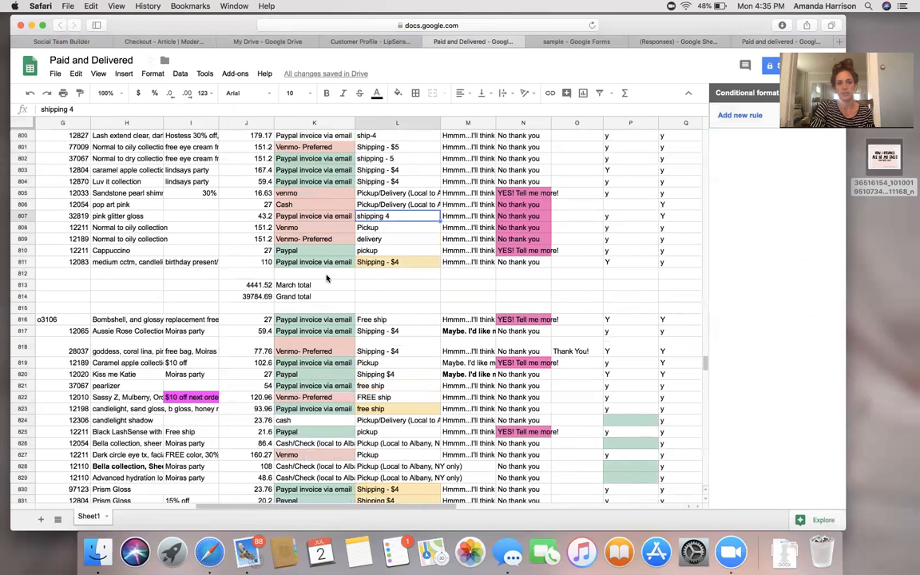
scroll(326, 278, down, 5)
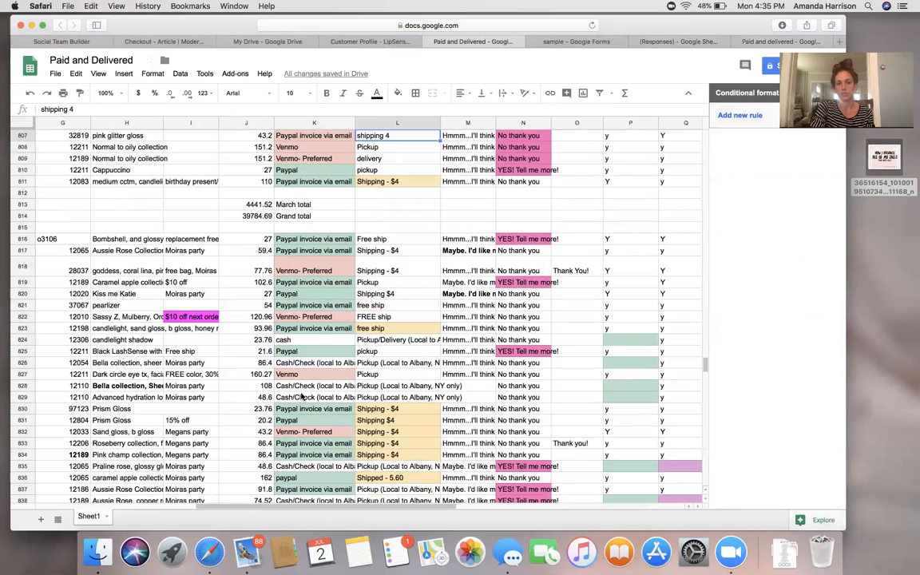
scroll(301, 397, down, 4)
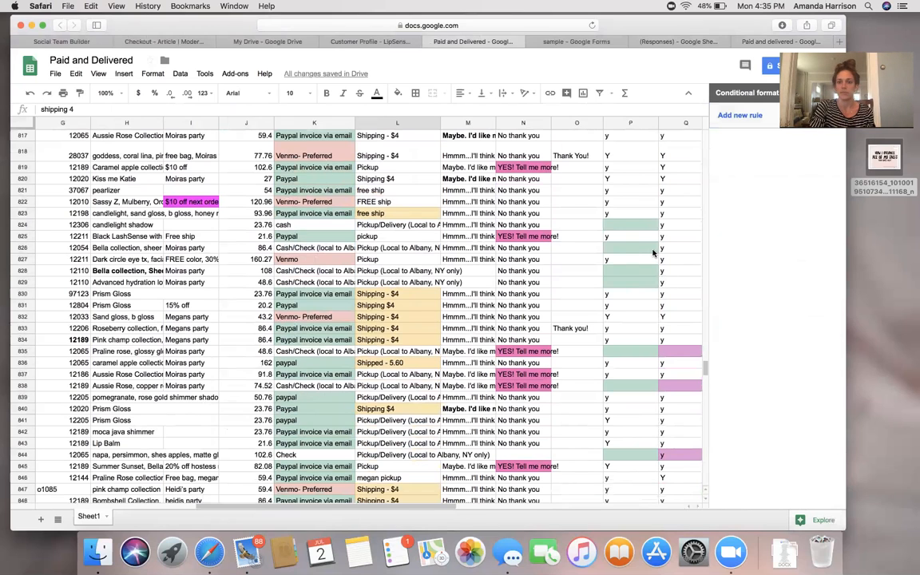
Inspect row 18's PAID and DELIVERED cells in the Customer Profile - LipSense responses sheet.
click(320, 41)
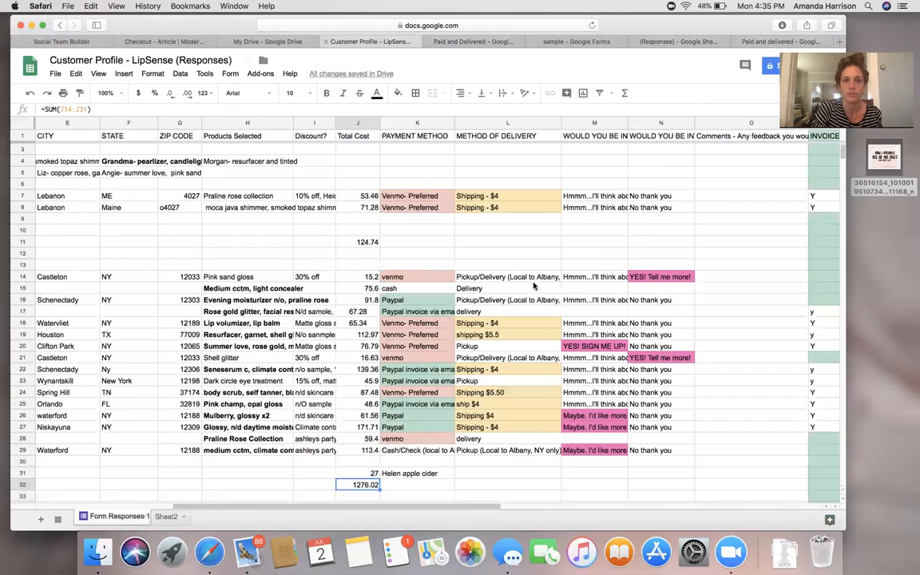
scroll(534, 287, right, 10)
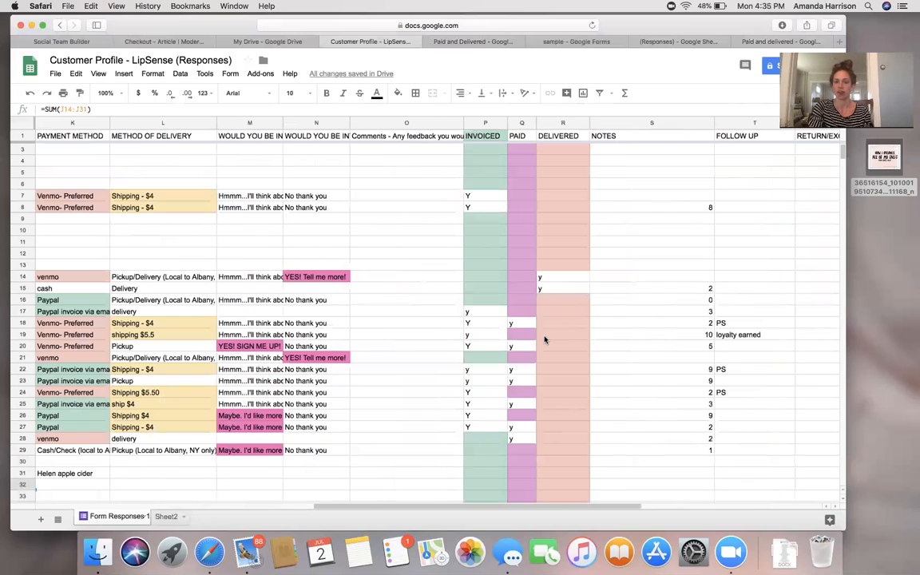
click(560, 324)
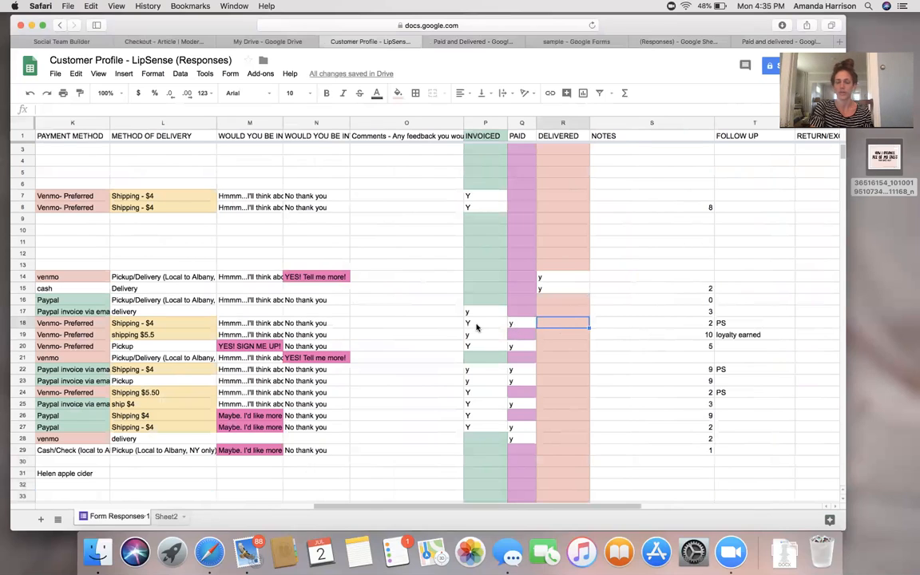
click(516, 324)
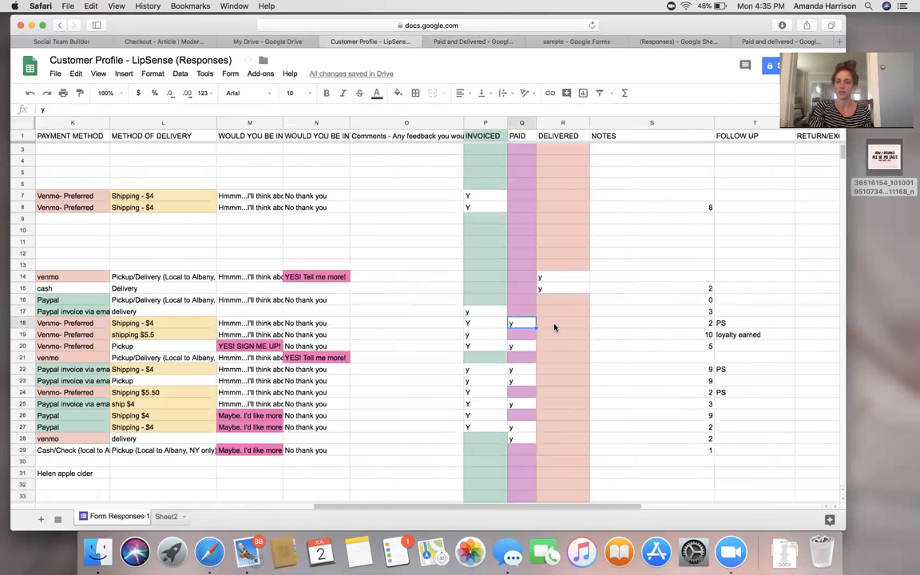
scroll(554, 327, left, 2)
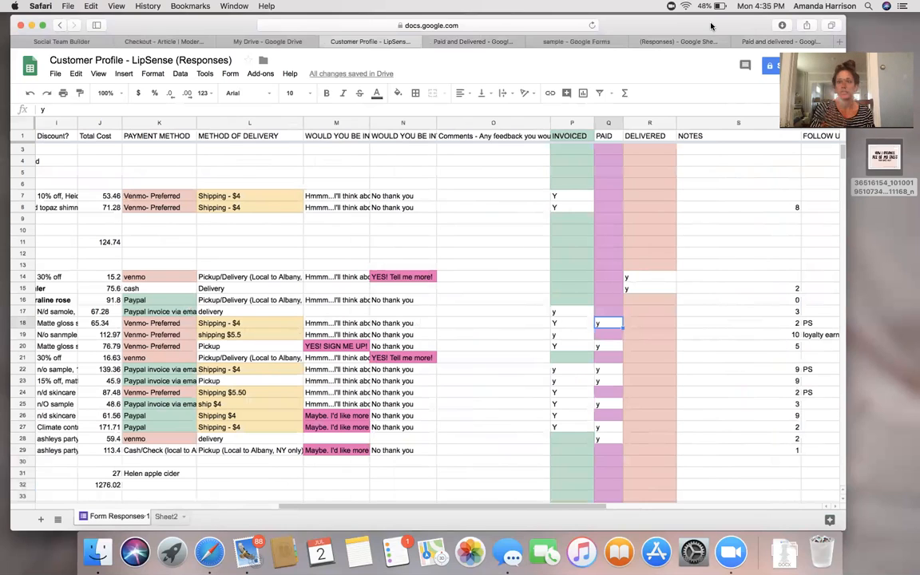
click(761, 44)
Bold the customer name in cell B2 with Cmd+B.
scroll(318, 357, left, 2)
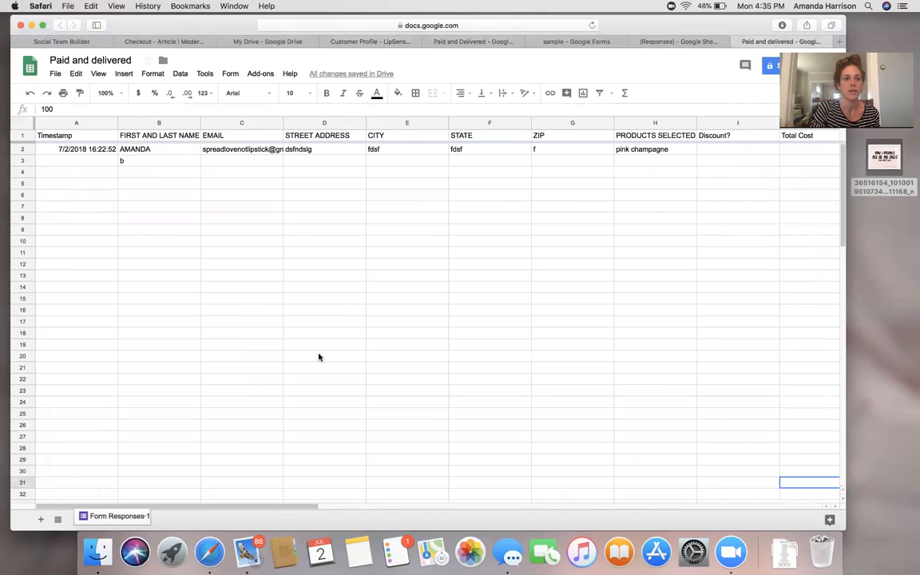
click(146, 151)
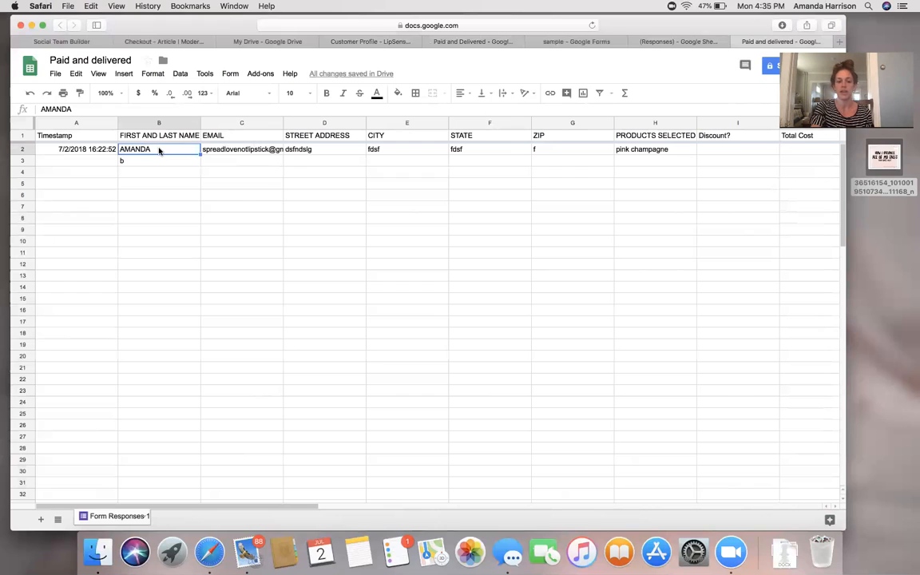
key(super+b)
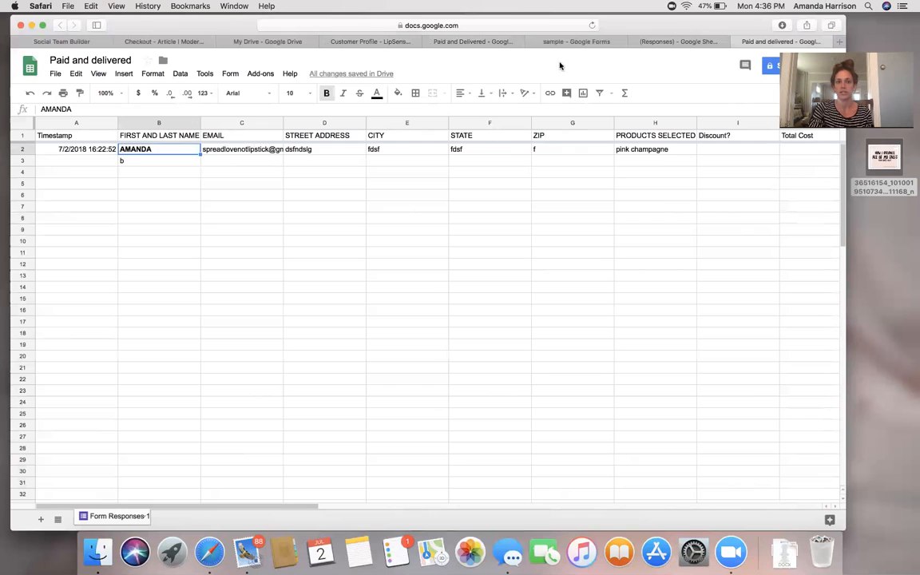
Return to the Paid and delivered copy, check the empty cells below the data, and reselect B2.
click(503, 44)
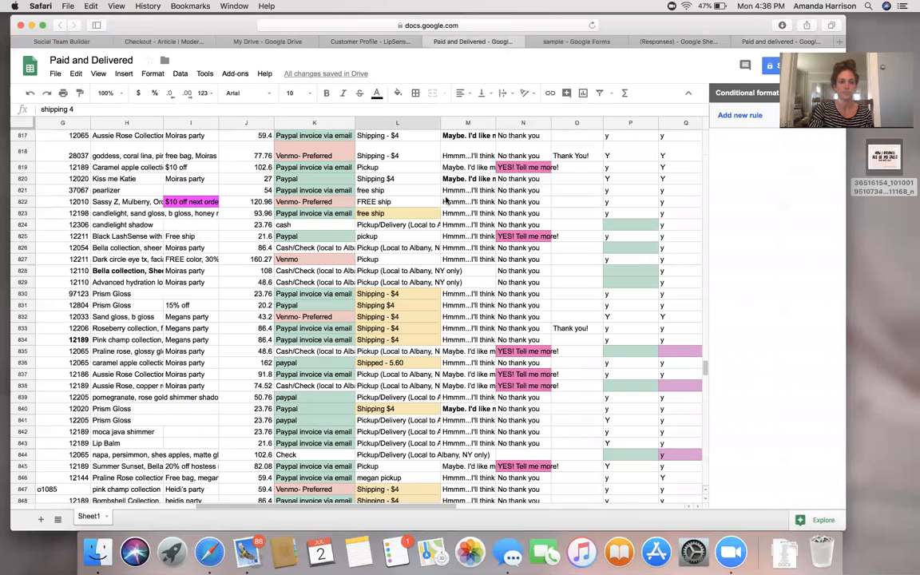
scroll(446, 200, down, 1)
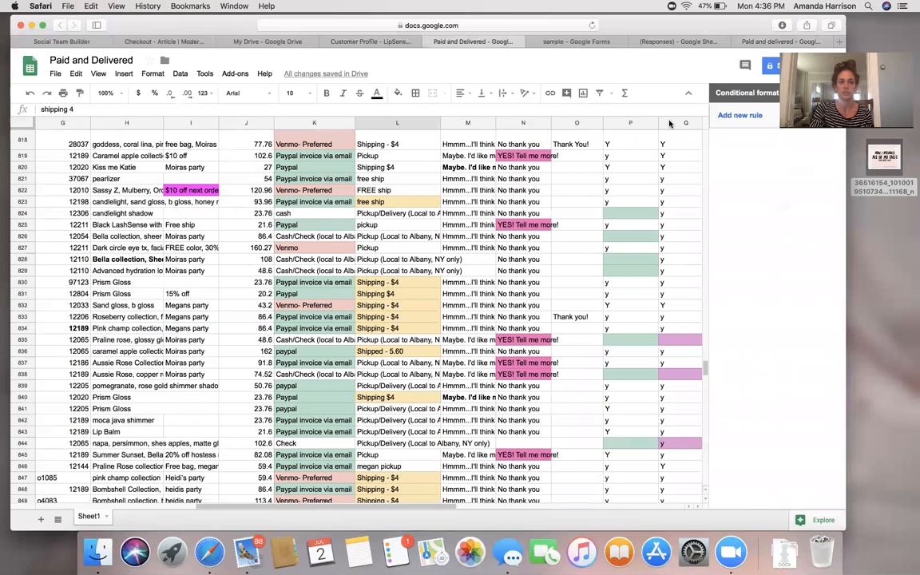
click(755, 44)
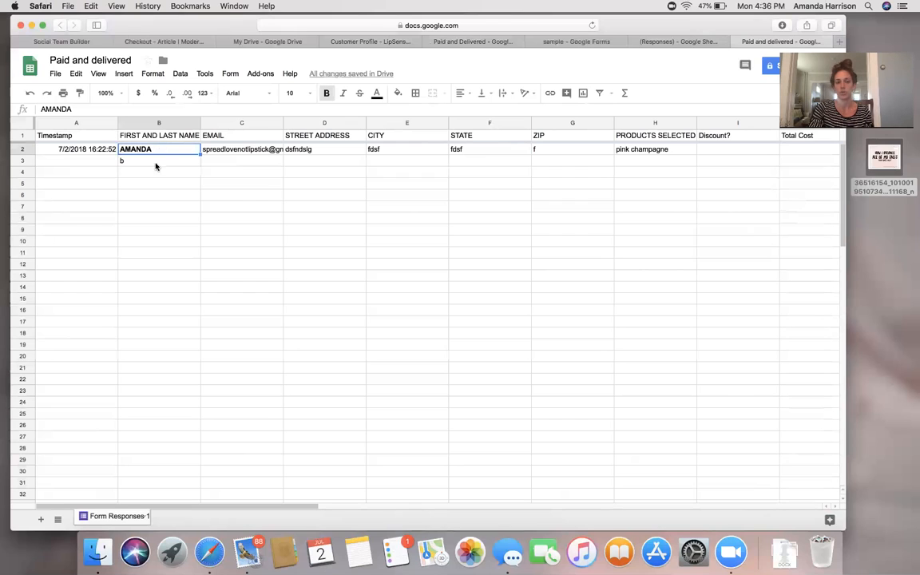
click(158, 185)
click(159, 233)
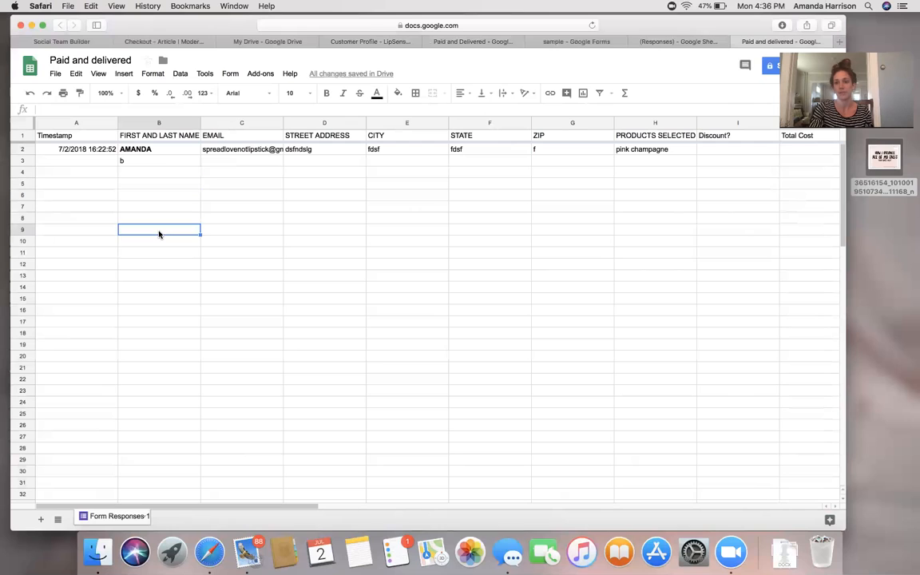
click(156, 263)
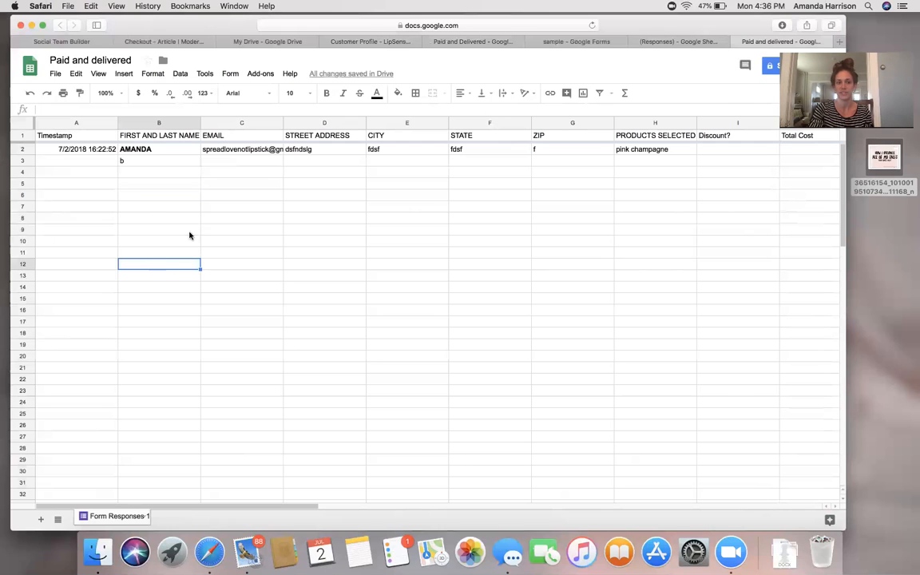
click(172, 149)
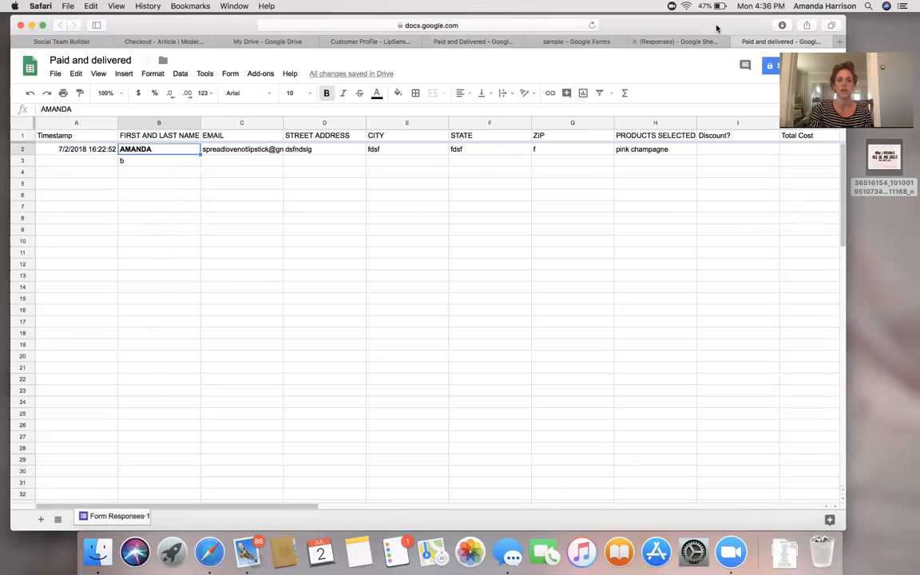
Flip between the customer form sample (Responses) and Paid and delivered spreadsheets.
click(692, 39)
click(765, 44)
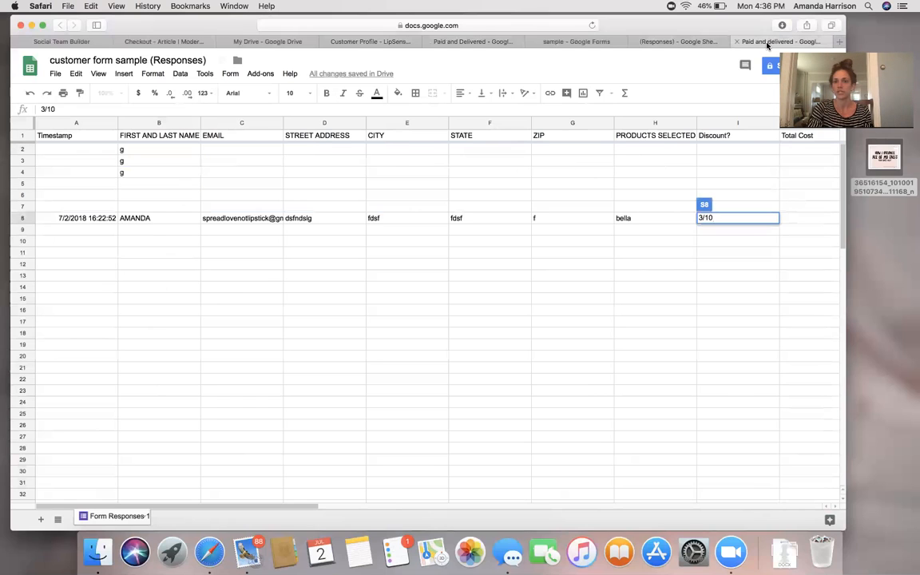
click(692, 46)
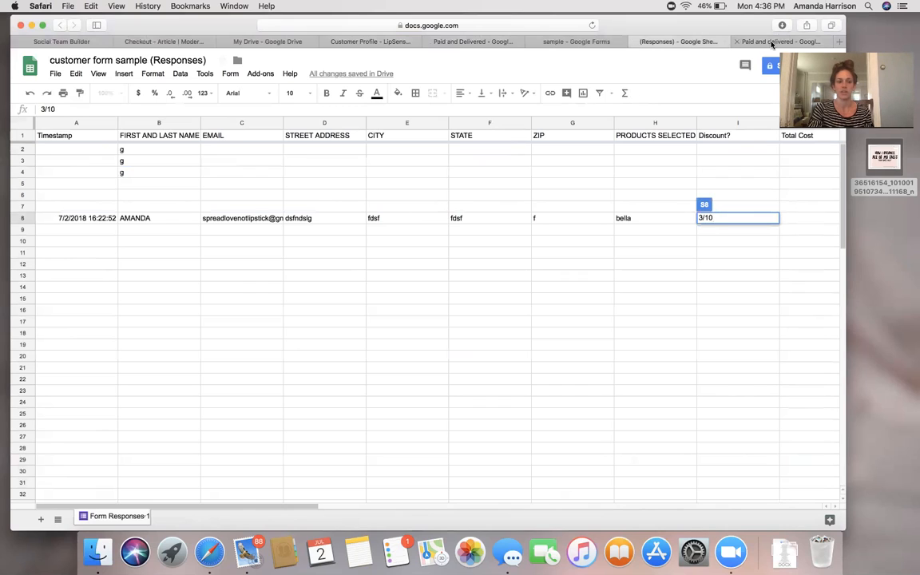
click(772, 42)
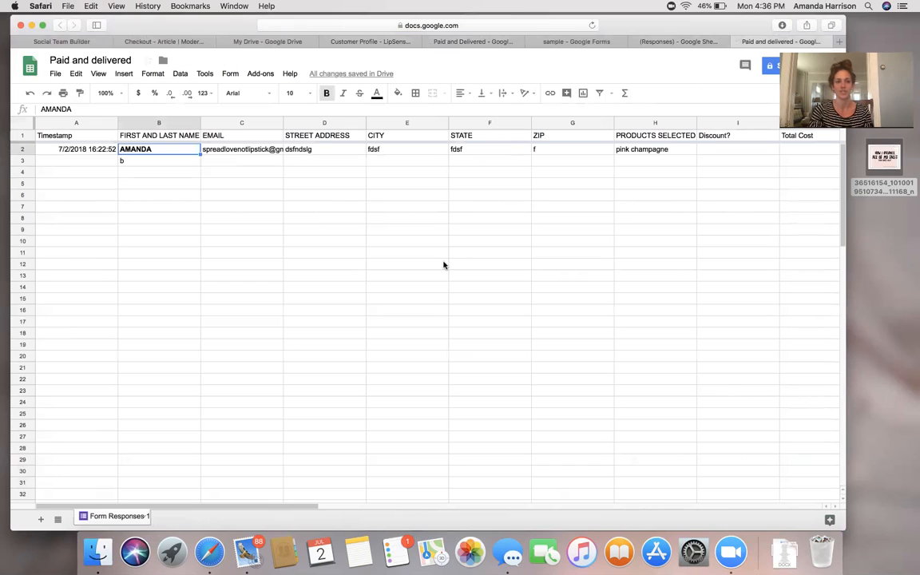